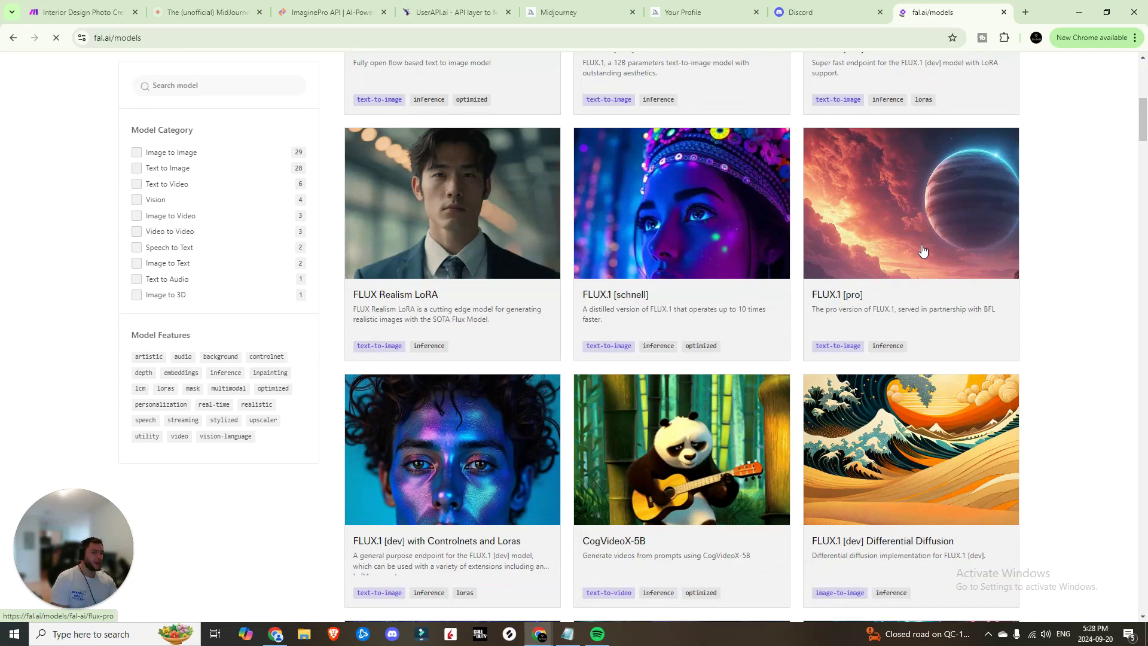
# Browse the fal.ai FLUX text-to-image models, then switch to the ImagineAPI.dev pricing tab.
pyautogui.scroll(-5, 889, 290)
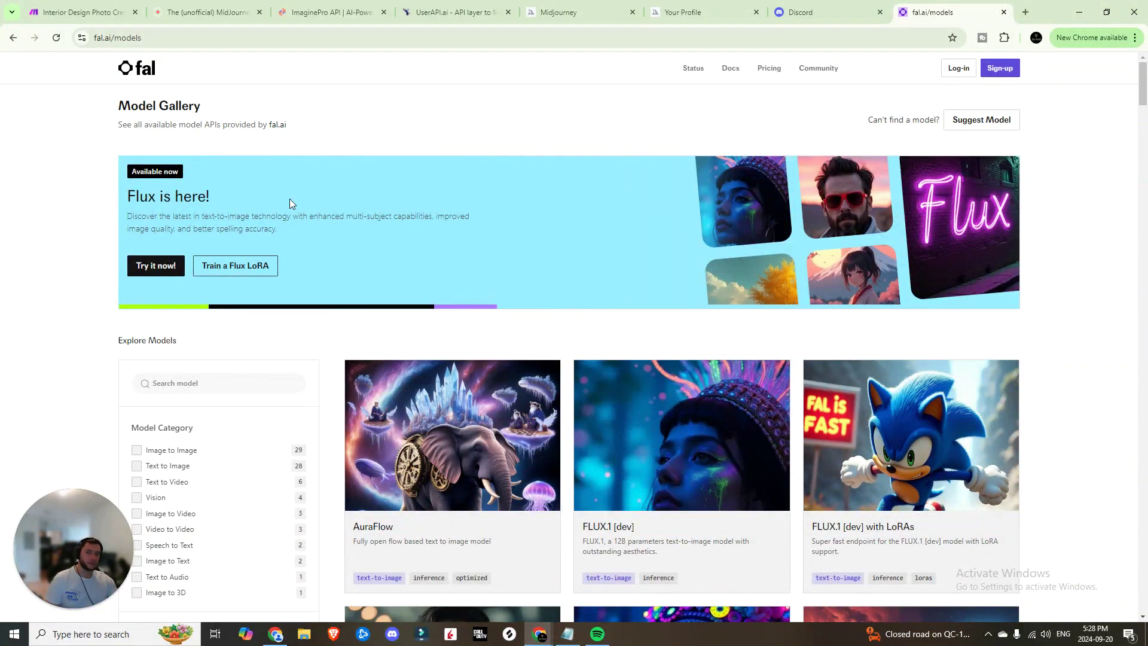
pyautogui.click(77, 12)
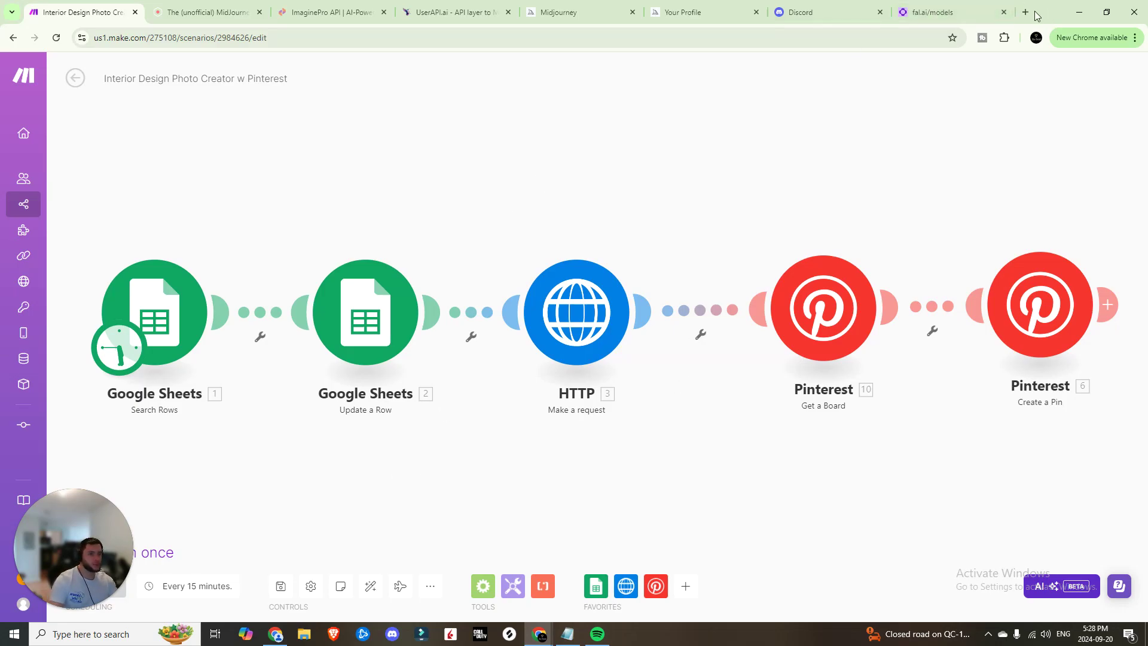
pyautogui.click(956, 12)
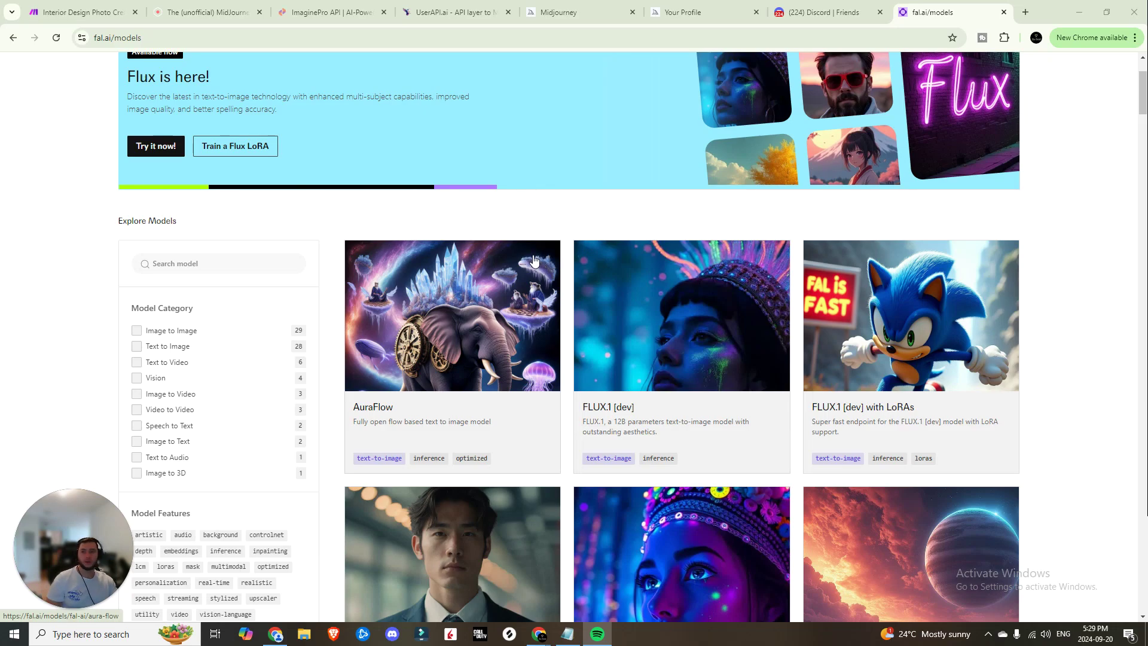
pyautogui.hotkey('ctrl', '2')
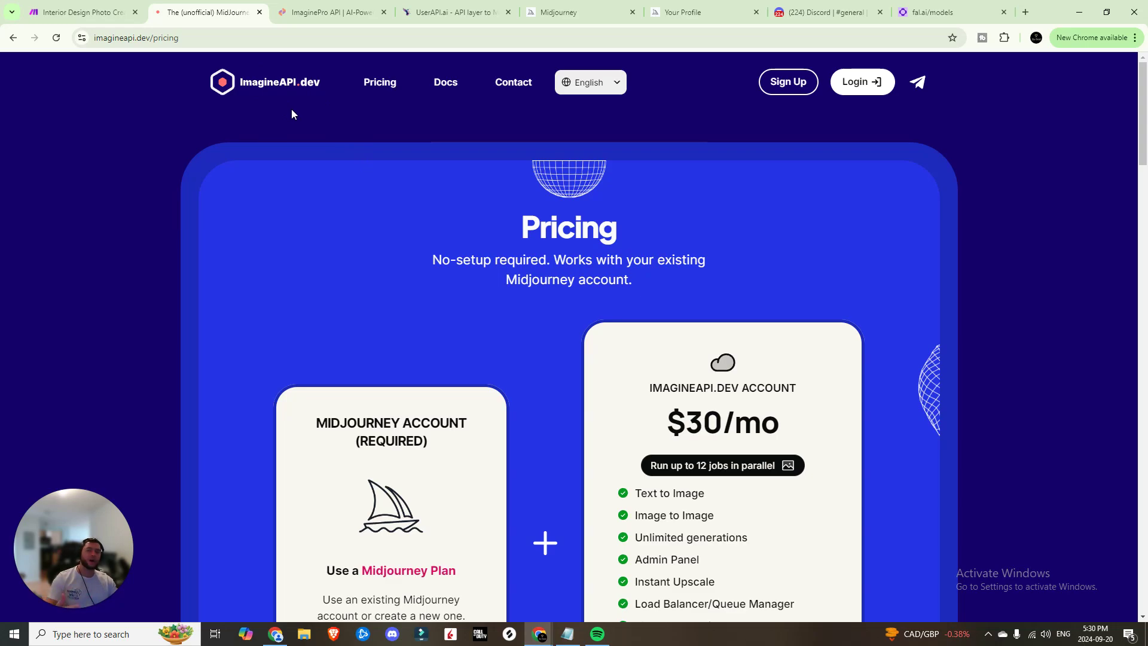
# Review ImagineAPI.dev's $30/mo plan and its Midjourney account requirement, then go to ImaginePro.
pyautogui.scroll(-4, 291, 114)
pyautogui.moveTo(326, 181); pyautogui.dragTo(451, 228)
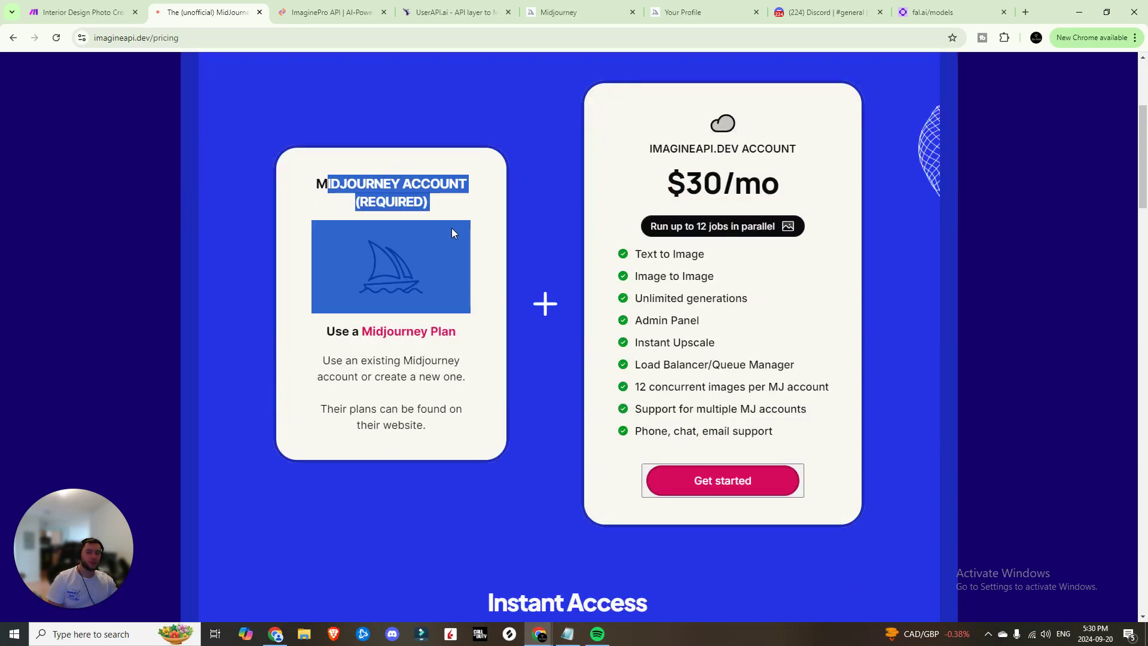
pyautogui.click(393, 230)
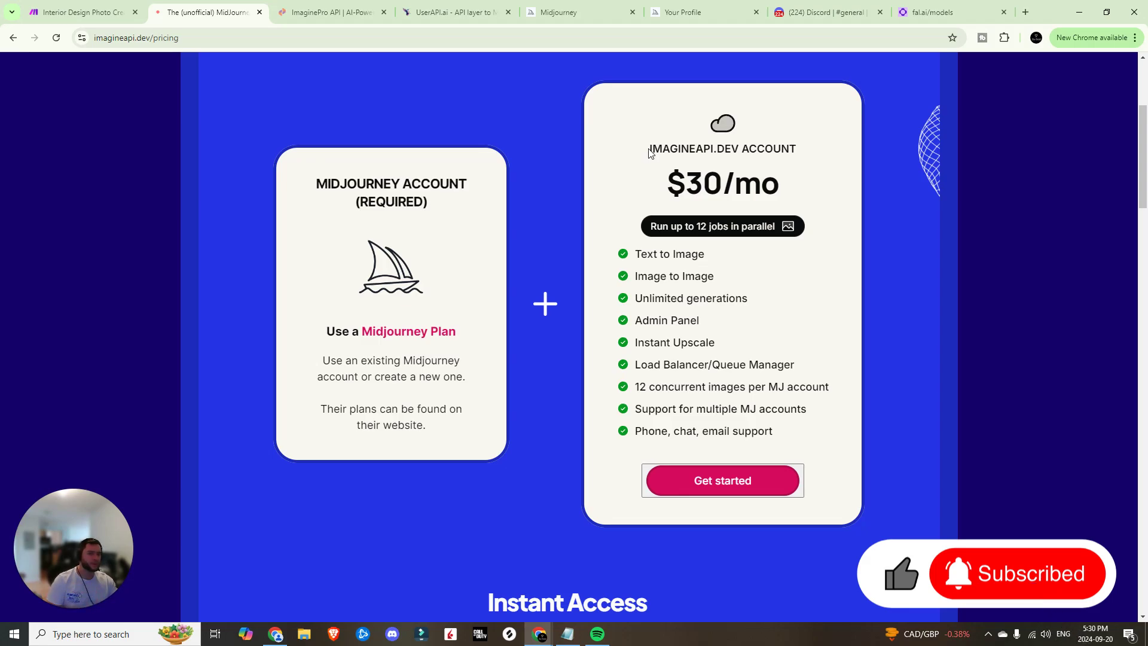
pyautogui.moveTo(650, 150); pyautogui.dragTo(797, 208)
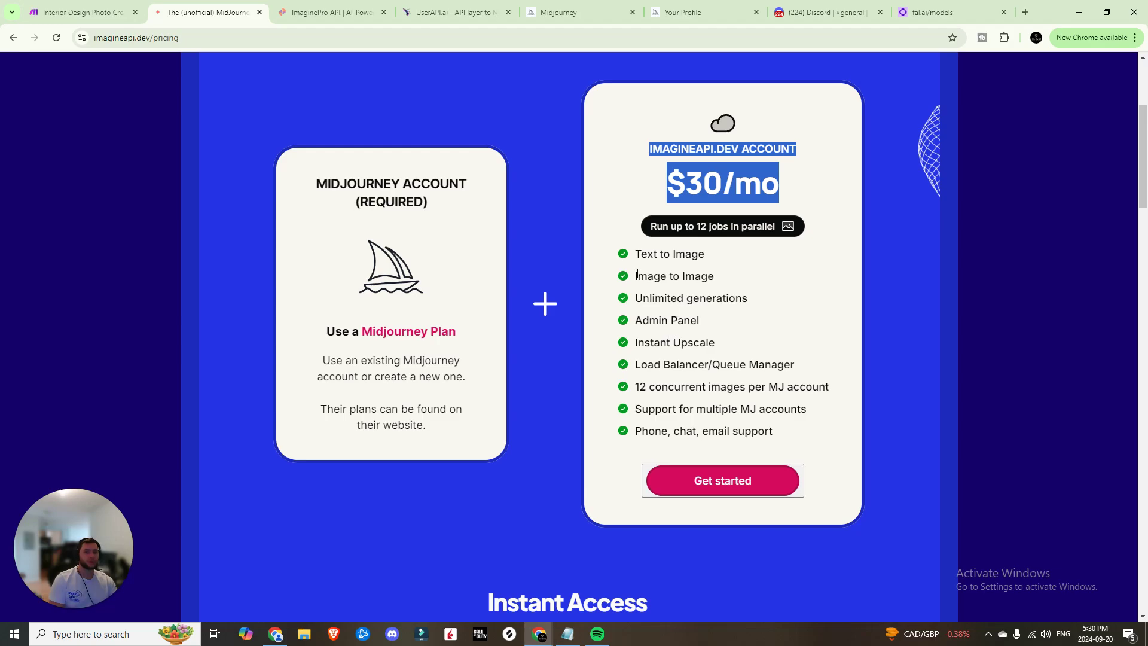
pyautogui.hotkey('ctrl', 'Tab')
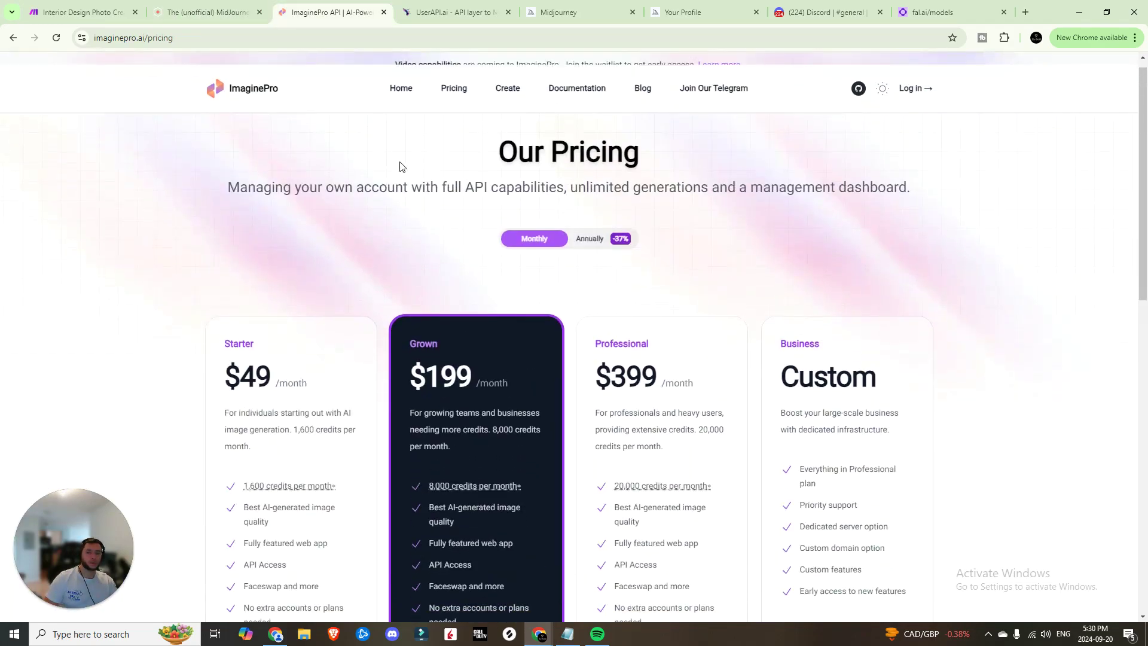
# Examine ImaginePro's Starter plan: features, $49 monthly price and 1,600 credits, then move to UserAPI.ai.
pyautogui.scroll(1, 531, 117)
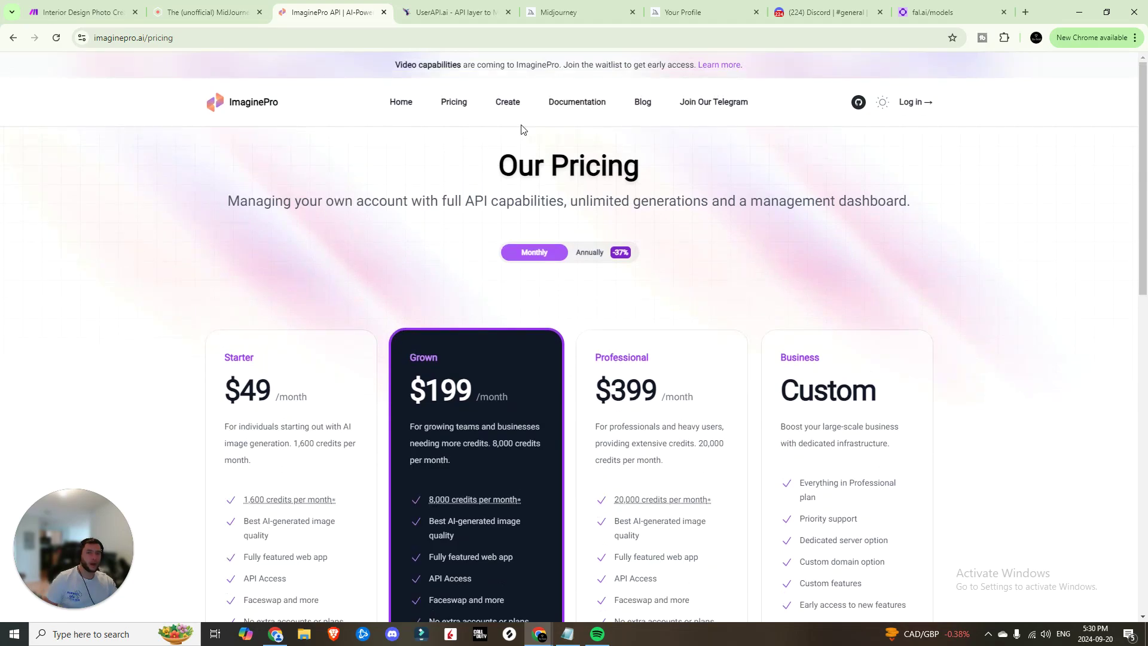
pyautogui.scroll(-6, 521, 128)
pyautogui.scroll(3, 522, 128)
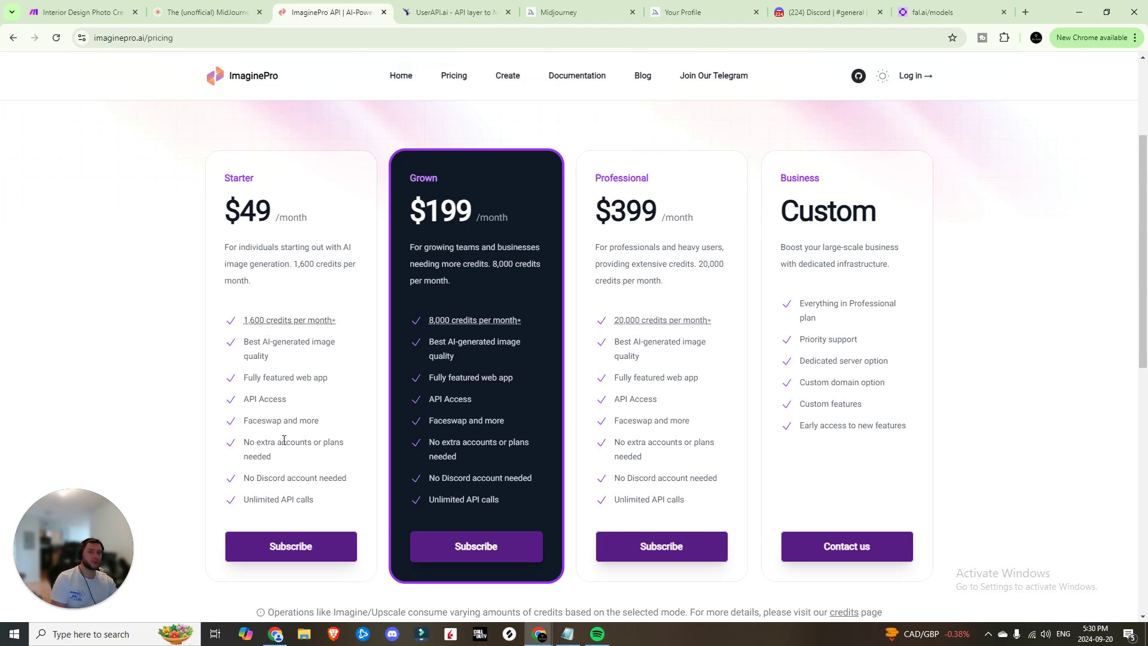
pyautogui.moveTo(327, 492); pyautogui.dragTo(231, 325)
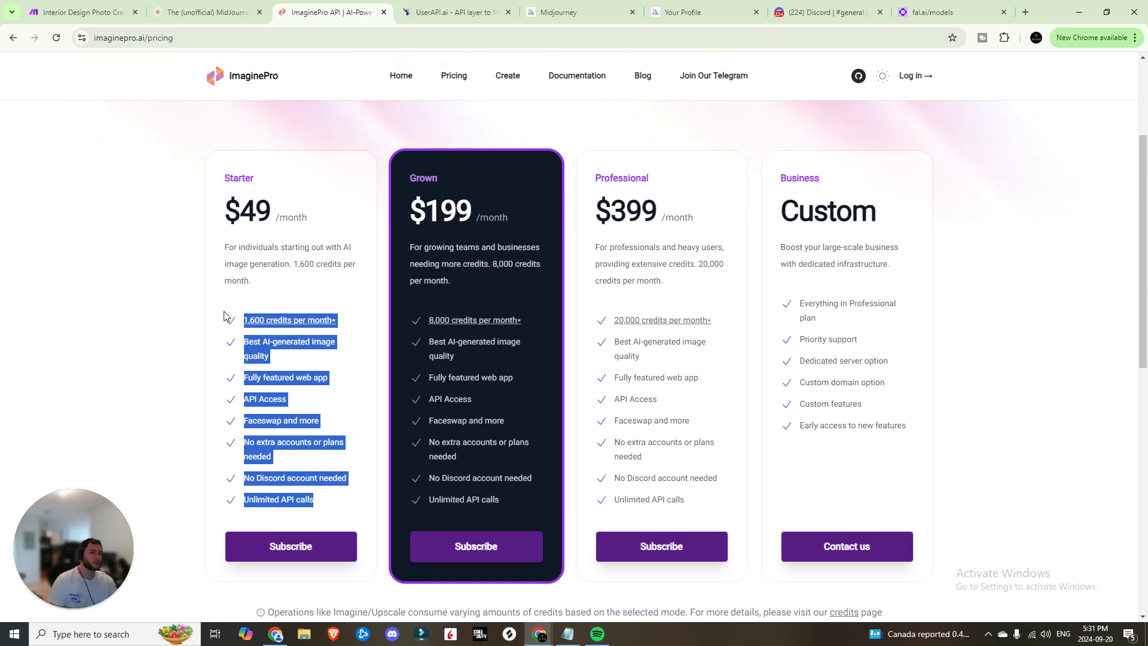
pyautogui.moveTo(225, 210); pyautogui.dragTo(305, 219)
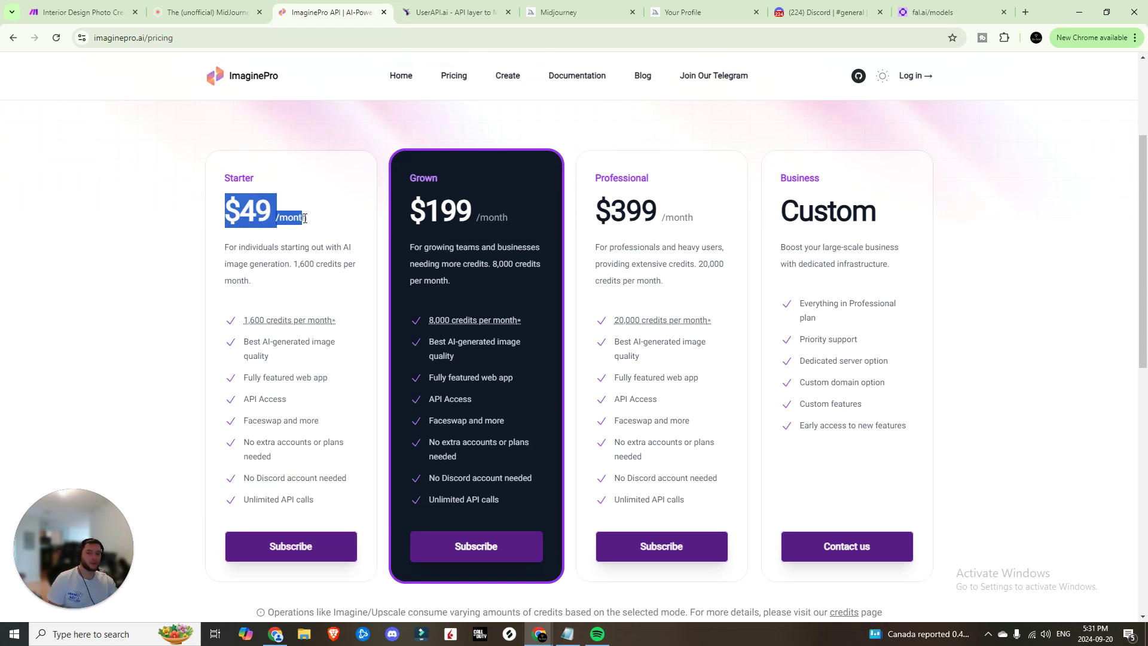
pyautogui.click(303, 211)
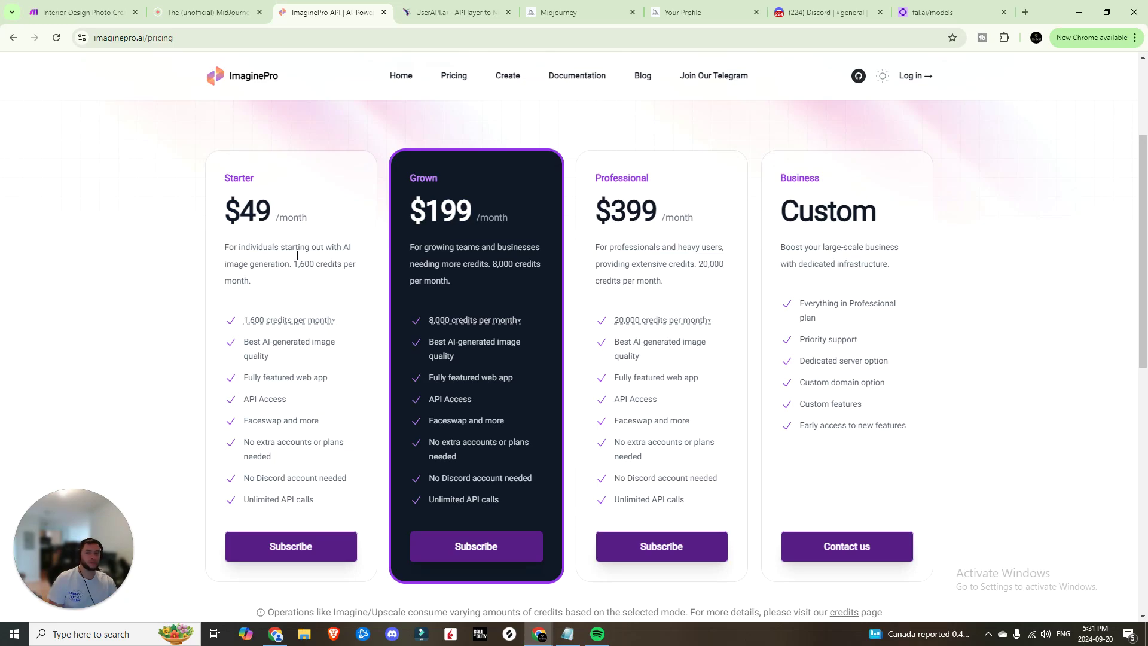
pyautogui.moveTo(295, 265)
pyautogui.mouseDown()
pyautogui.moveTo(325, 264)
pyautogui.moveTo(315, 263)
pyautogui.mouseUp()
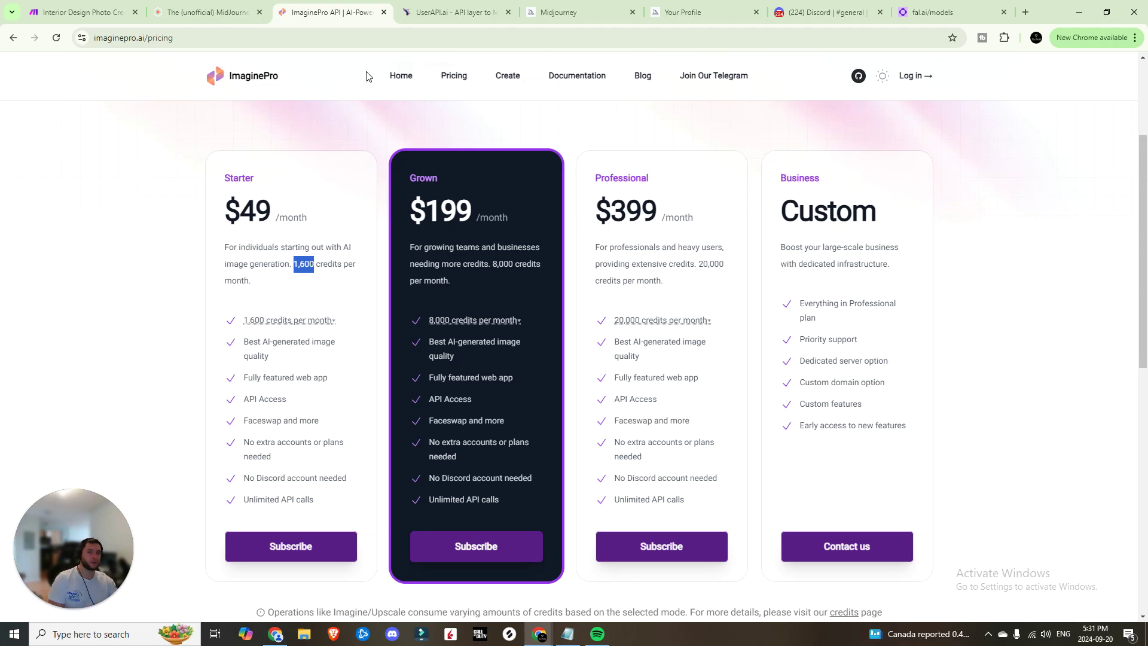
pyautogui.hotkey('ctrl', 'Tab')
pyautogui.scroll(15, 280, 122)
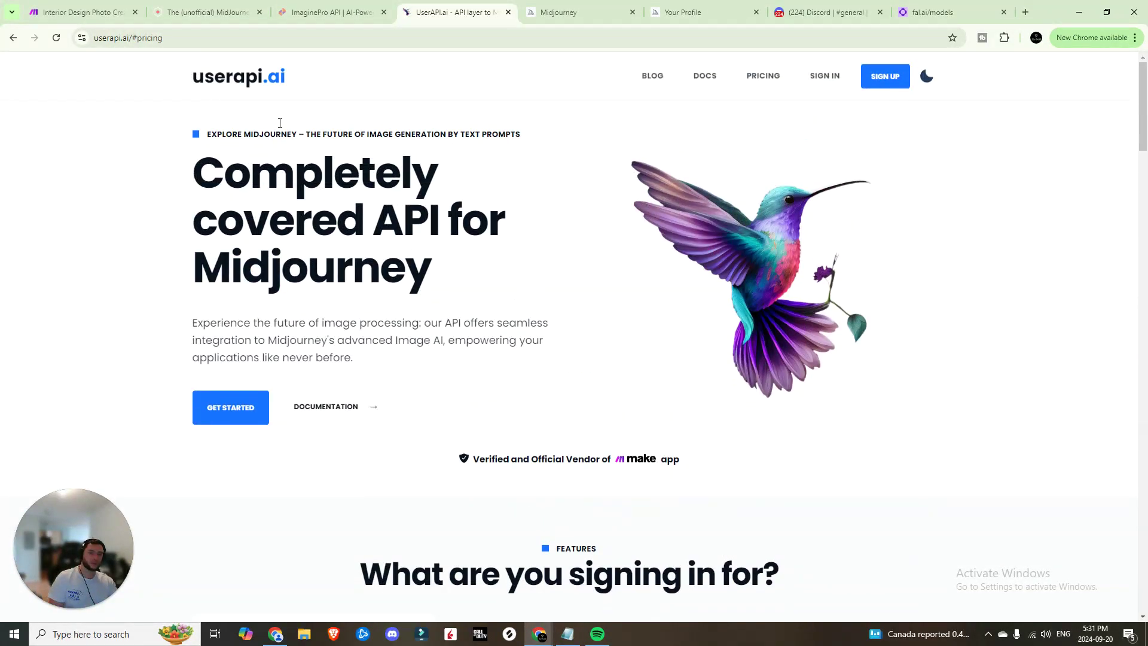
# Compare UserAPI.ai's Free Pack, Pay Per Request, Quarterly and Monthly plans.
pyautogui.scroll(-20, 421, 343)
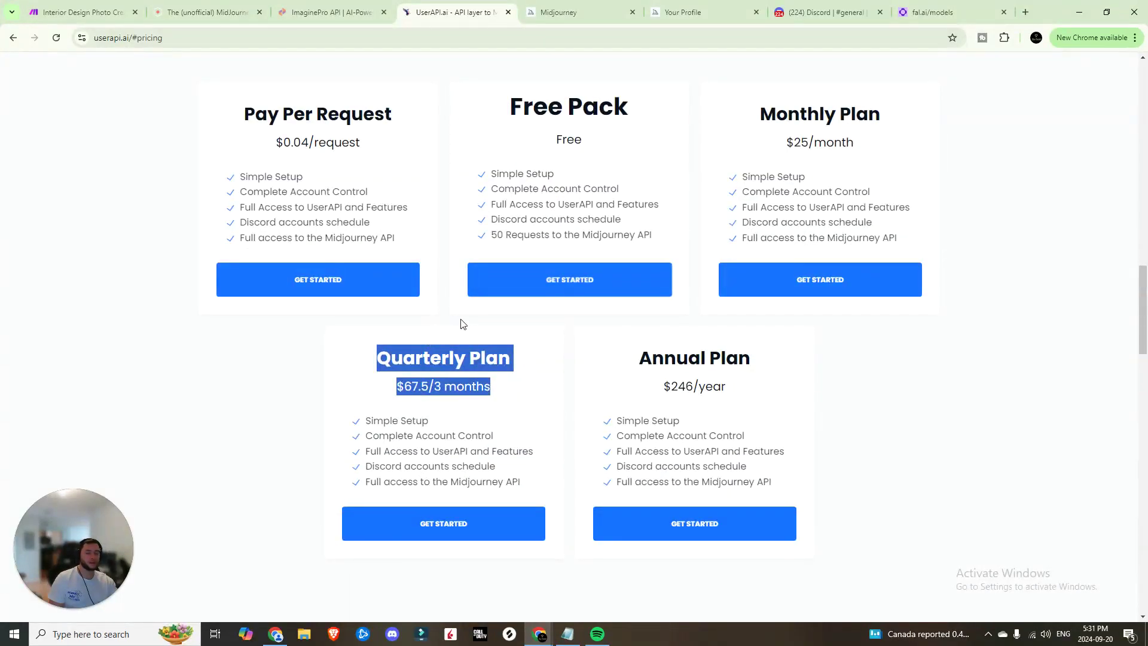
pyautogui.click(662, 117)
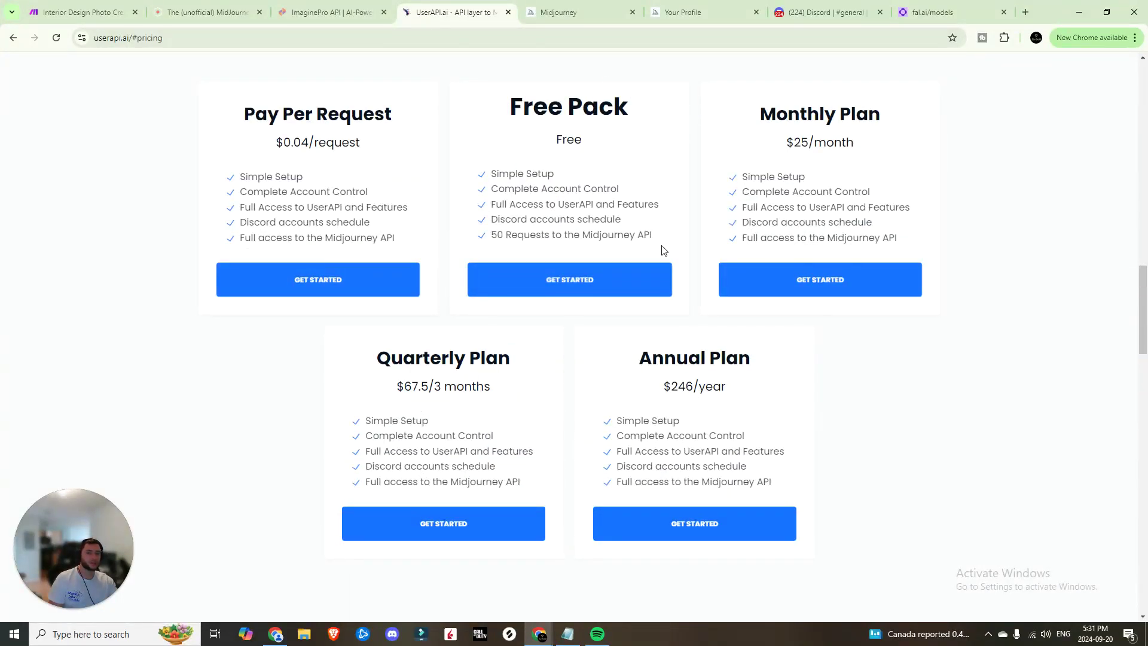
pyautogui.moveTo(661, 249); pyautogui.dragTo(512, 102)
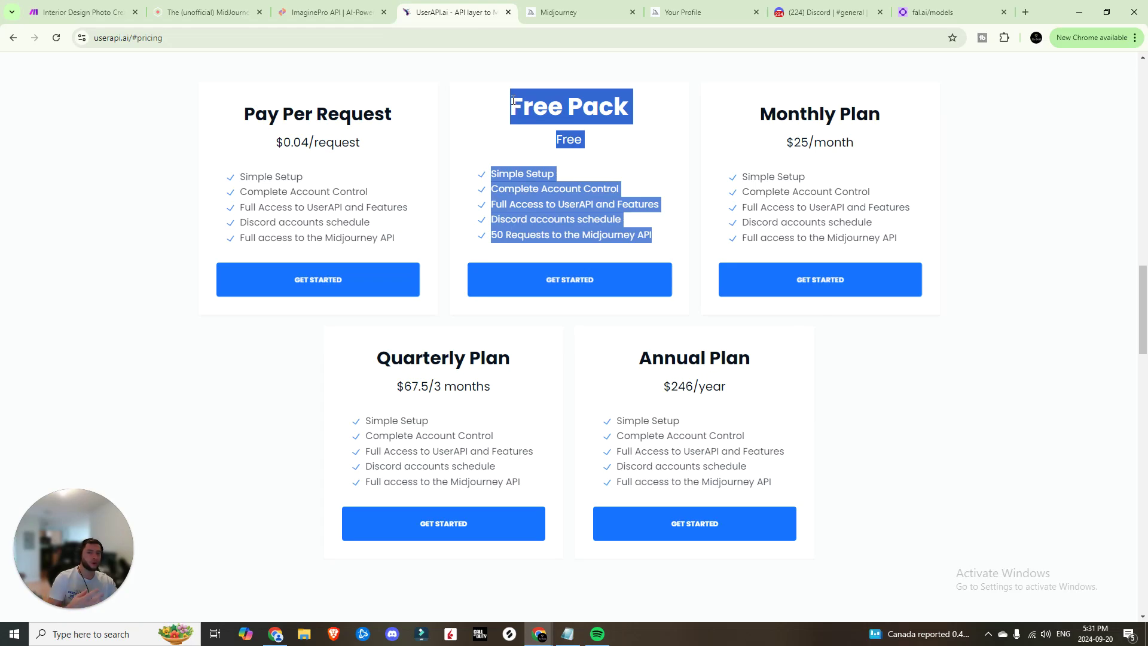
pyautogui.moveTo(431, 240); pyautogui.dragTo(242, 110)
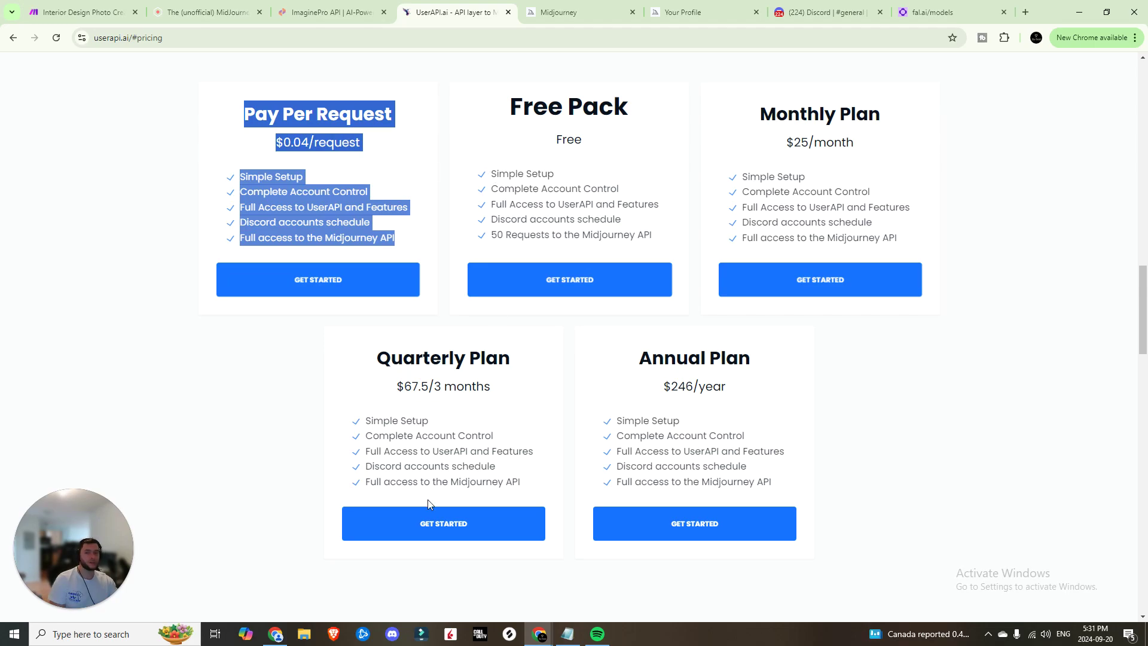
pyautogui.moveTo(358, 360); pyautogui.dragTo(548, 491)
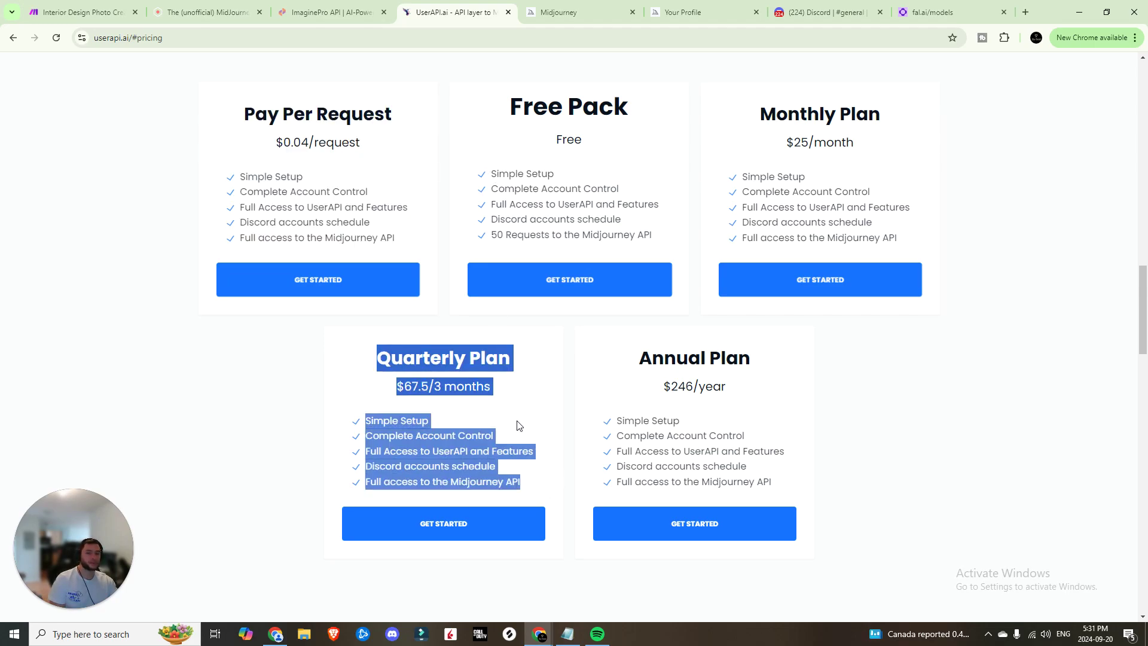
pyautogui.moveTo(900, 239); pyautogui.dragTo(776, 130)
pyautogui.click(357, 103)
# Recheck ImagineAPI.dev's plan against UserAPI.ai, then close the fal.ai models tab.
pyautogui.click(197, 12)
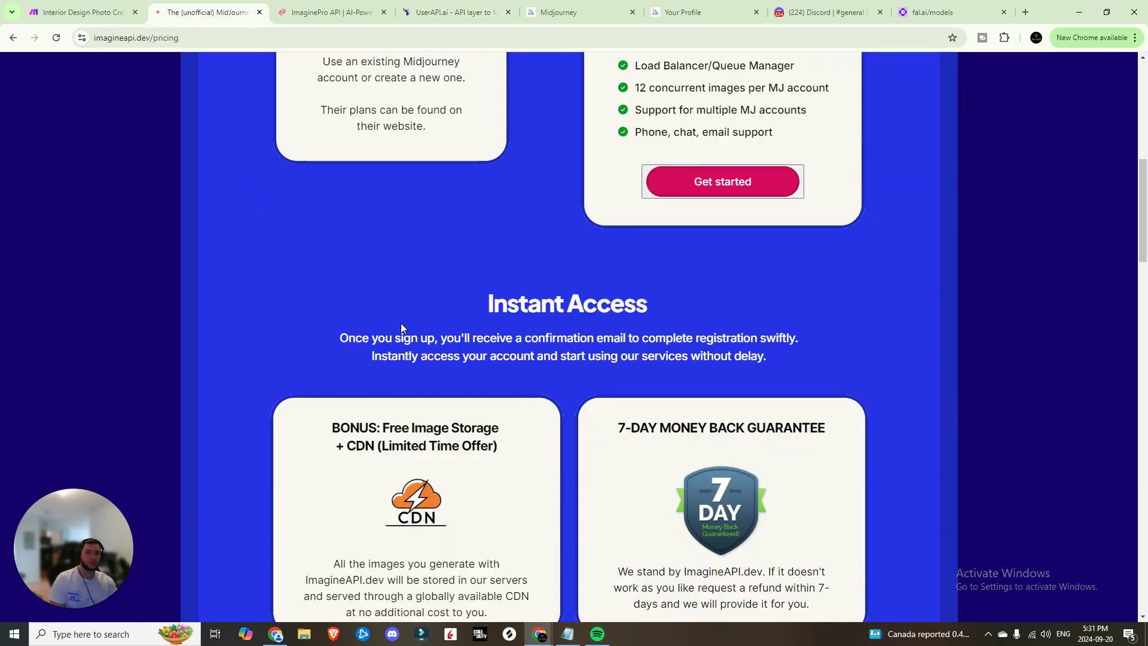
pyautogui.scroll(6, 400, 322)
pyautogui.click(588, 215)
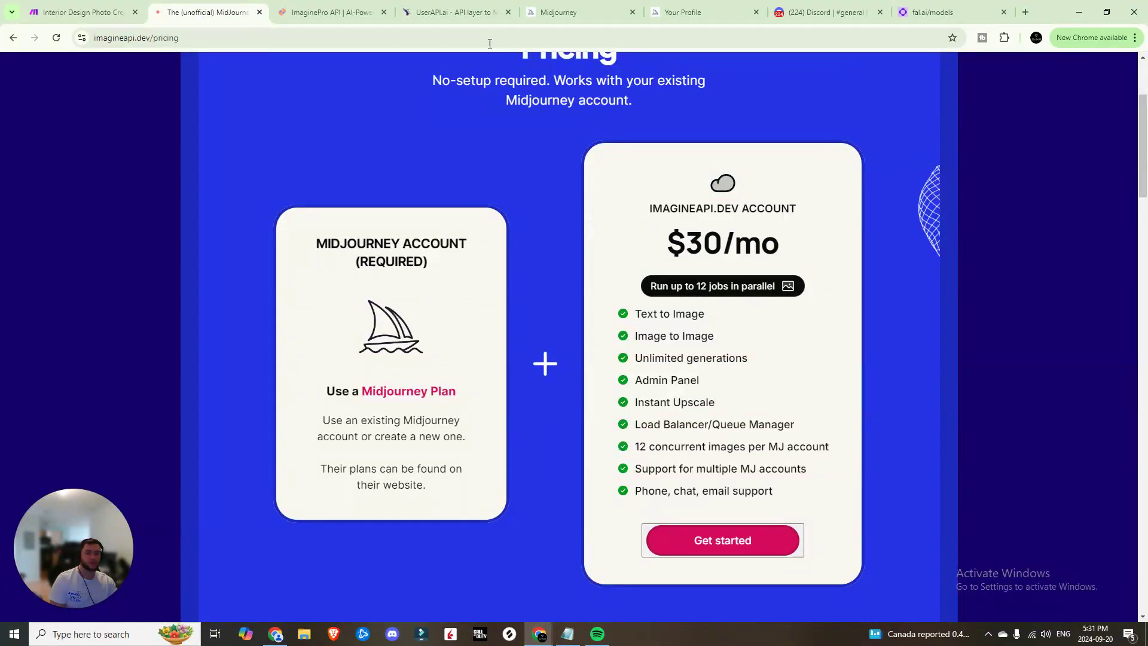
pyautogui.click(491, 11)
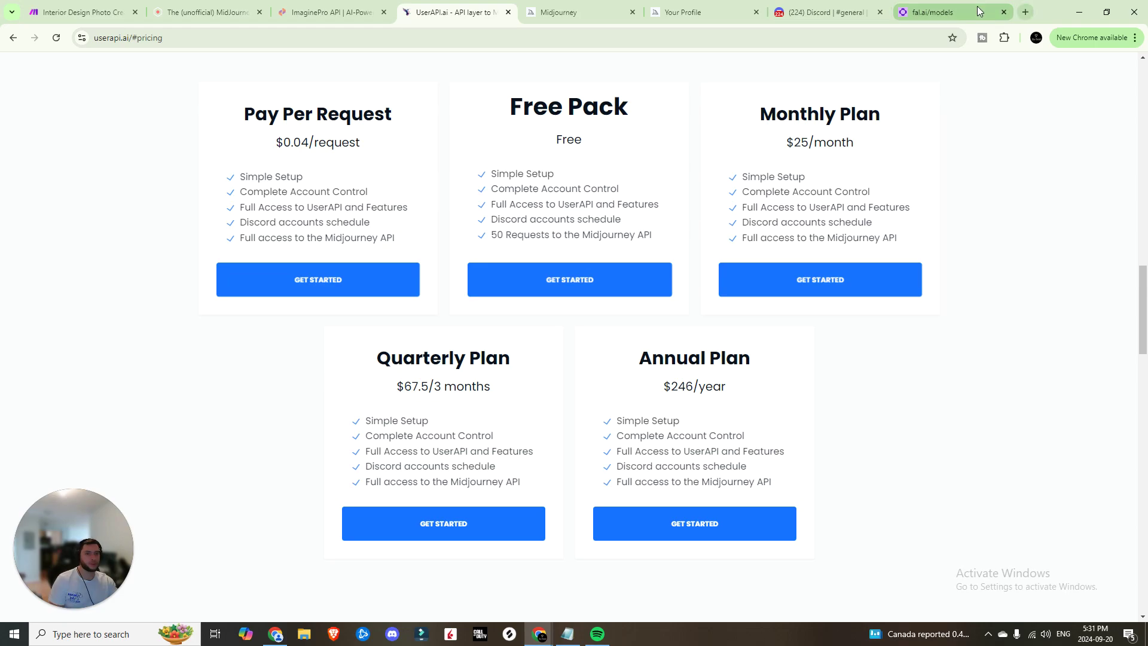
pyautogui.click(933, 12)
pyautogui.click(1004, 12)
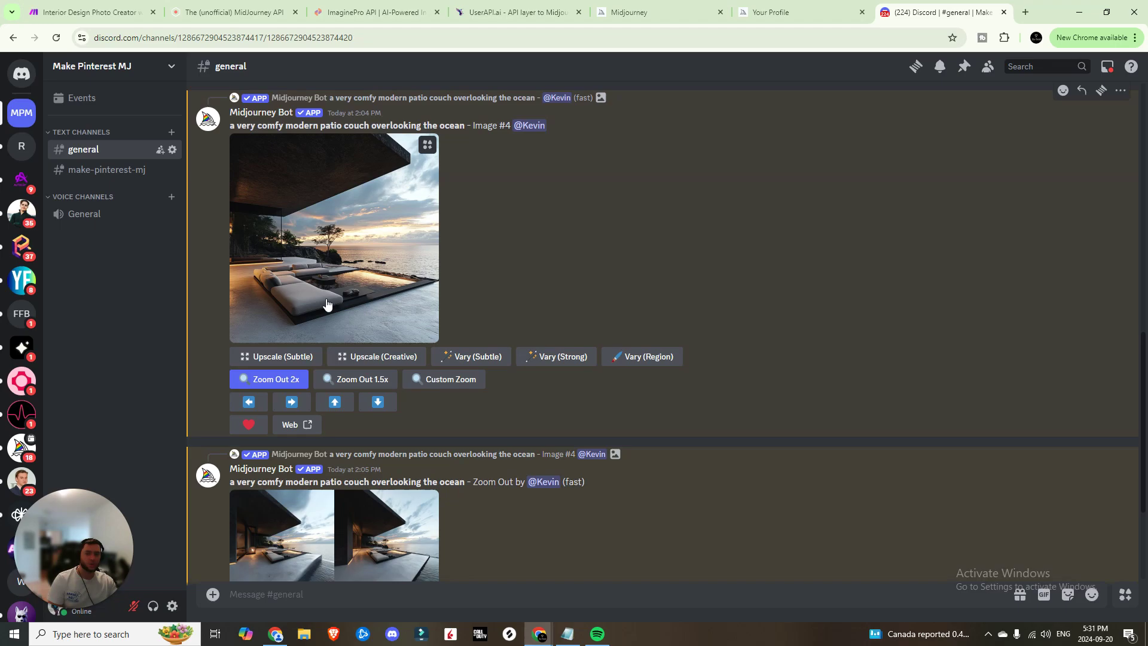
# Enlarge the first patio couch image and glance at the Make and Midjourney tabs.
pyautogui.click(356, 275)
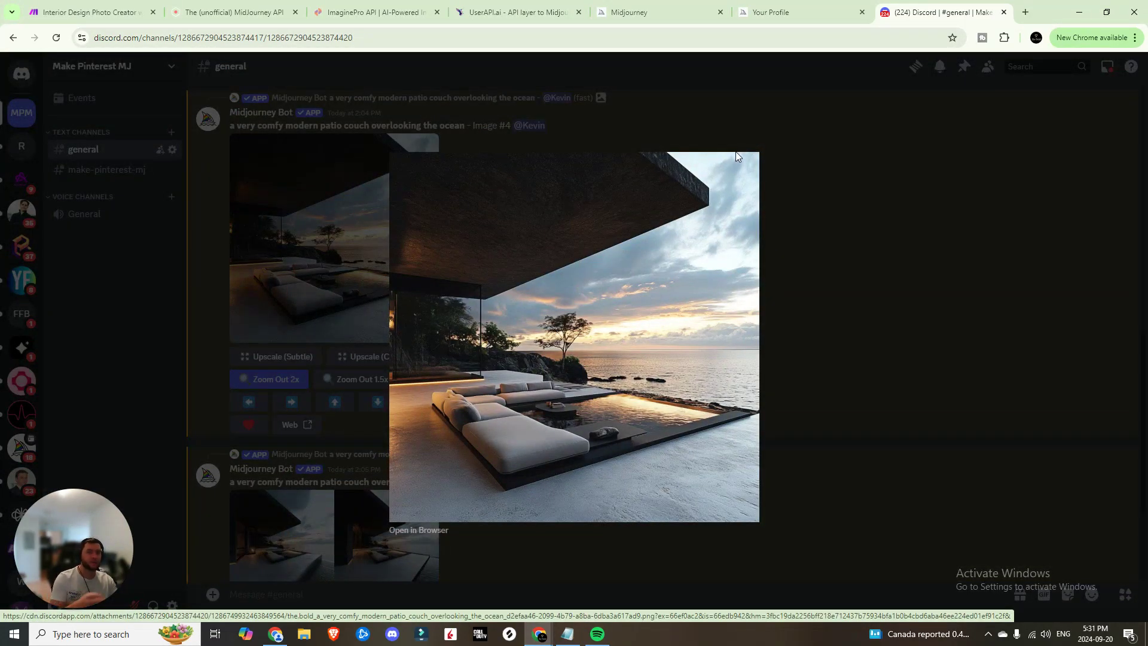
pyautogui.hotkey('ctrl', '1')
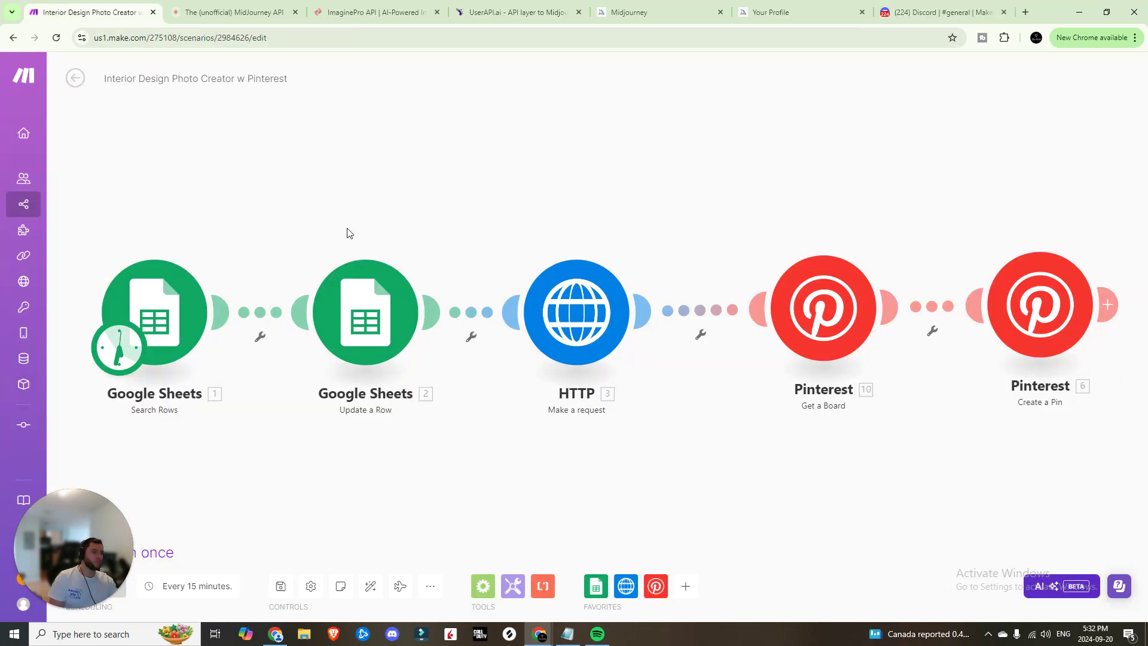
pyautogui.hotkey('ctrl', '5')
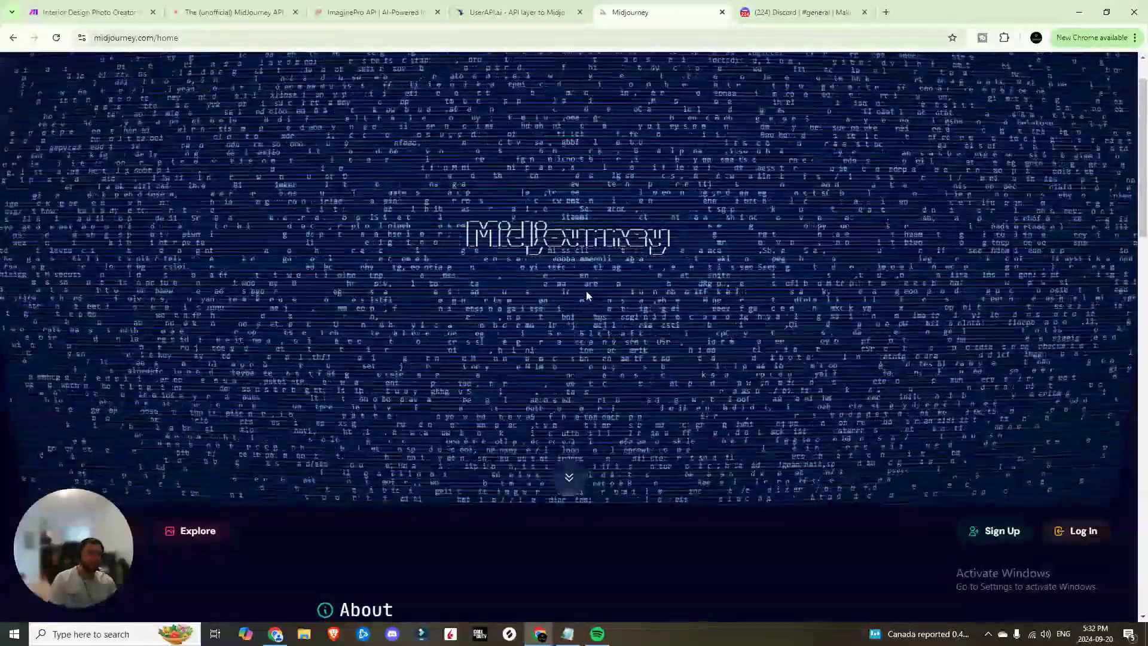
pyautogui.click(775, 5)
# Open newbies-54 and scroll to the upscaled 'broken glass dome' Image #4.
pyautogui.click(21, 362)
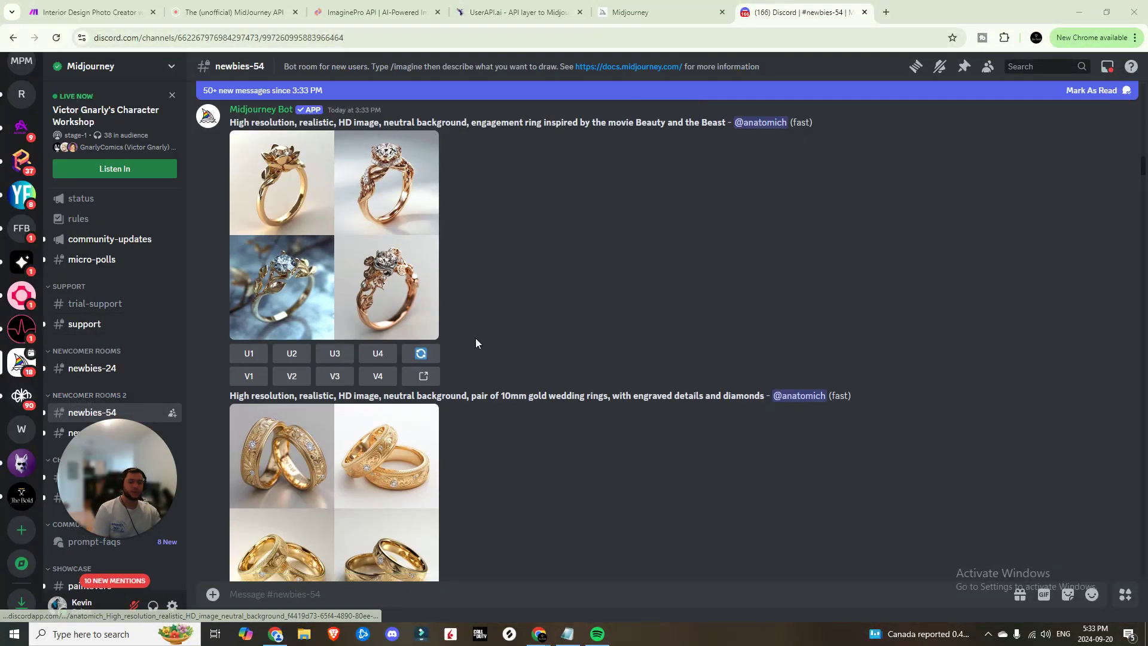
pyautogui.scroll(-20, 476, 342)
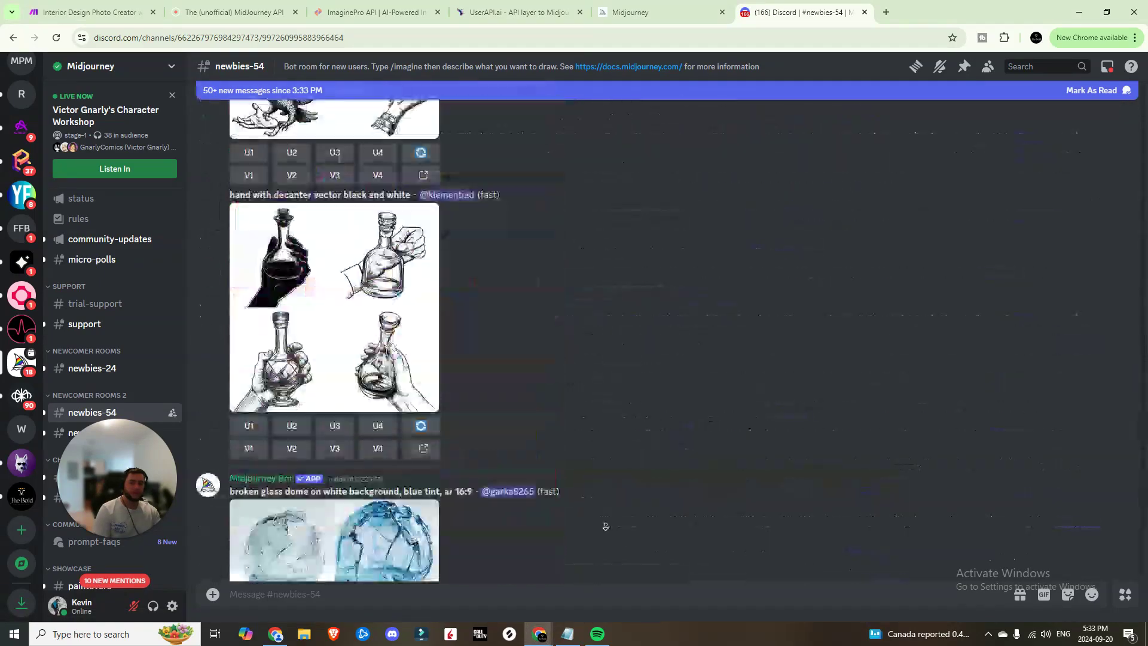
pyautogui.scroll(-10, 606, 526)
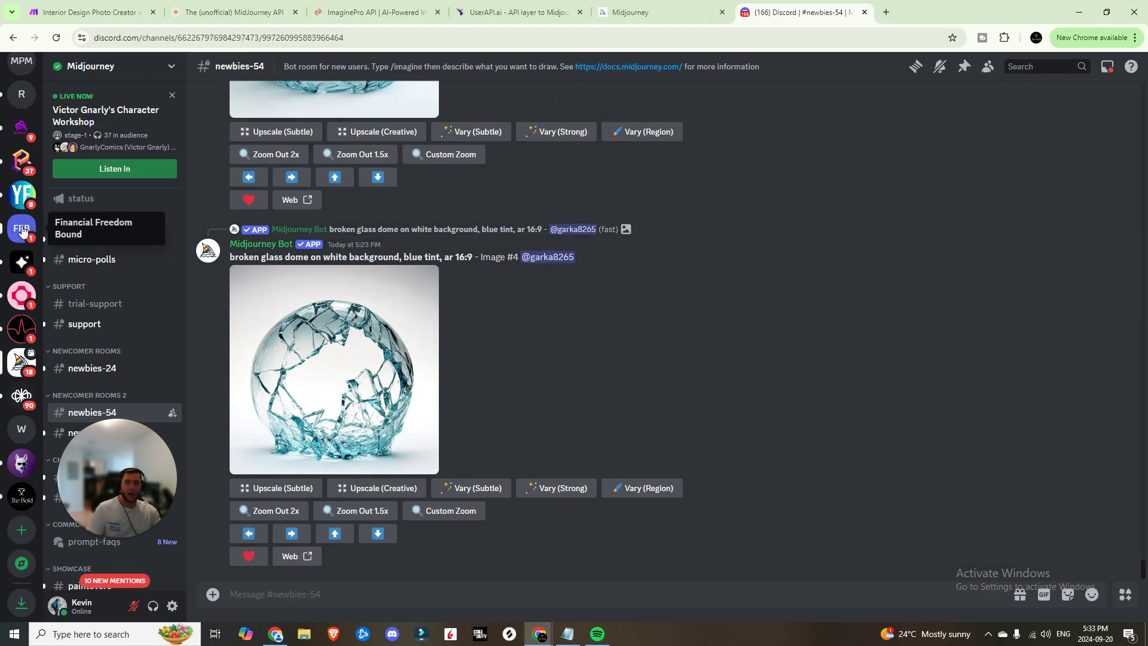
pyautogui.scroll(2, 21, 231)
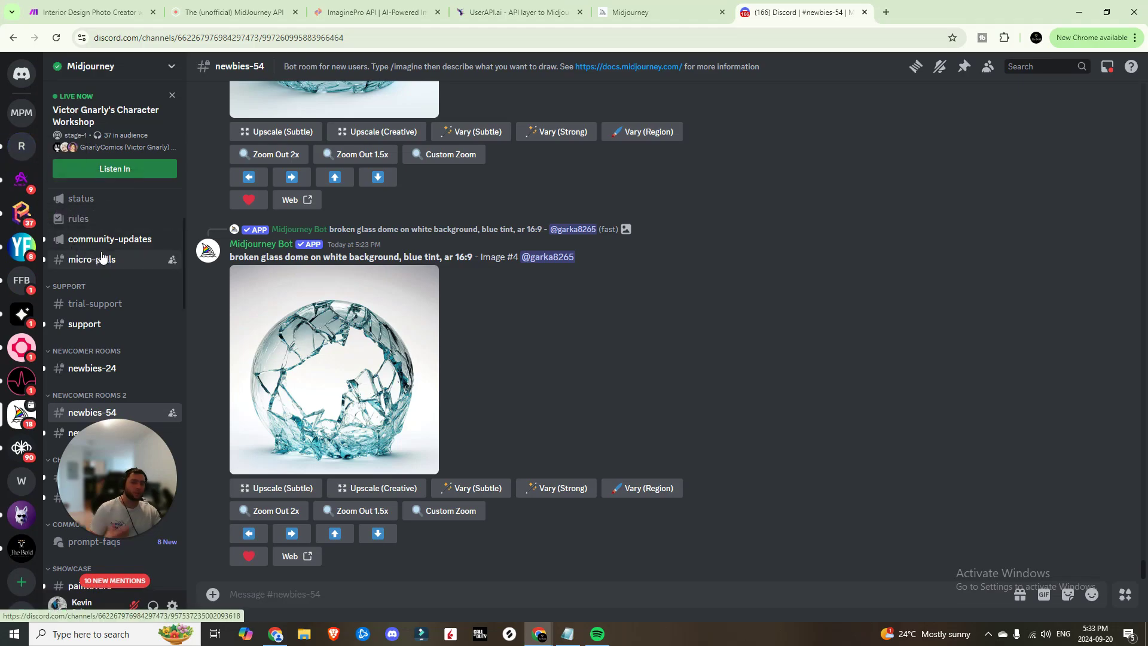
pyautogui.scroll(-1, 18, 541)
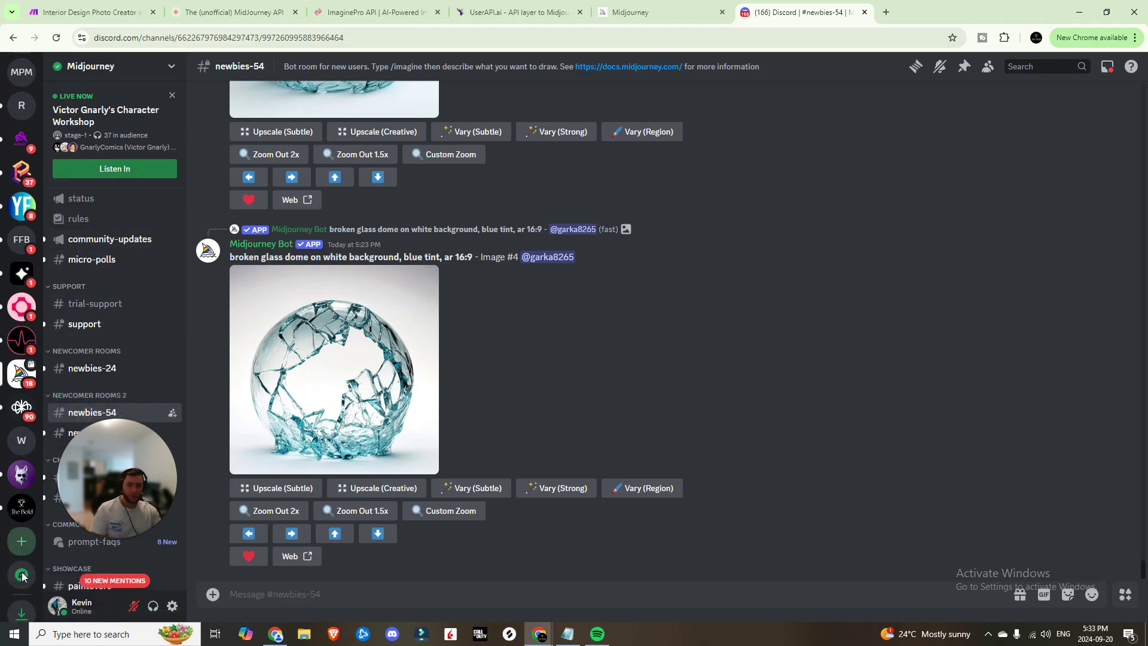
# Create a server from scratch for me and my friends named 'Make Pinterest MJ'.
pyautogui.click(18, 541)
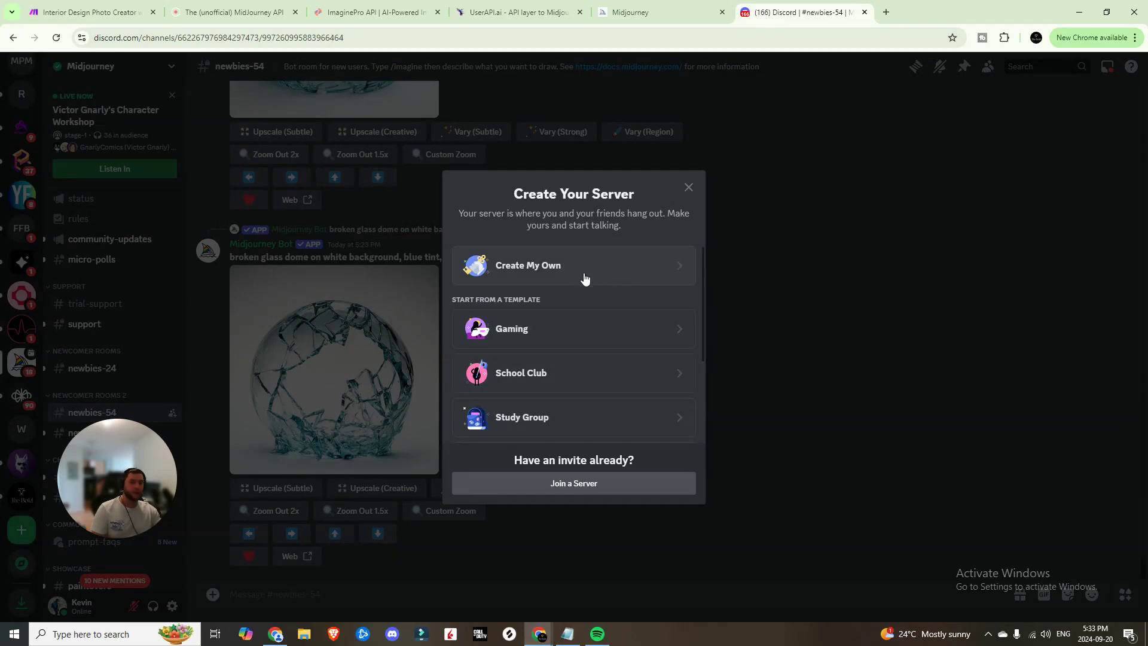
pyautogui.click(577, 268)
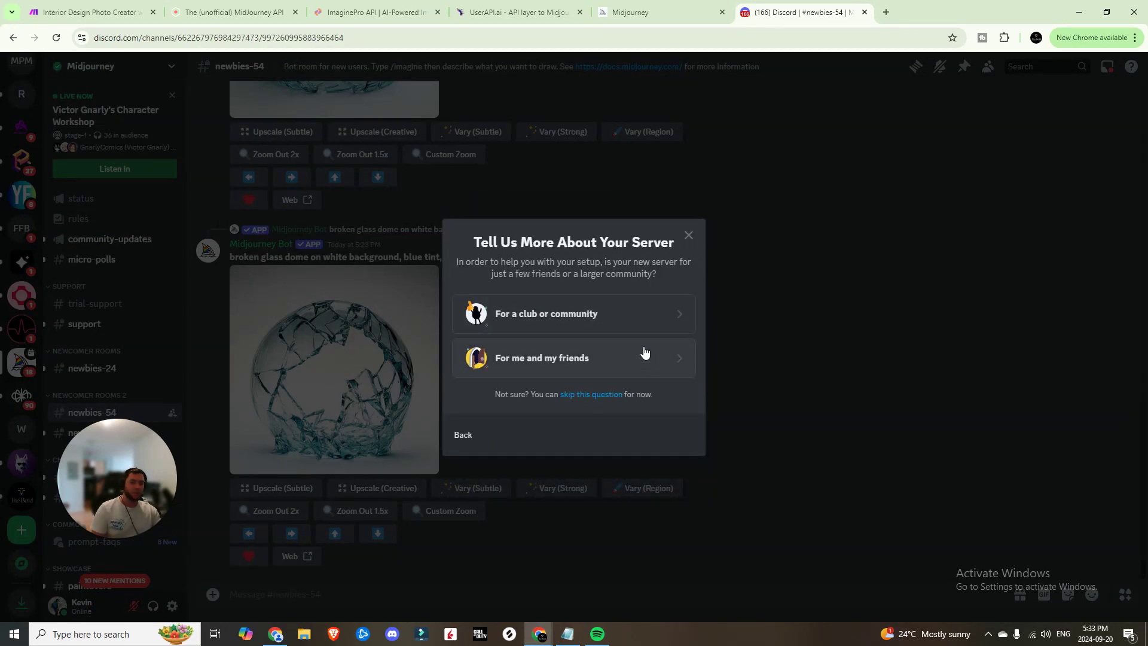
pyautogui.click(553, 360)
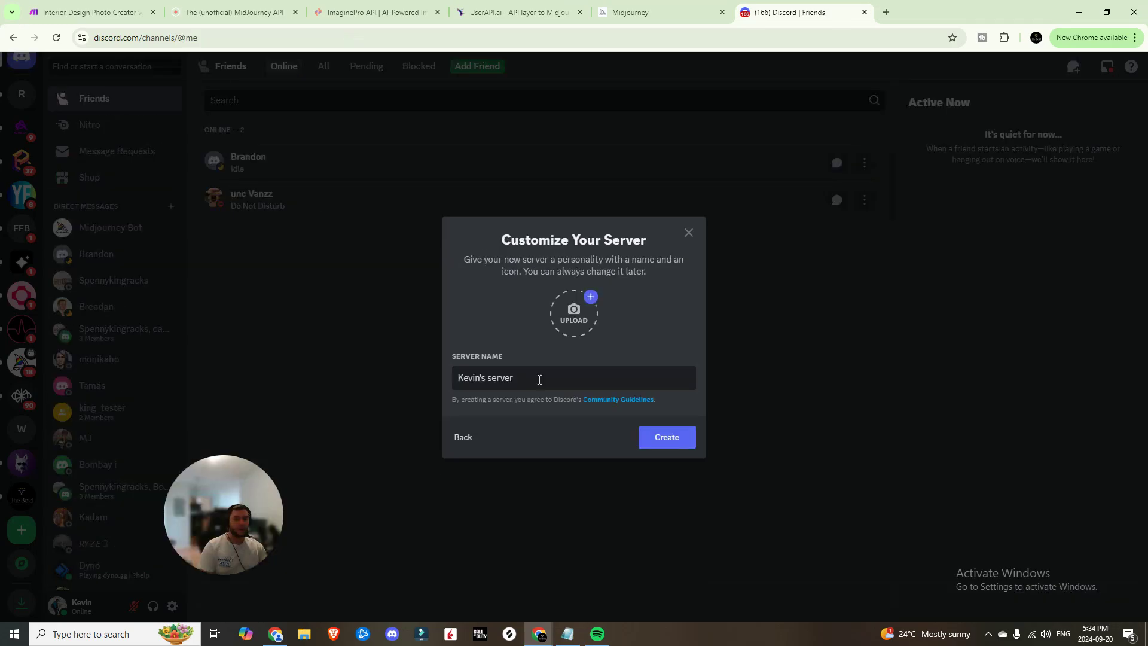
pyautogui.tripleClick(540, 379)
pyautogui.write('M')
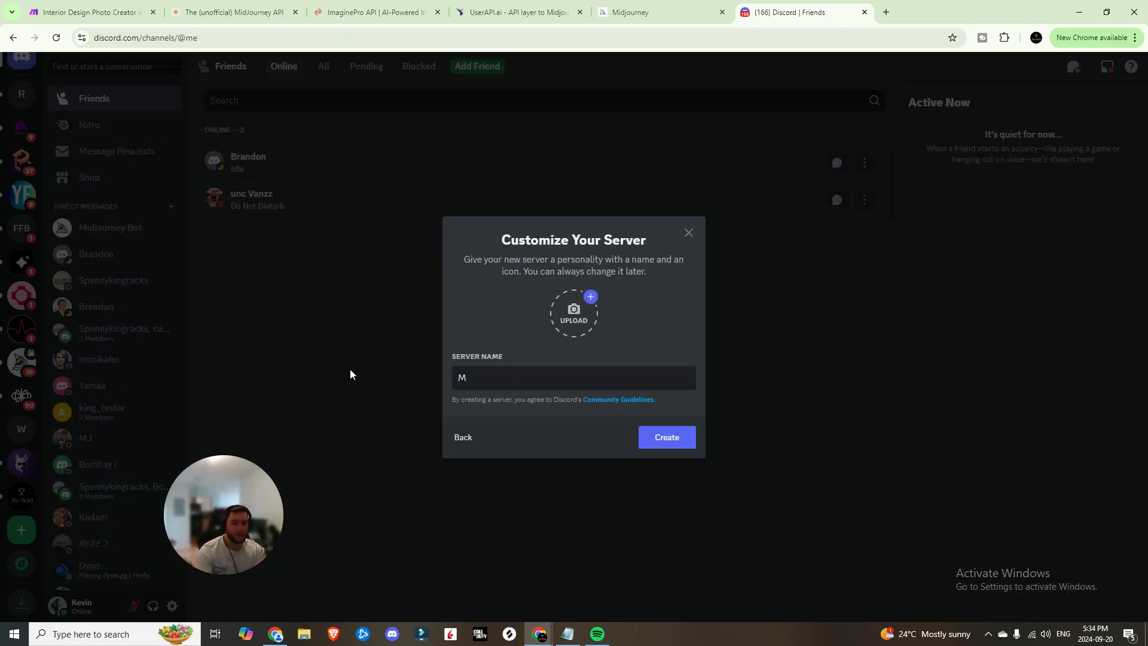
pyautogui.write('ake Pinterest MJ')
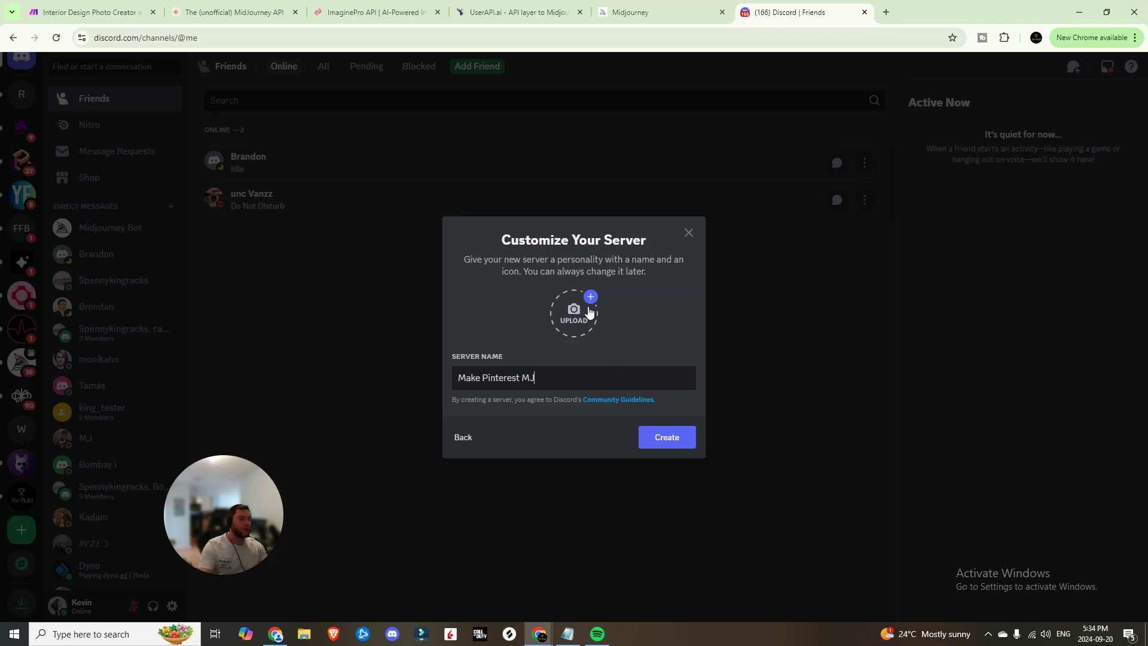
pyautogui.click(683, 438)
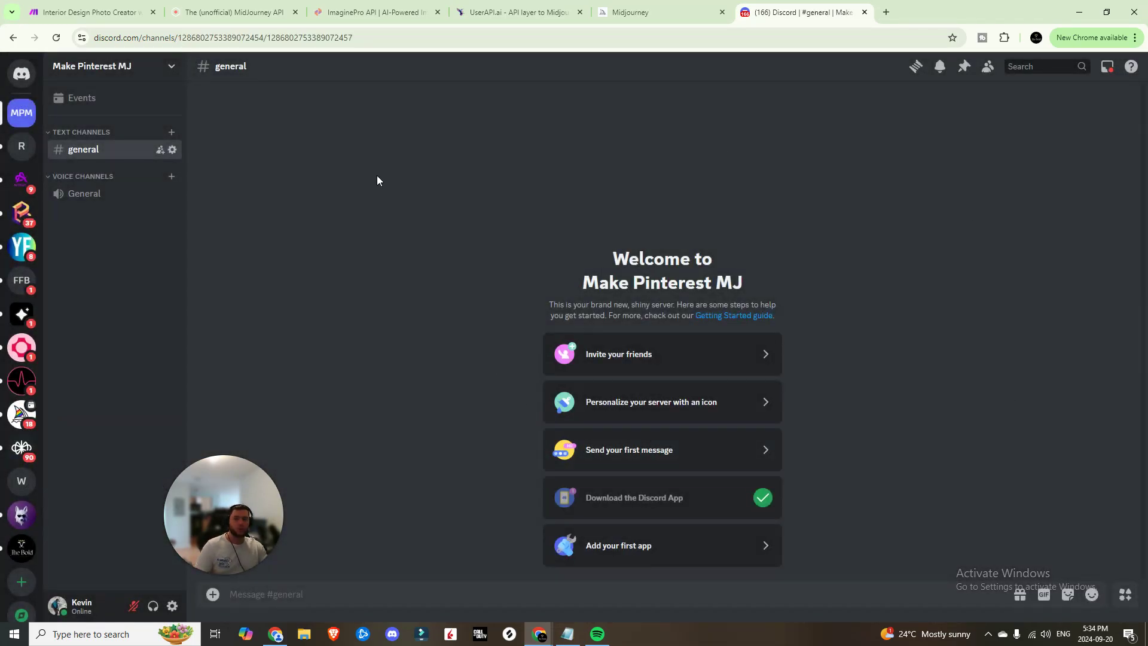
# Switch on Private Channel for #general in its permissions and save the change.
pyautogui.click(172, 150)
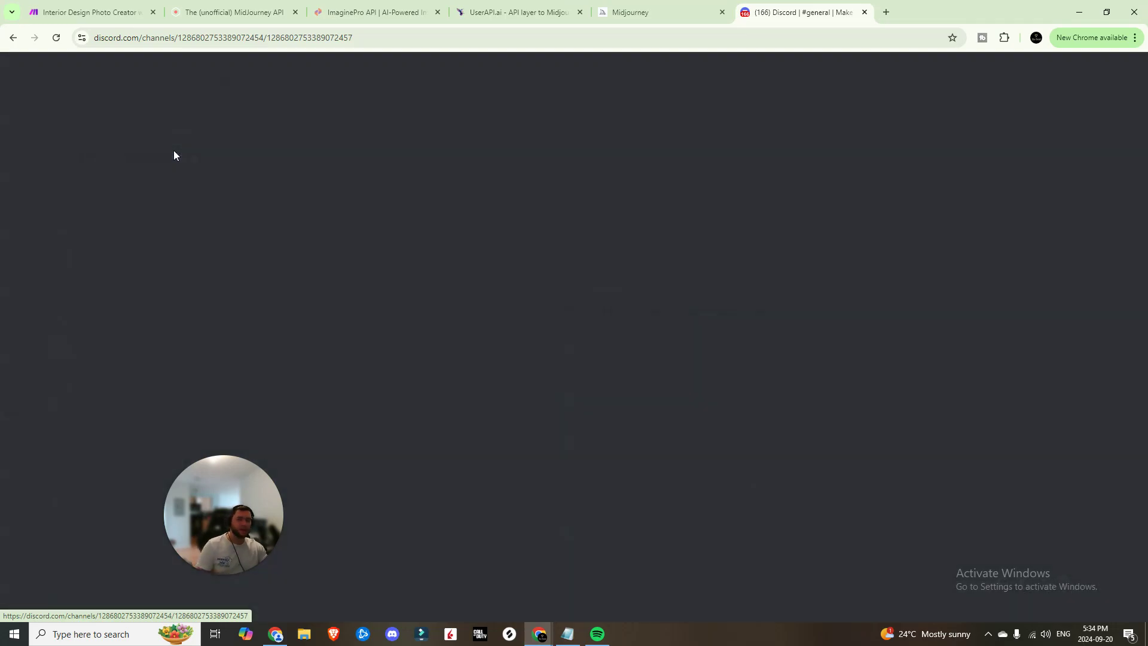
pyautogui.click(306, 131)
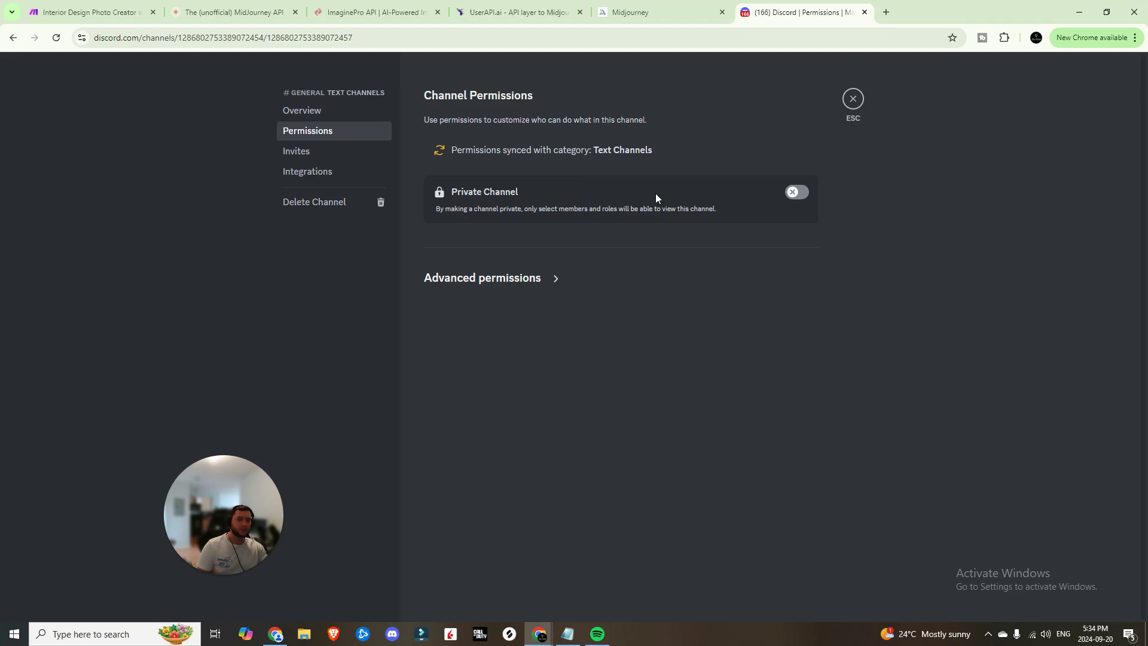
pyautogui.click(798, 194)
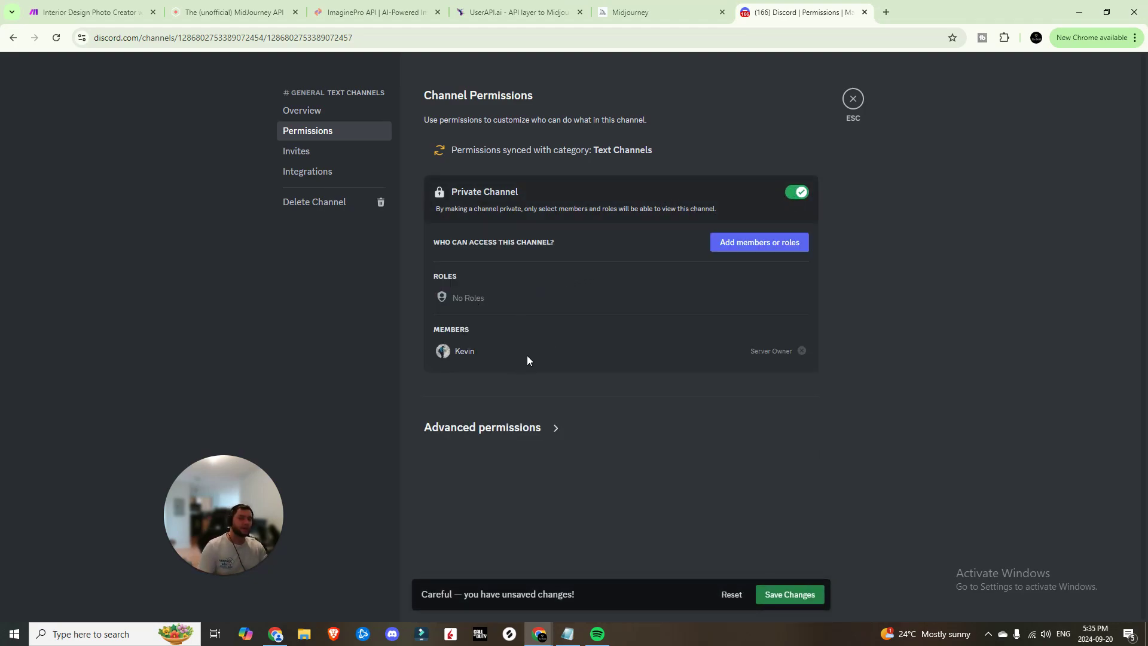
pyautogui.click(770, 595)
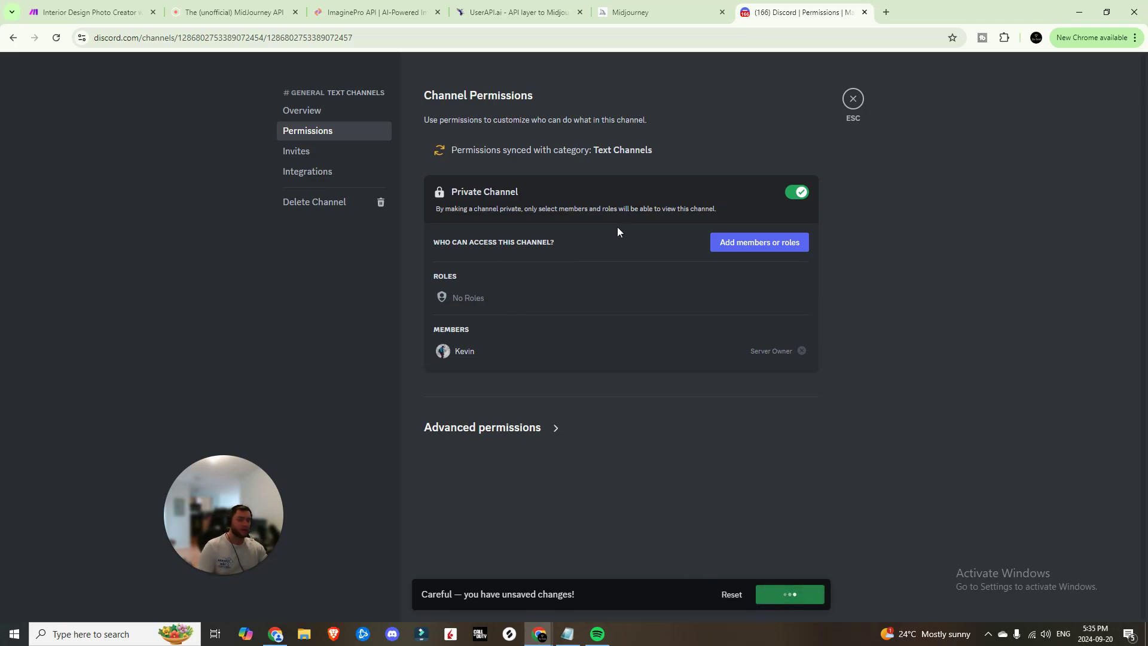
pyautogui.click(853, 99)
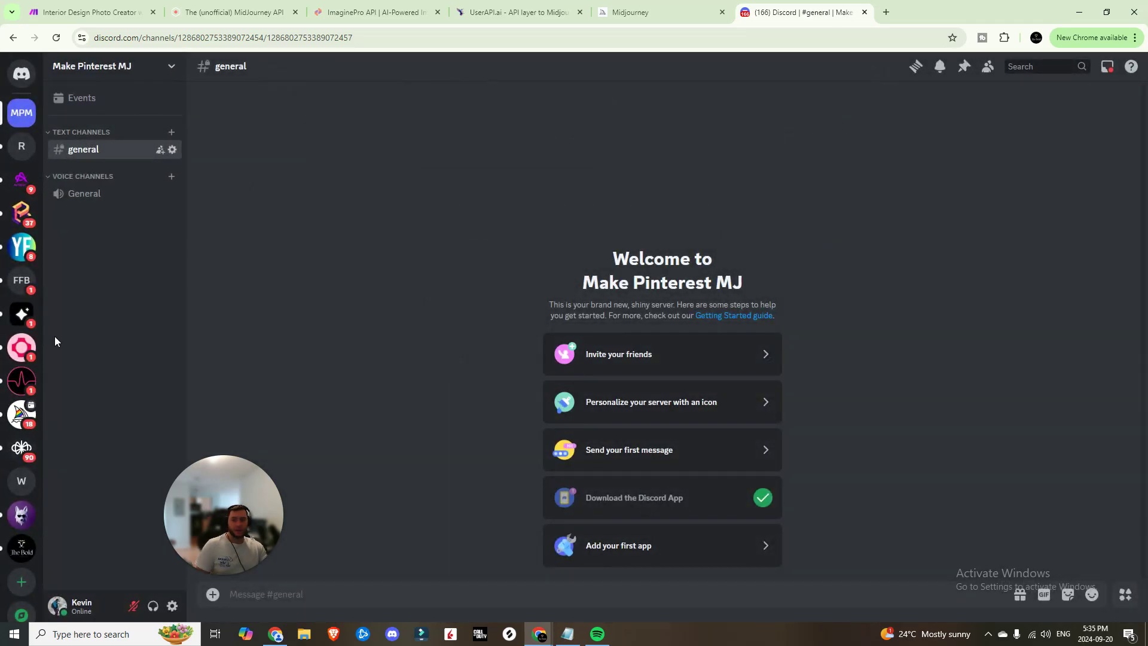
# Authorize the Midjourney Bot app for the Make Pinterest MJ server and go to that server.
pyautogui.click(22, 411)
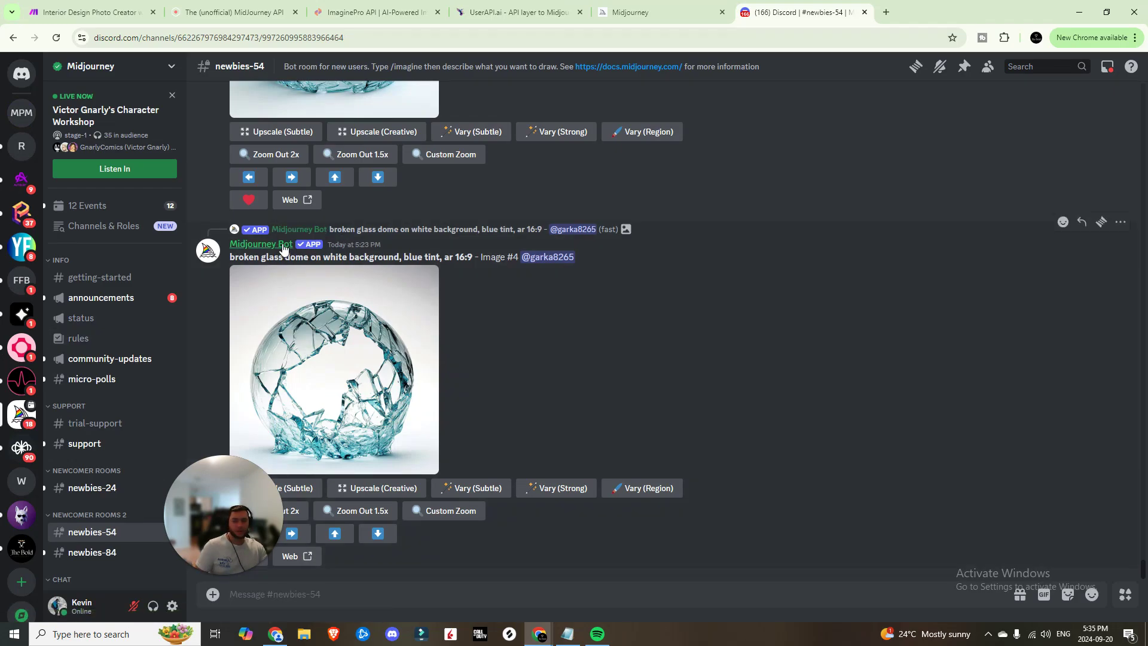
pyautogui.click(276, 247)
pyautogui.click(389, 398)
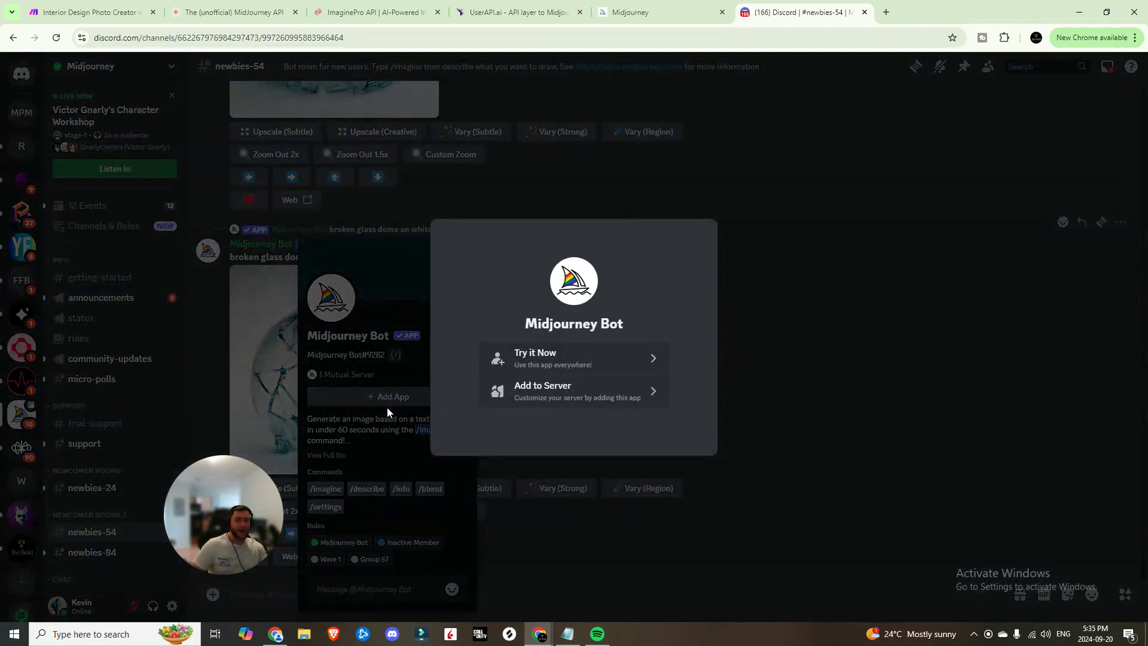
pyautogui.click(540, 388)
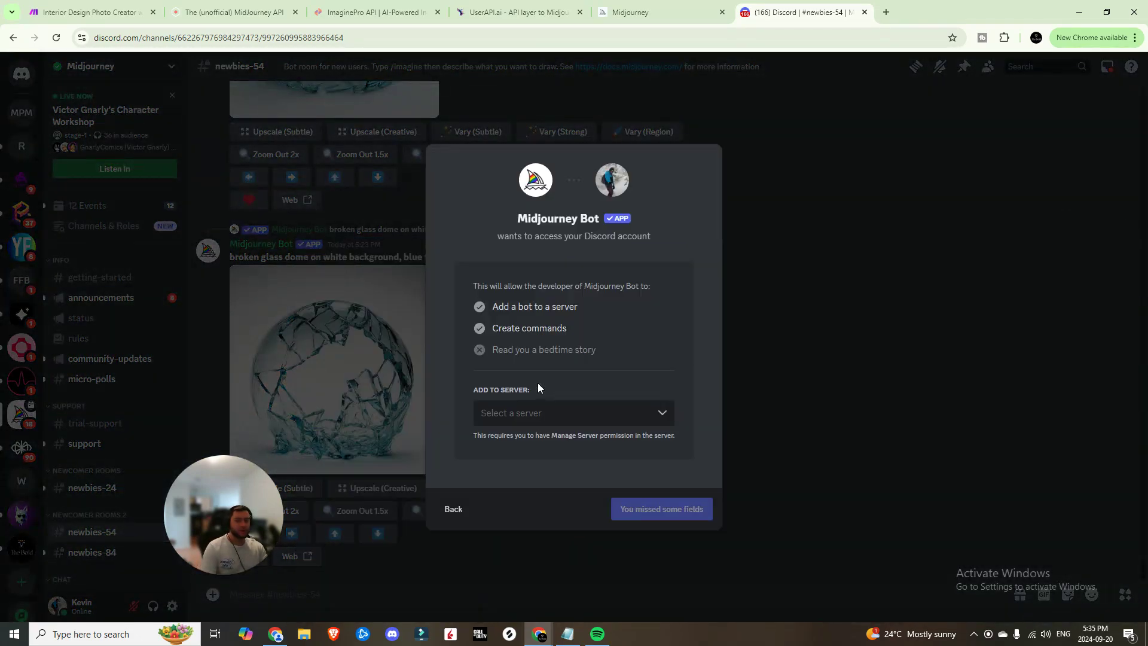
pyautogui.click(533, 413)
pyautogui.click(527, 440)
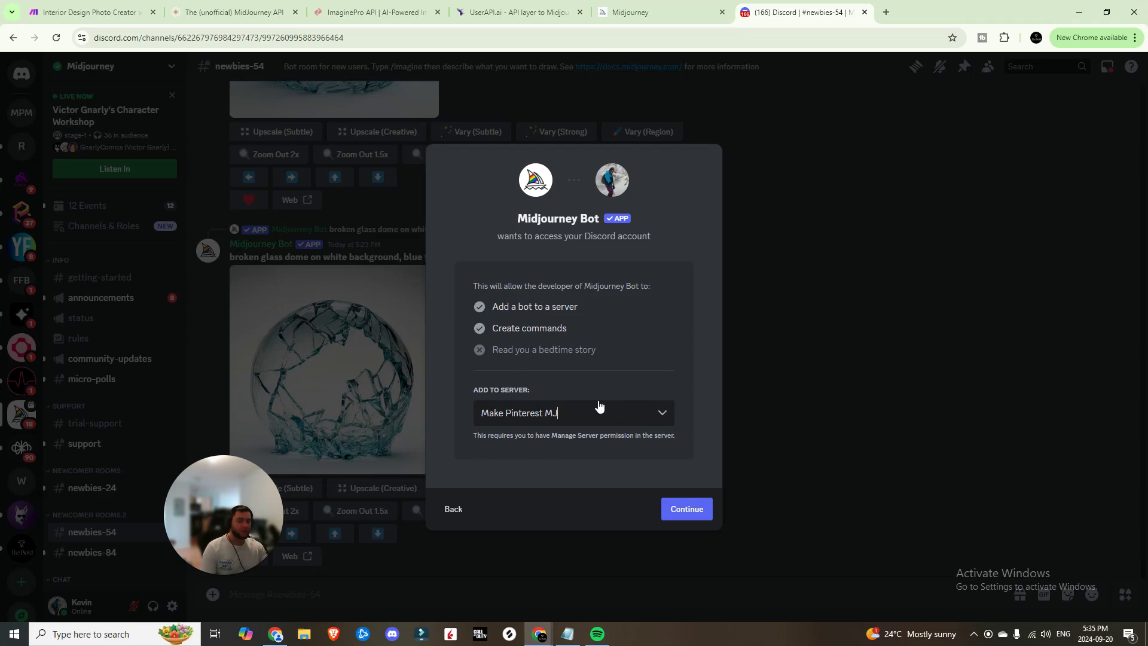
pyautogui.click(687, 508)
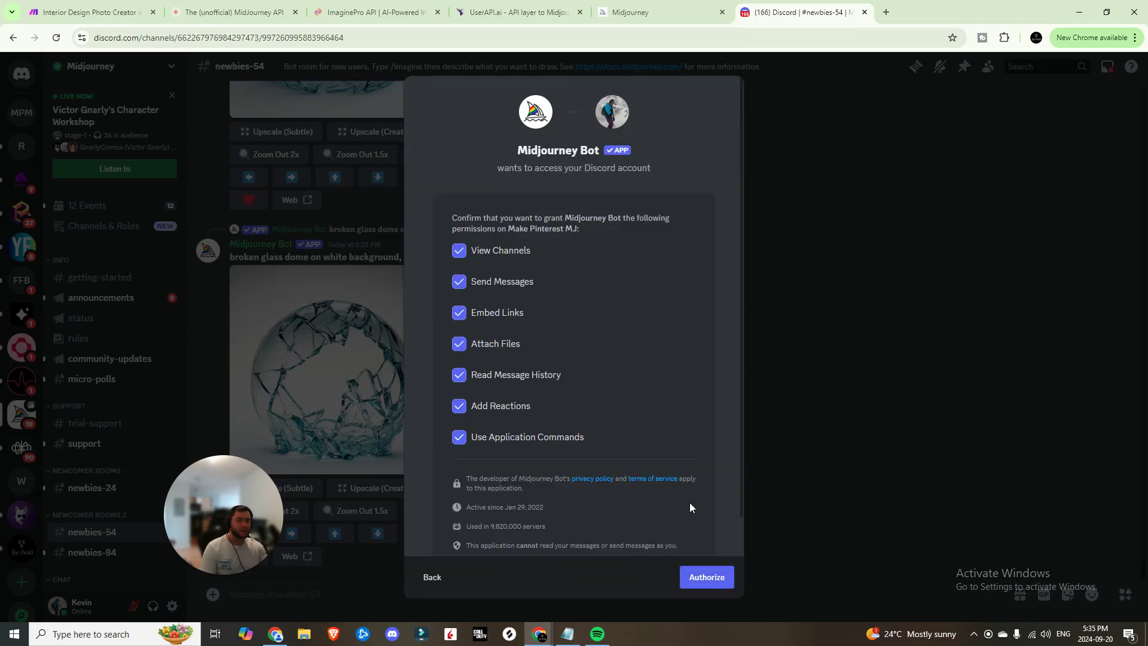
pyautogui.click(704, 577)
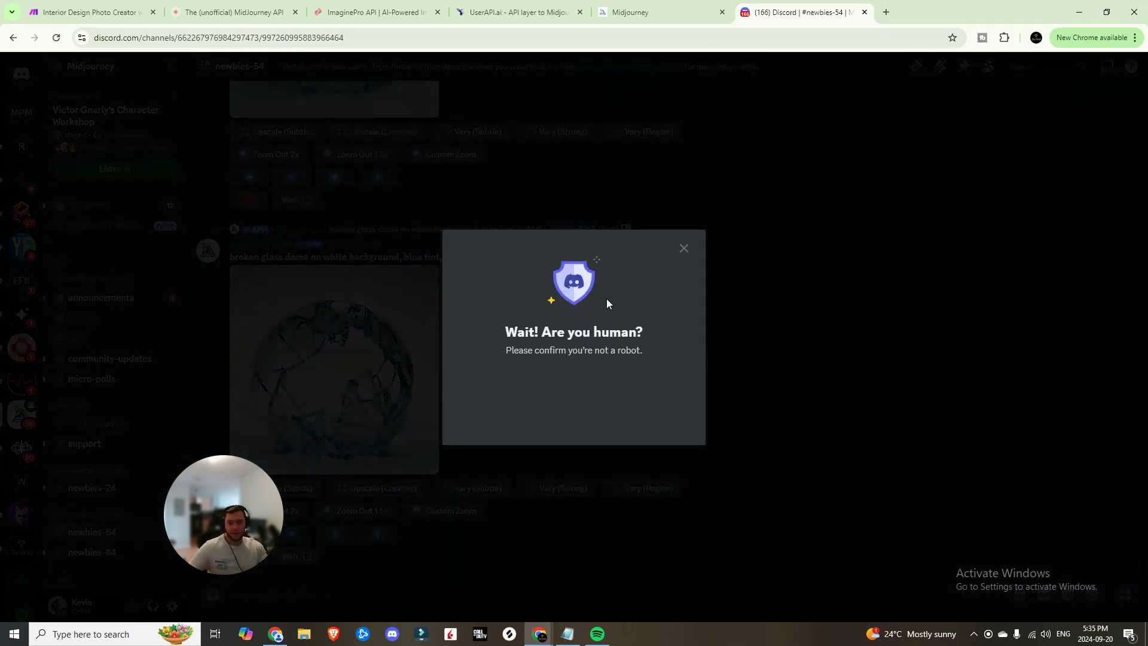
pyautogui.click(502, 392)
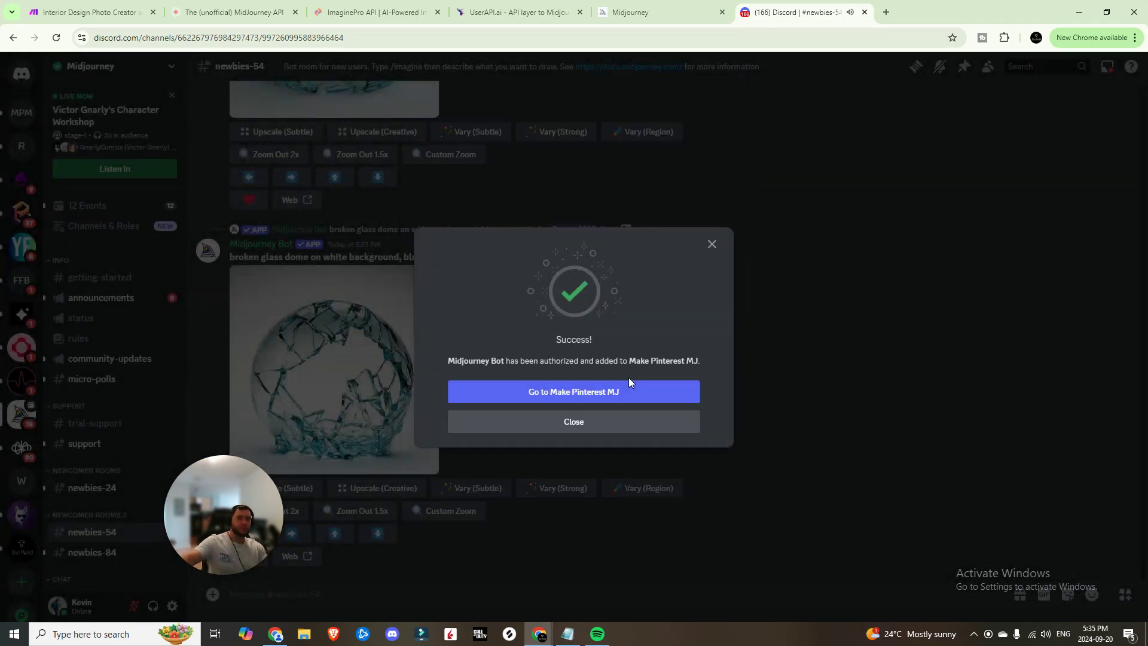
pyautogui.click(605, 391)
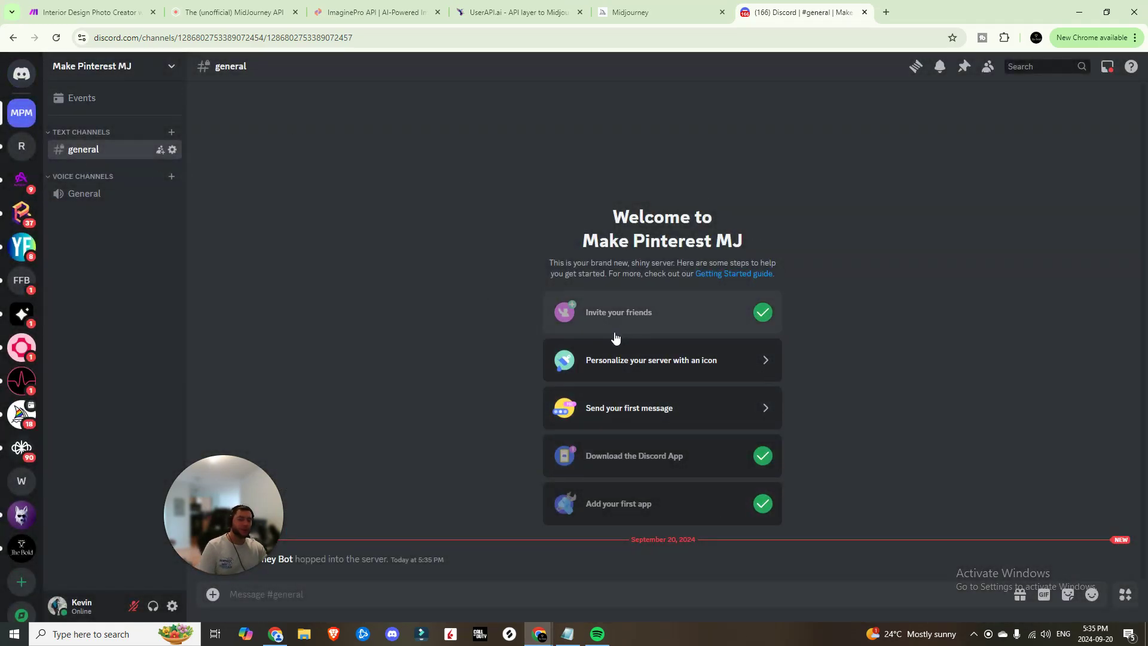
# Add a text channel named 'make-pinterest-mj' under Text Channels.
pyautogui.moveTo(217, 553); pyautogui.dragTo(259, 456)
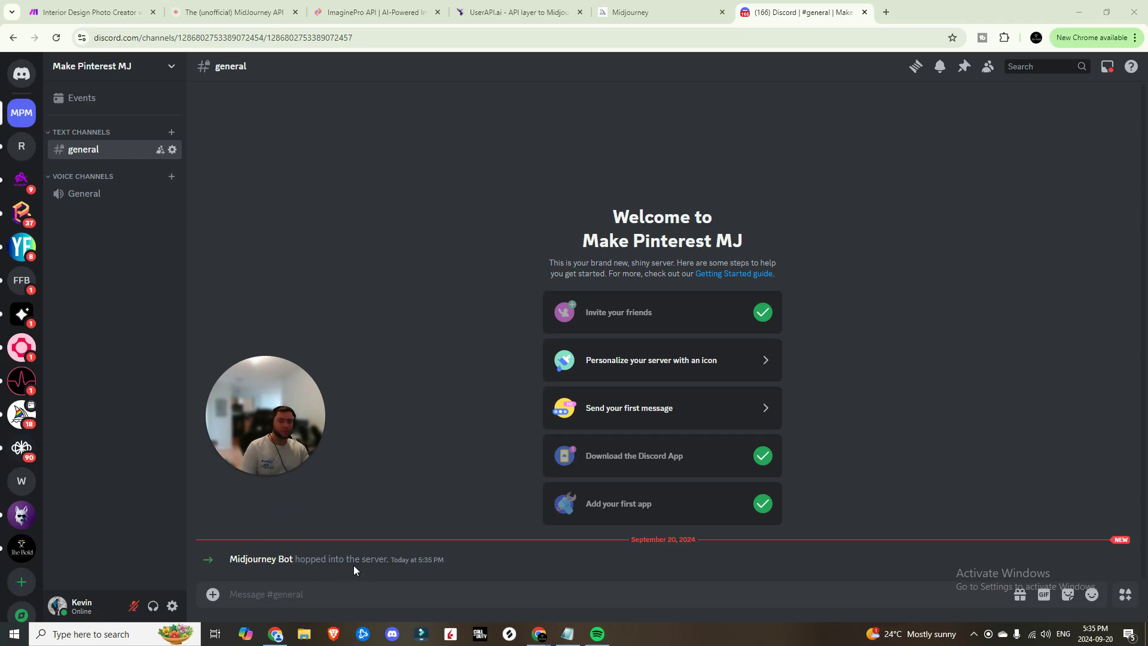
pyautogui.scroll(-5, 310, 516)
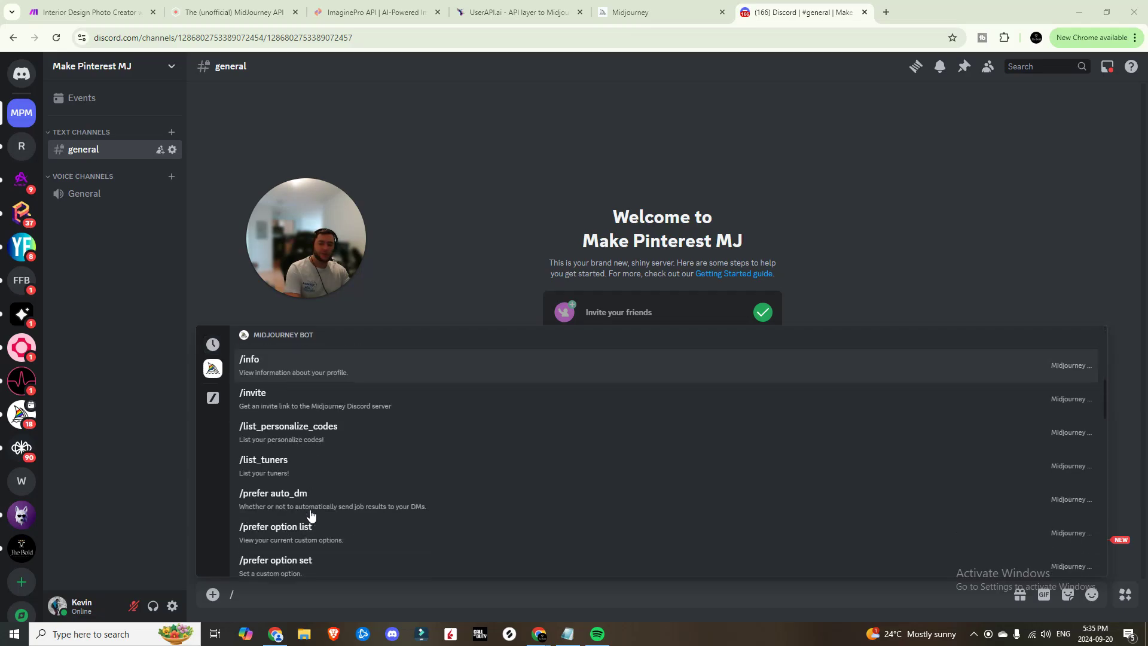
pyautogui.scroll(5, 310, 512)
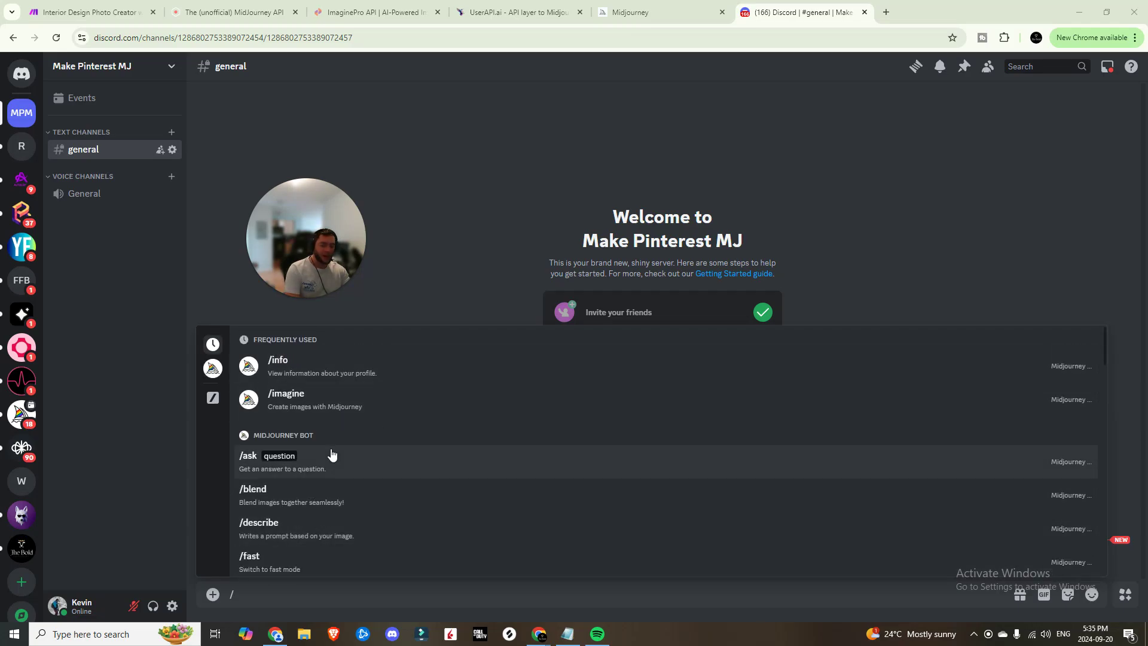
pyautogui.click(288, 321)
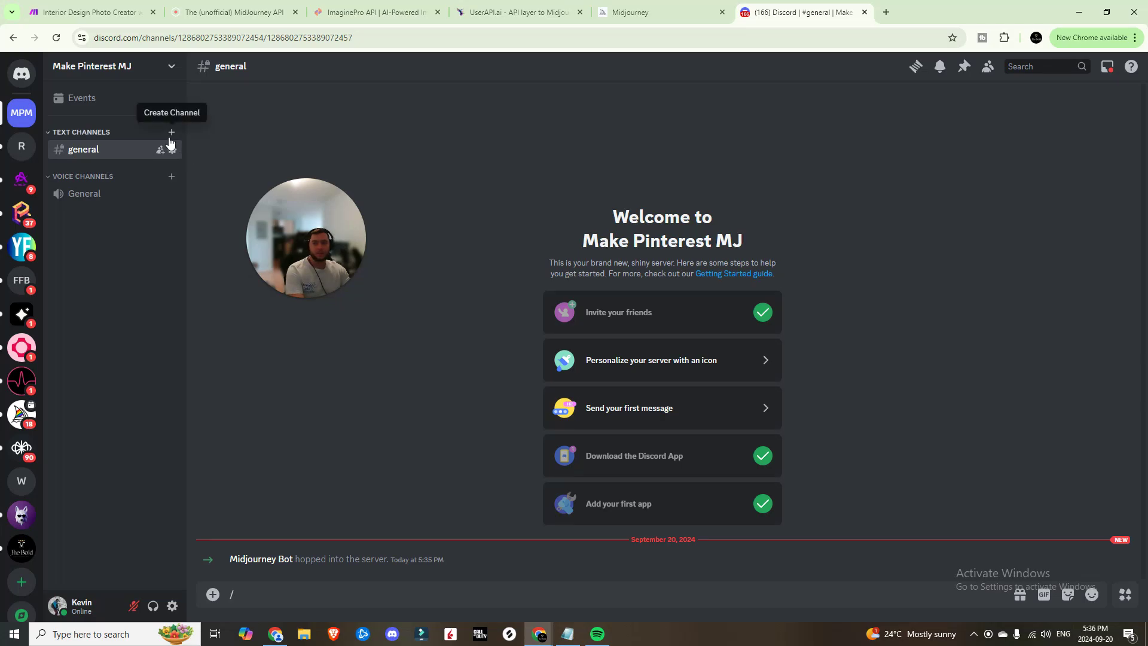
pyautogui.click(172, 133)
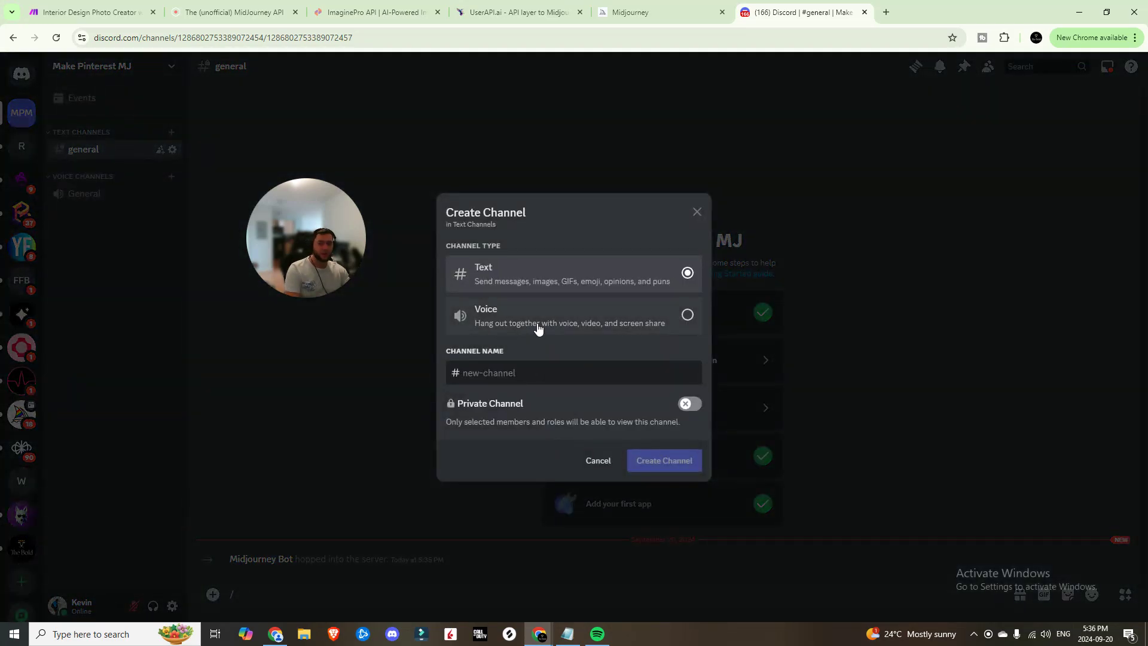
pyautogui.write('make')
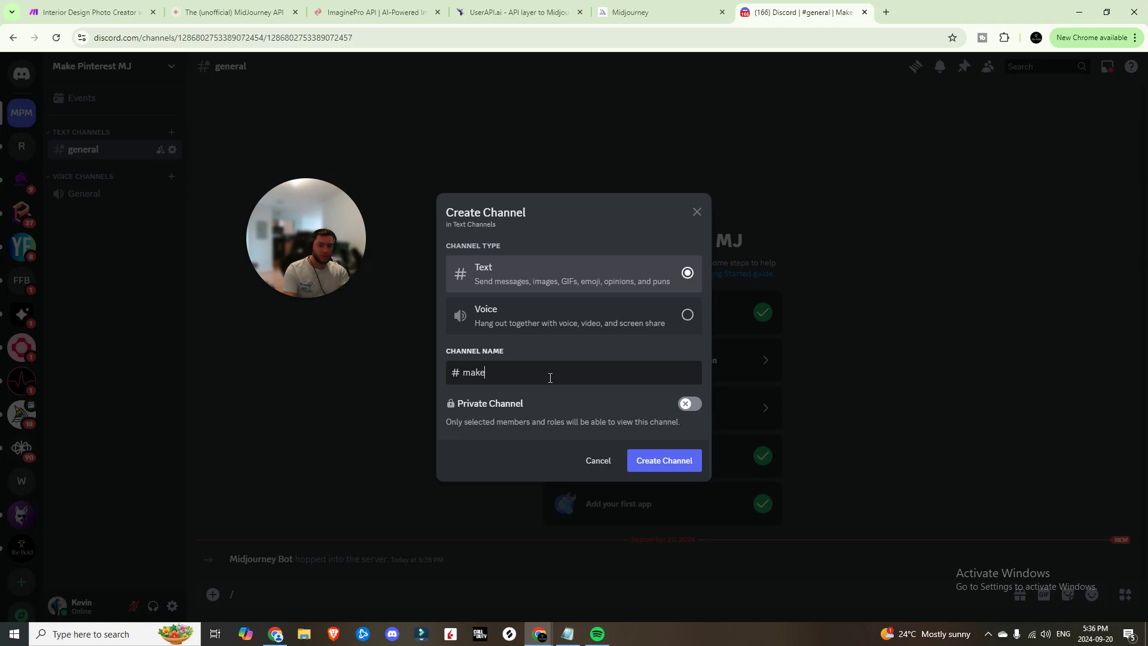
pyautogui.write('-pinterest-mj')
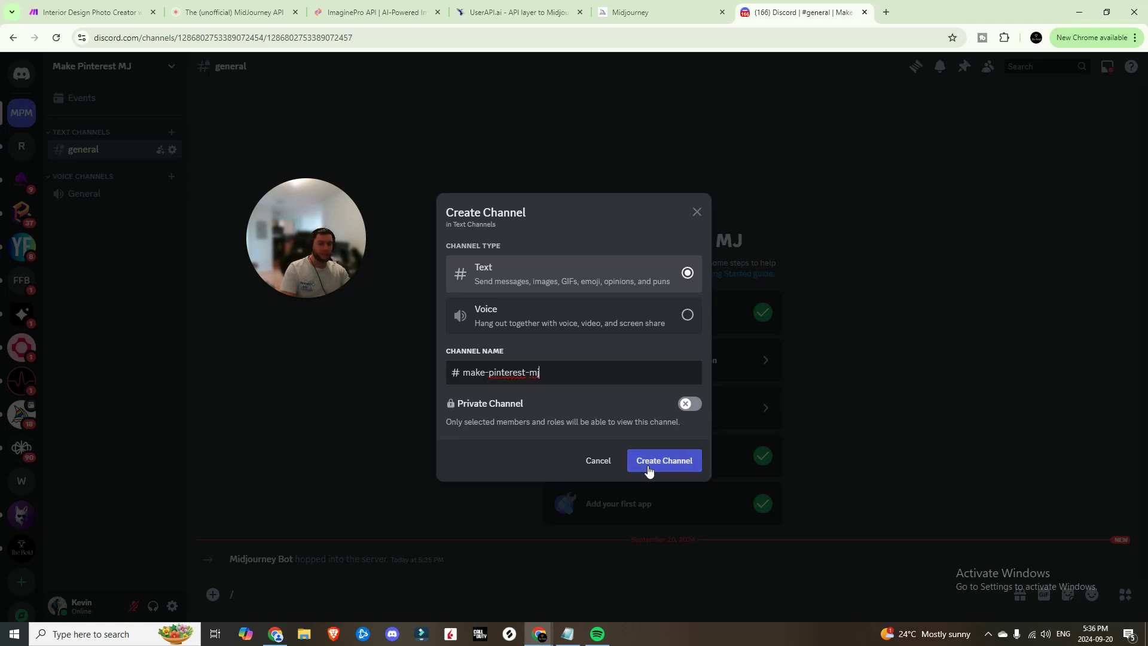
pyautogui.click(648, 470)
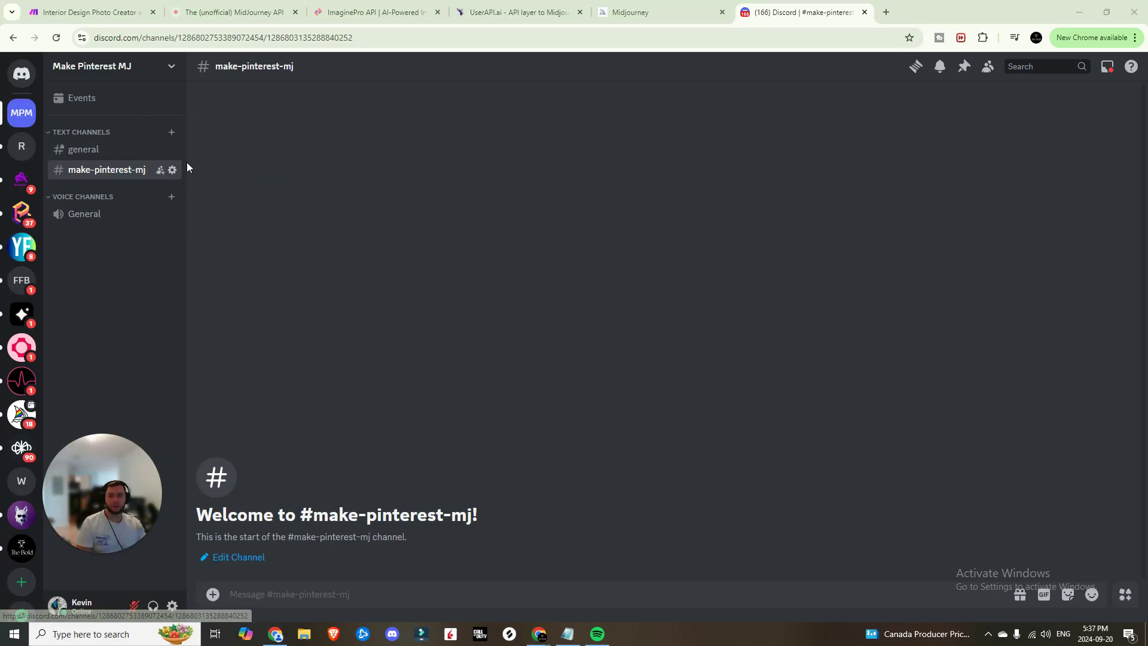
# Make the make-pinterest-mj channel private and save the permission change.
pyautogui.click(172, 169)
pyautogui.click(323, 130)
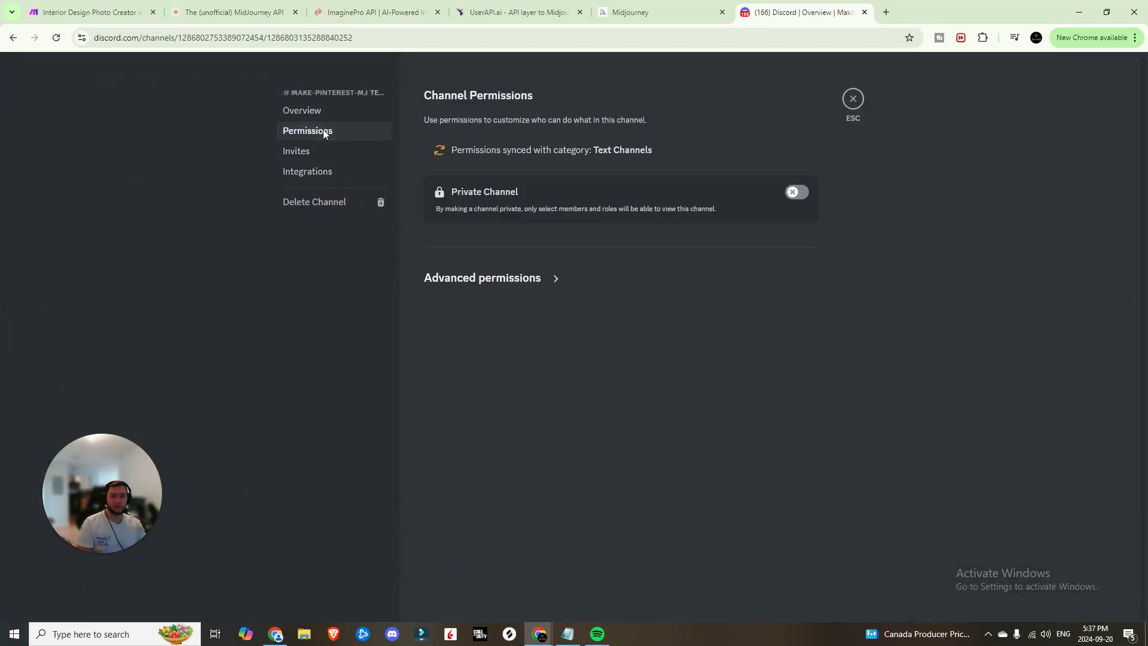
pyautogui.click(806, 196)
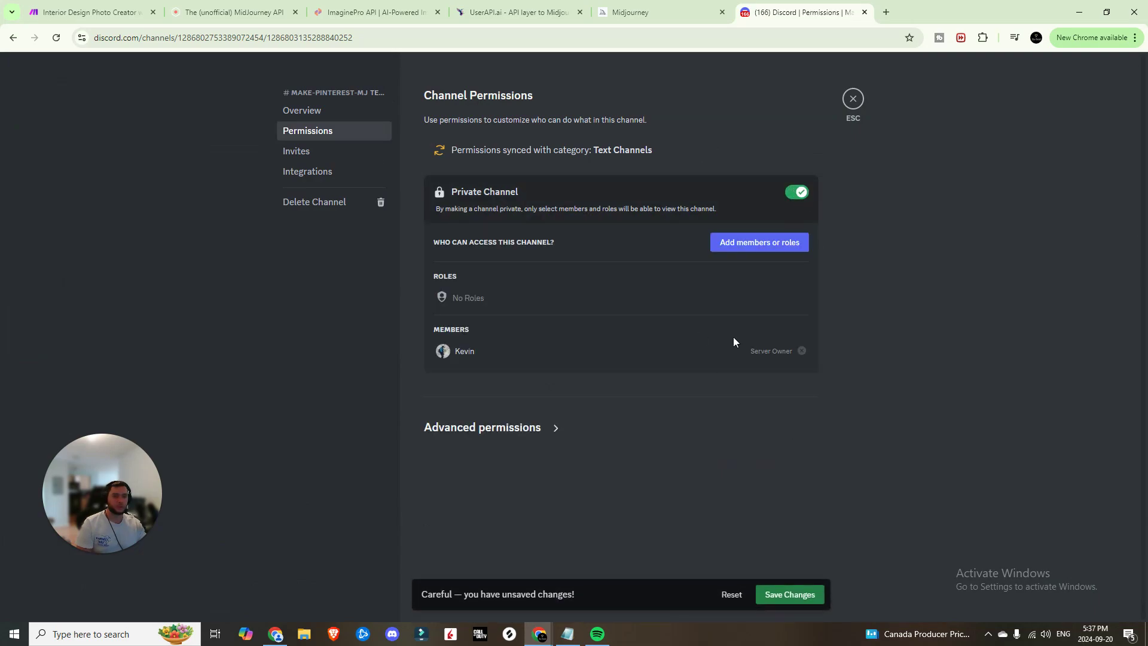
pyautogui.click(801, 594)
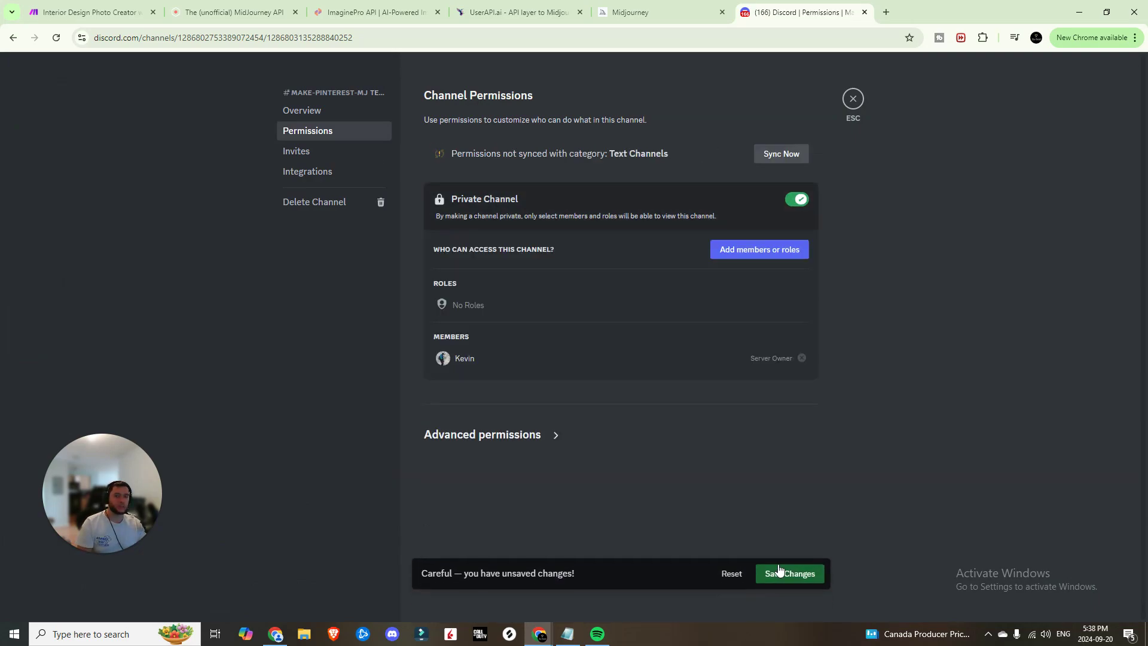
# Grant the Midjourney Bot role and app member access to the private channel.
pyautogui.click(729, 251)
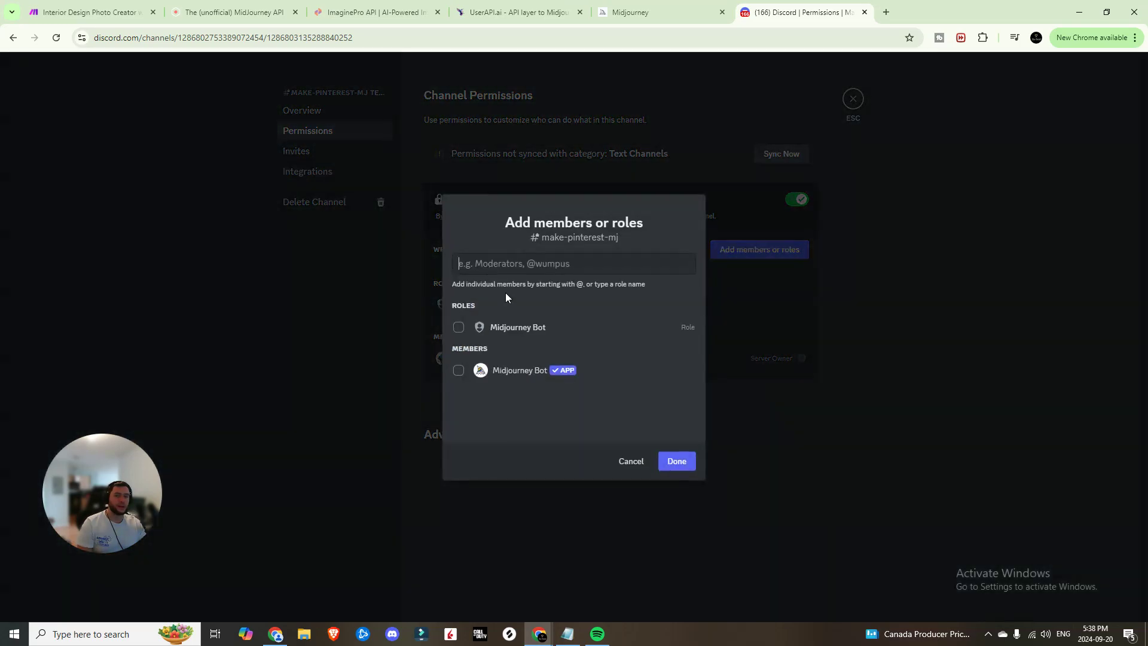
pyautogui.click(501, 329)
pyautogui.click(459, 376)
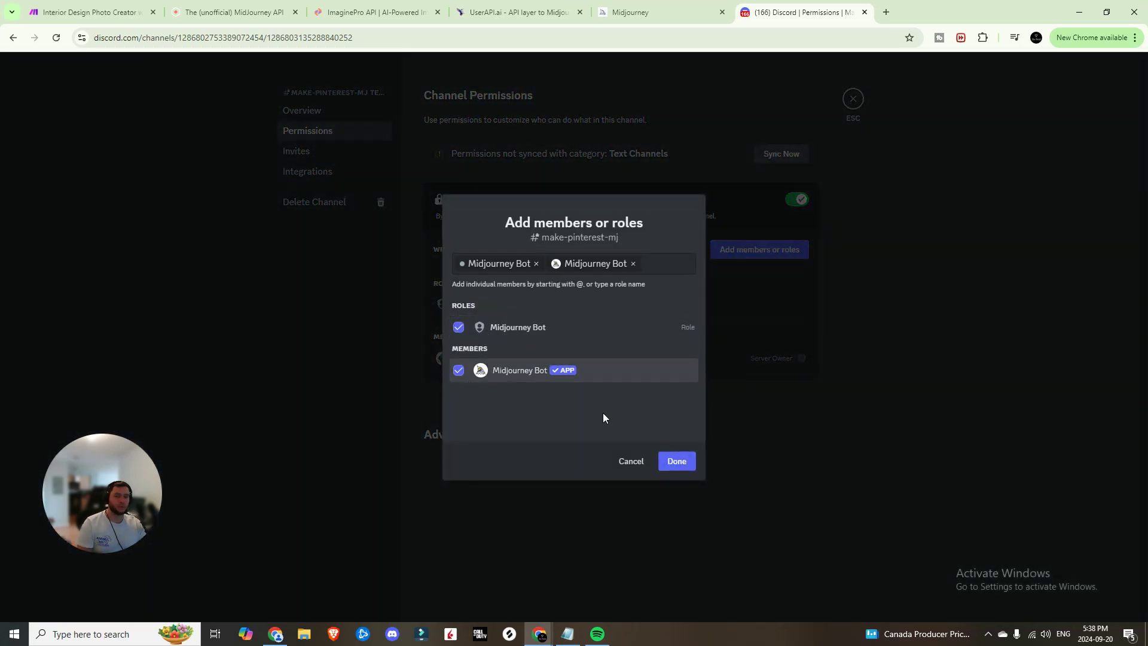
pyautogui.click(668, 471)
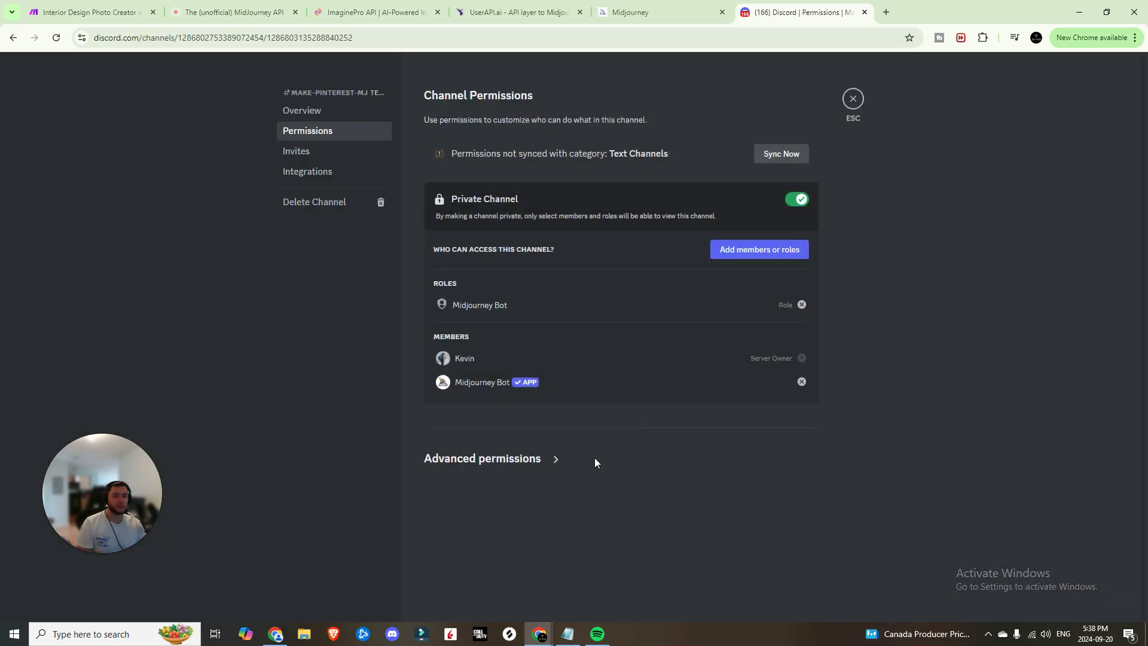
pyautogui.press('Escape')
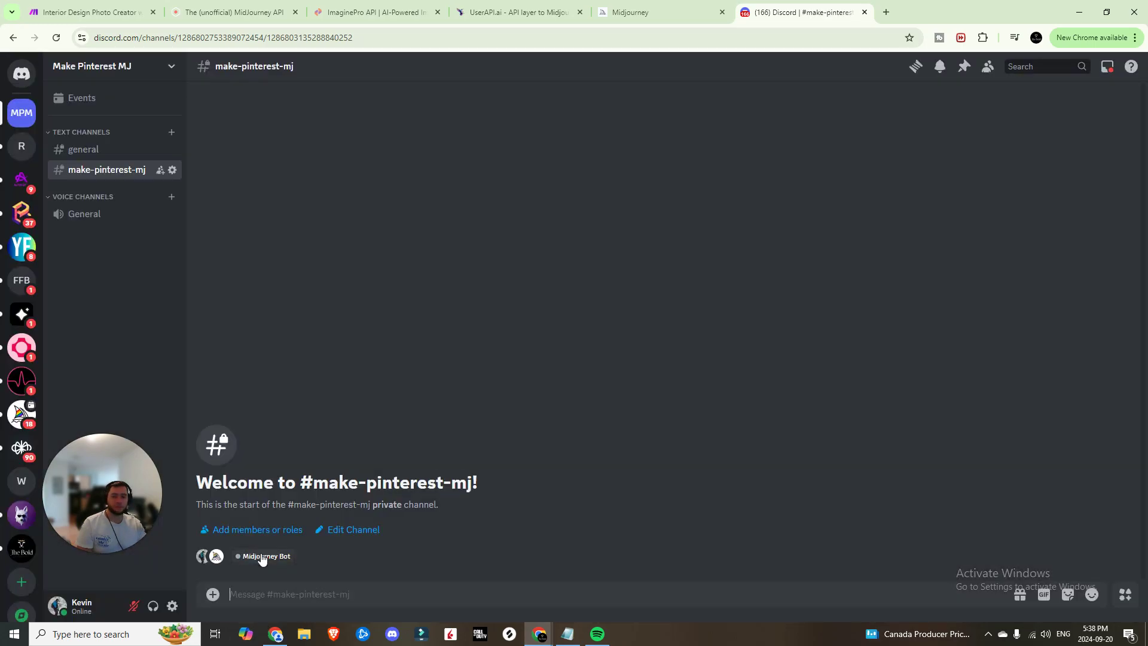
# Run Midjourney's /imagine with the prompt 'a beautiful balcony view' in the channel.
pyautogui.click(313, 595)
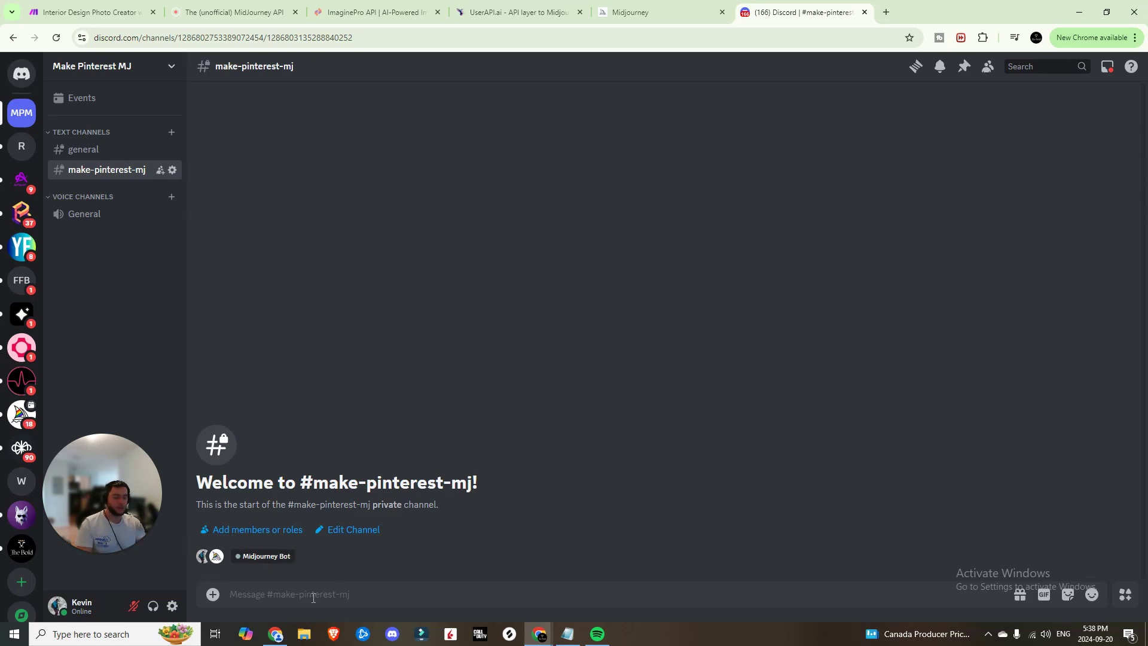
pyautogui.write('/in')
pyautogui.press('BackSpace')
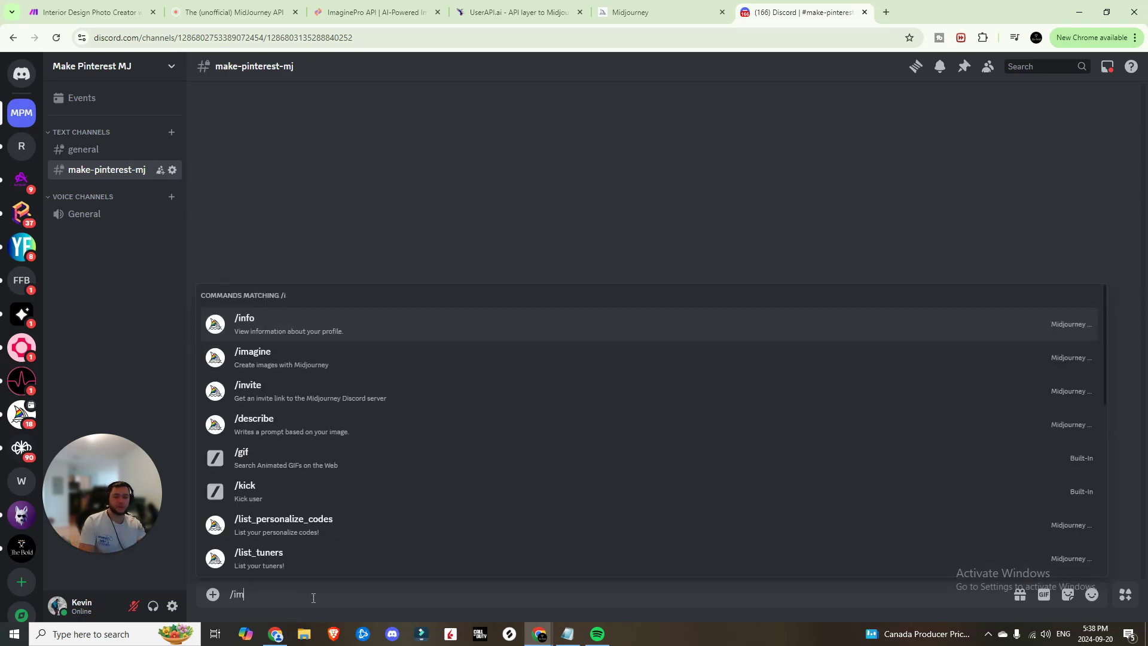
pyautogui.write('m')
pyautogui.press('Return')
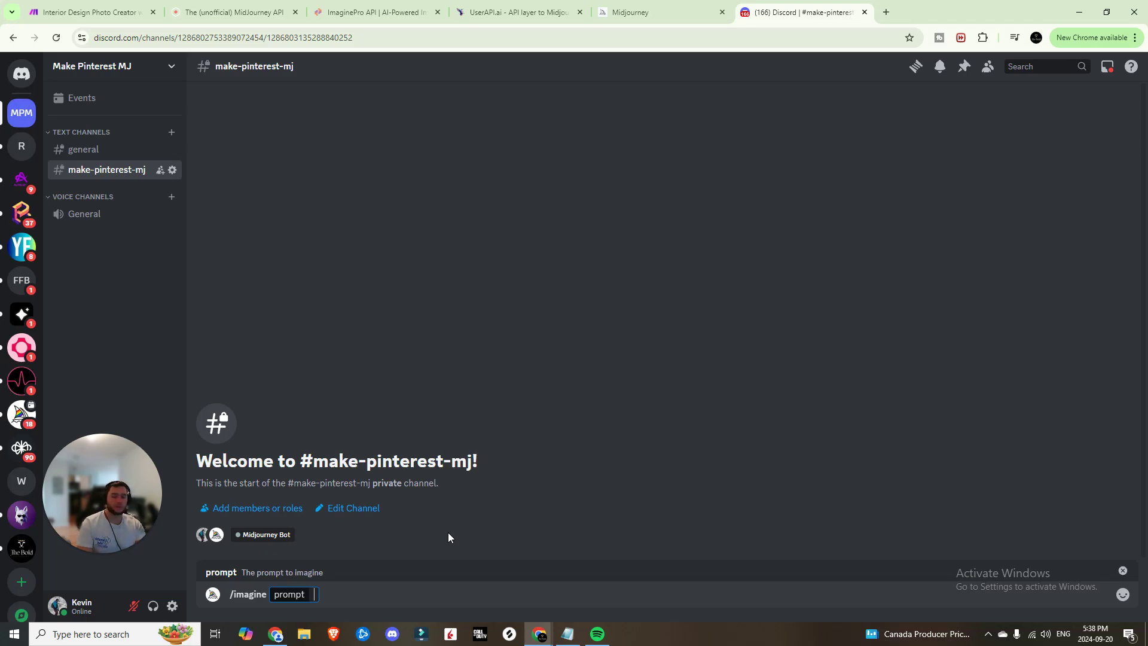
pyautogui.write('a beautiful balcony view')
pyautogui.press('Return')
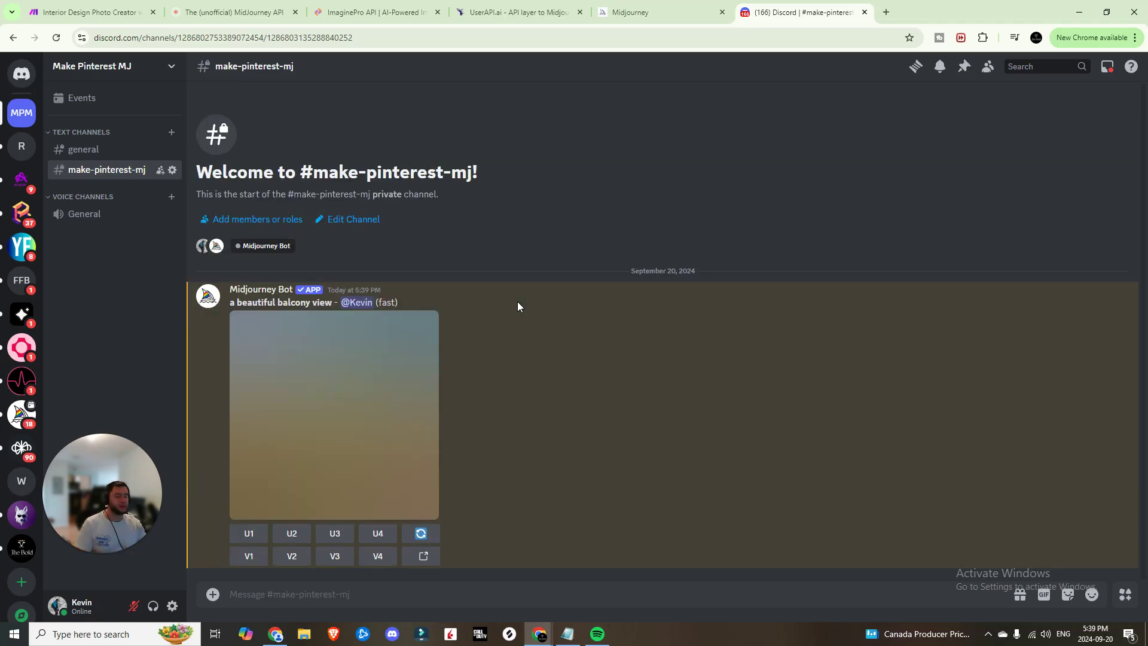
# Copy the channel ID from the Discord address bar and enlarge the generated grid.
pyautogui.click(177, 37)
pyautogui.doubleClick(275, 38)
pyautogui.click(295, 37)
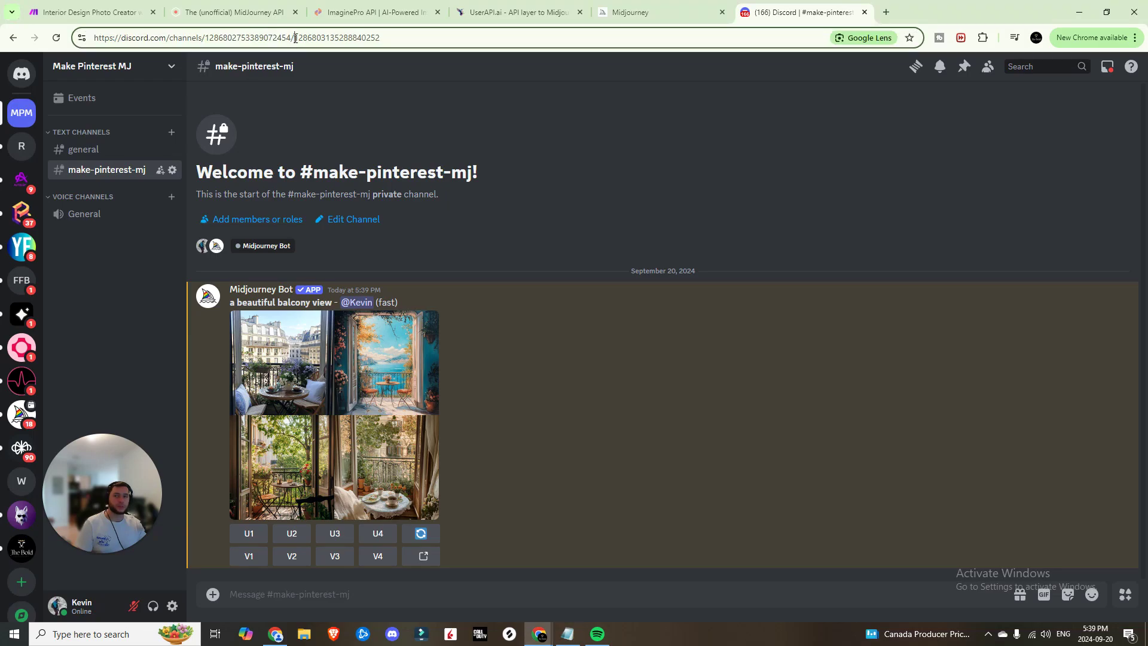
pyautogui.moveTo(296, 37); pyautogui.dragTo(461, 40)
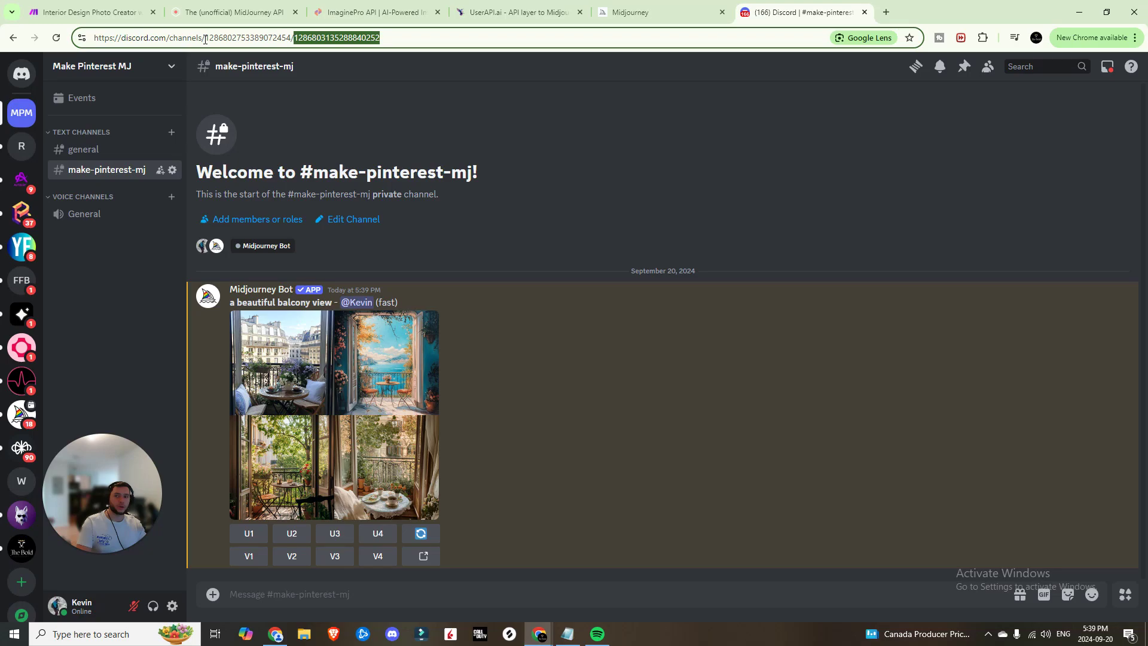
pyautogui.moveTo(205, 38); pyautogui.dragTo(291, 38)
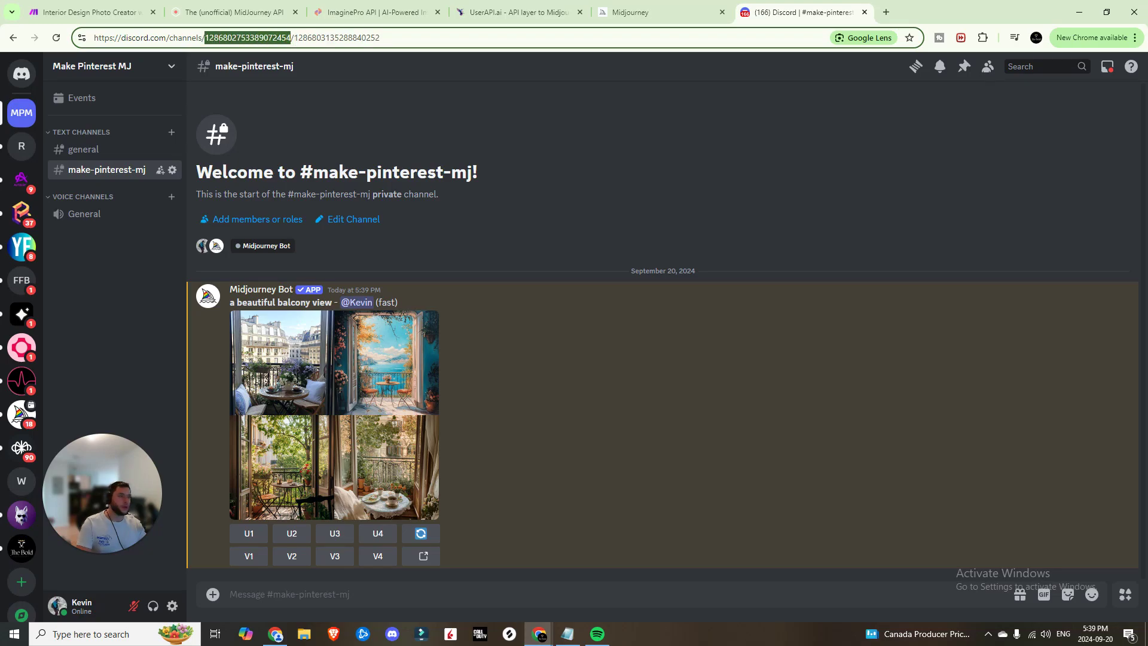
pyautogui.hotkey('alt', 'Tab')
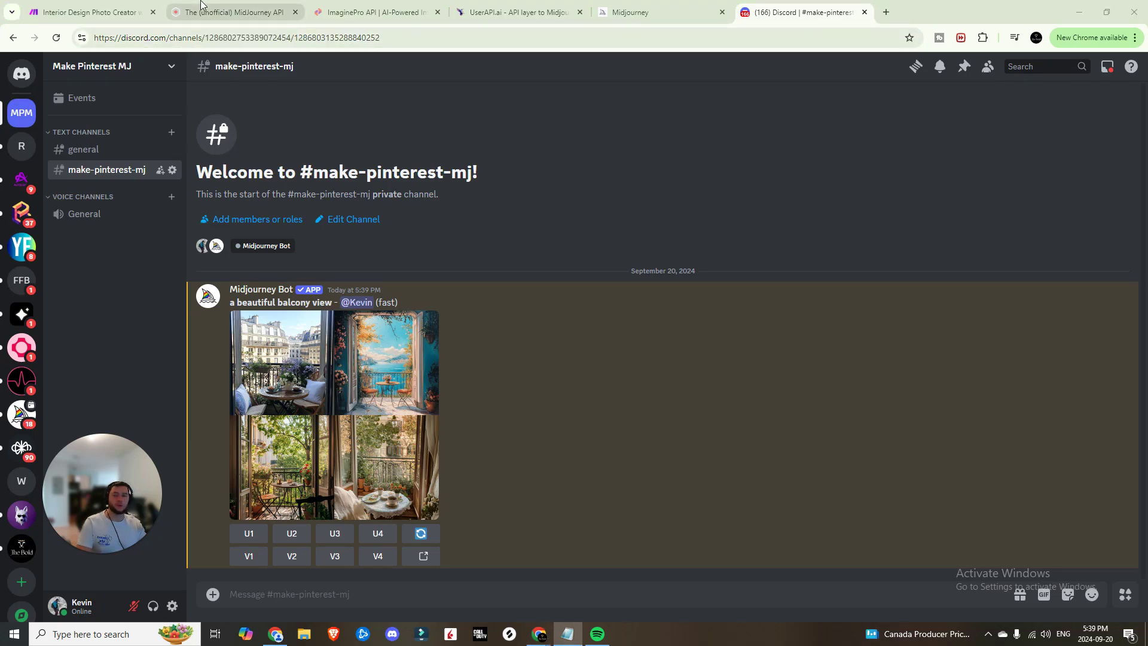
pyautogui.moveTo(382, 37); pyautogui.dragTo(299, 38)
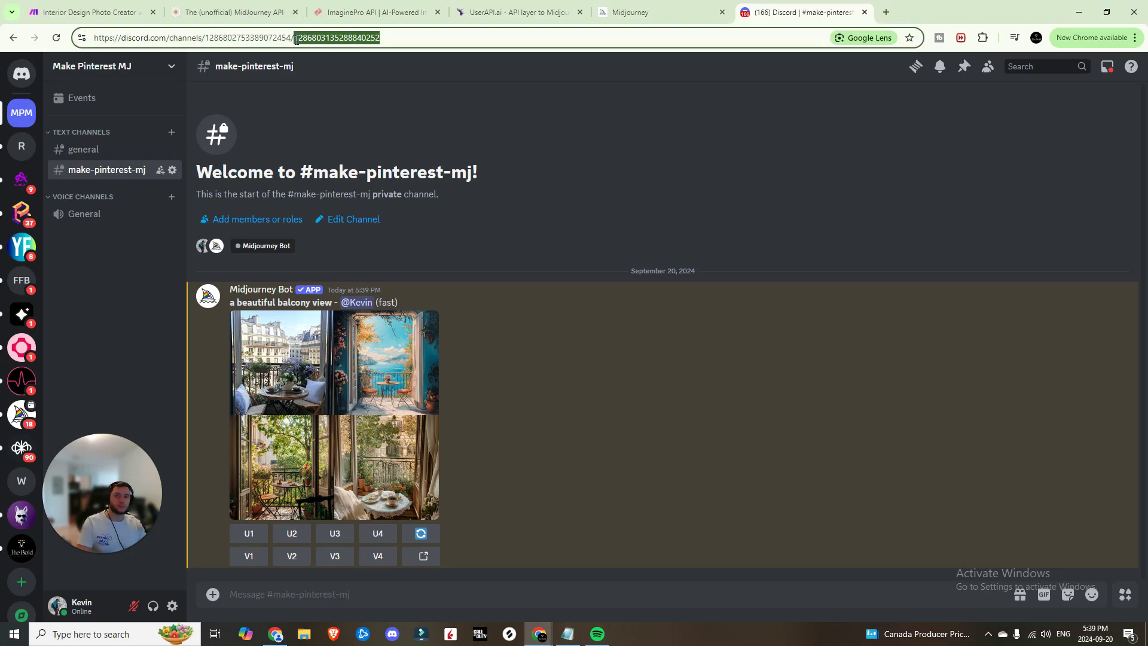
pyautogui.click(407, 370)
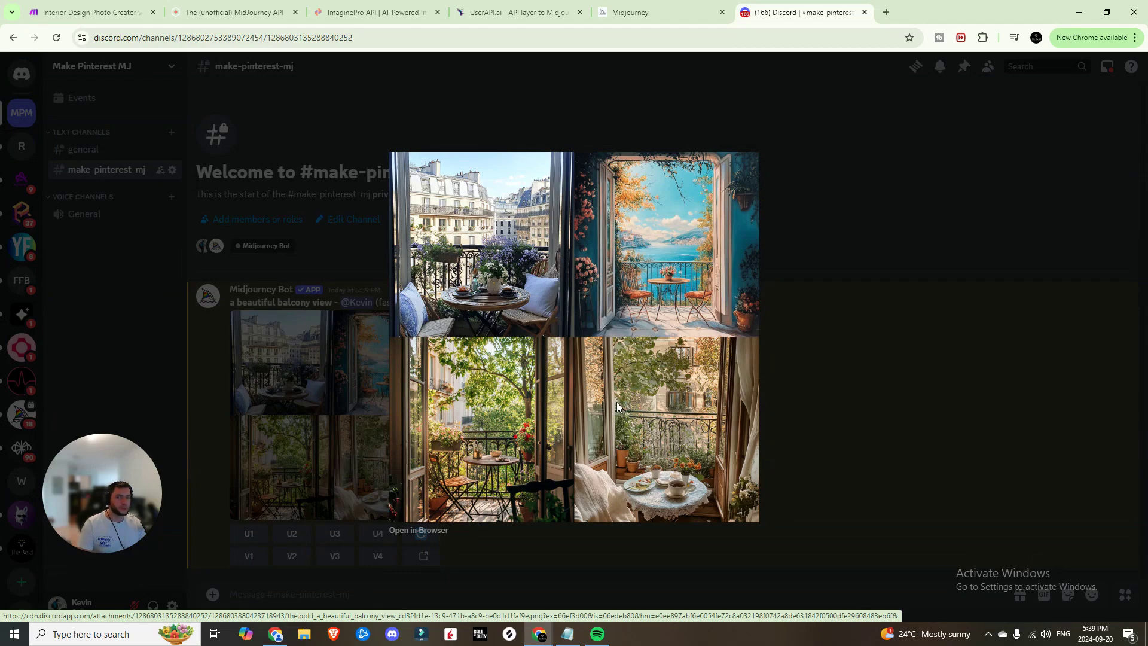
# Open DevTools on the Network panel and reload Discord to record traffic.
pyautogui.click(784, 305)
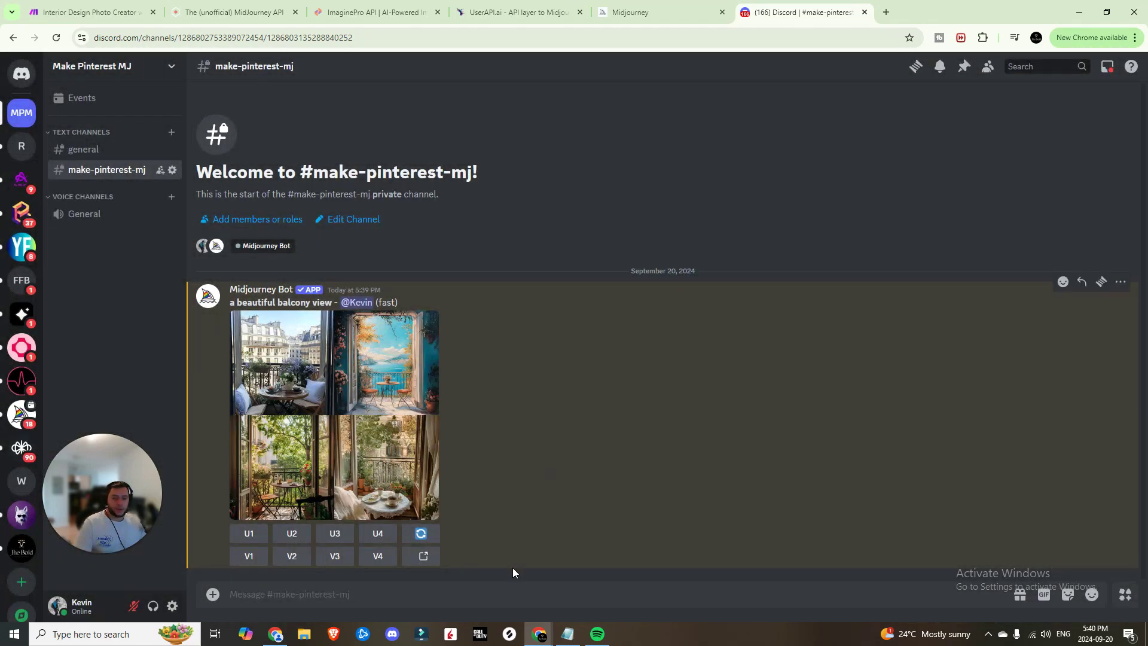
pyautogui.write('/info')
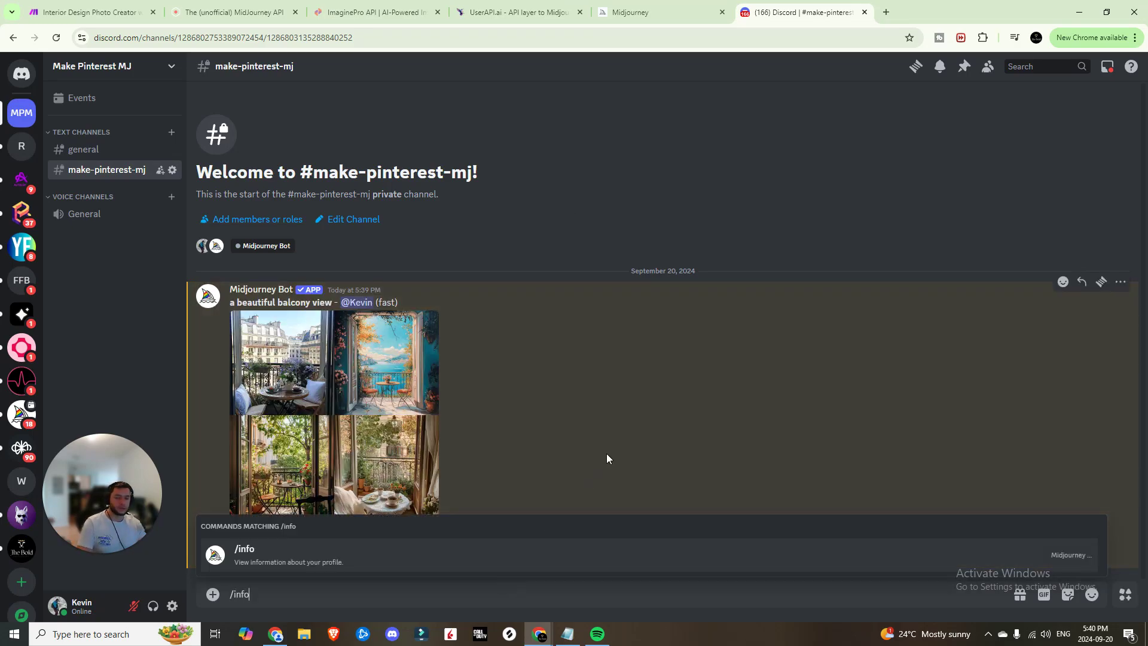
pyautogui.press('shift')
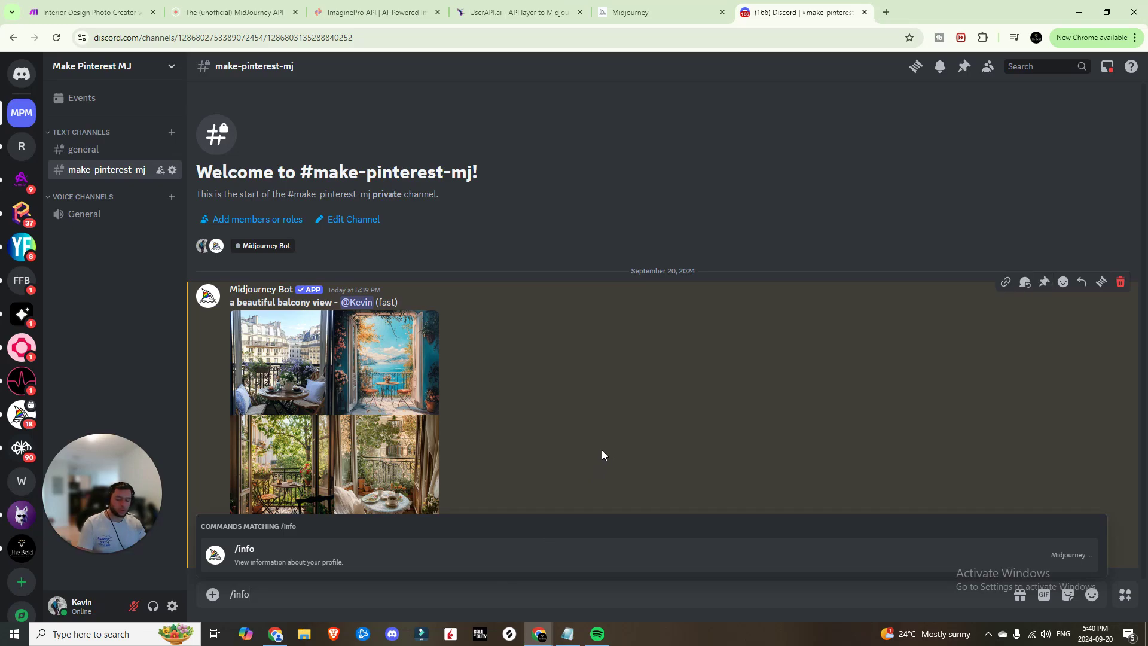
pyautogui.hotkey('ctrl', 'shift', 'i')
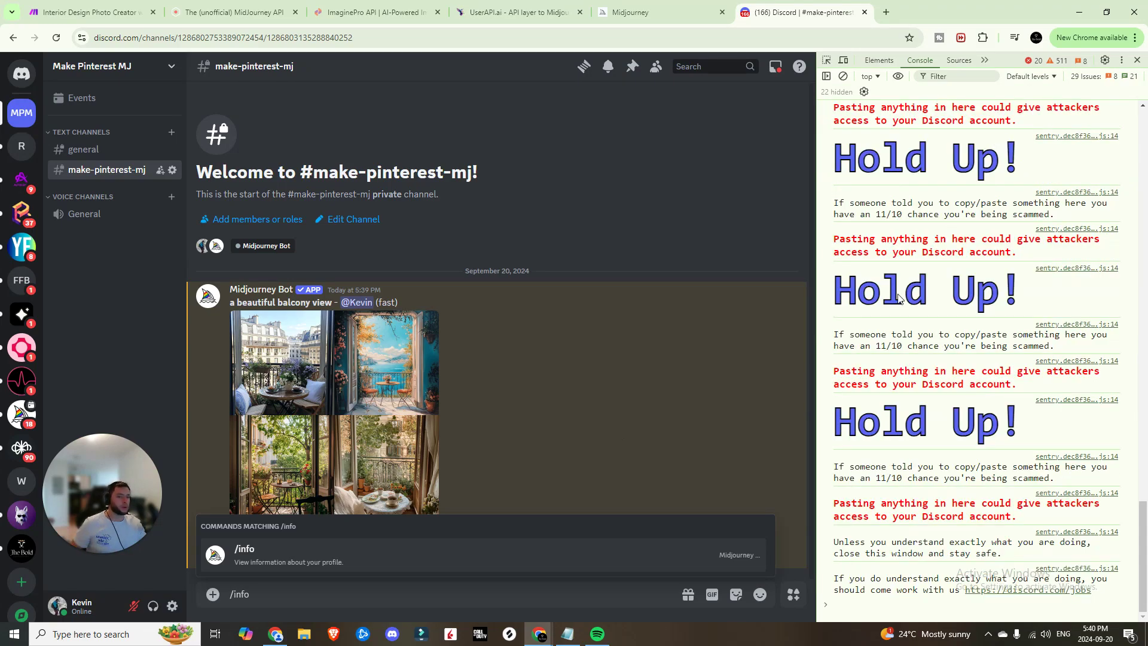
pyautogui.click(984, 61)
pyautogui.click(1005, 81)
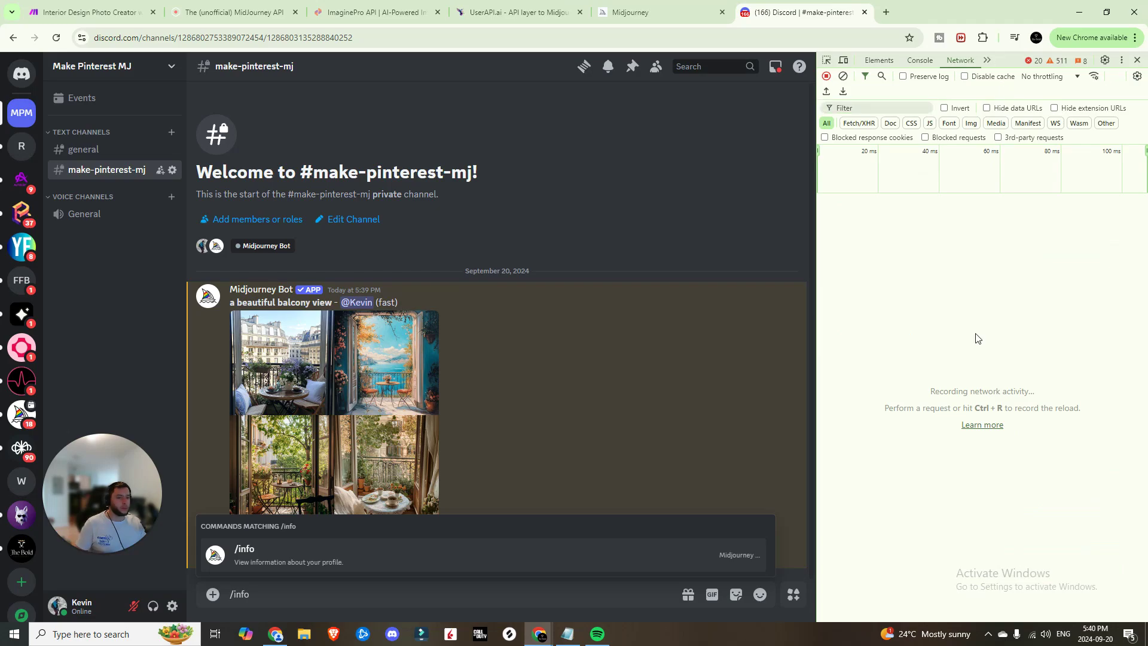
pyautogui.hotkey('ctrl', 'r')
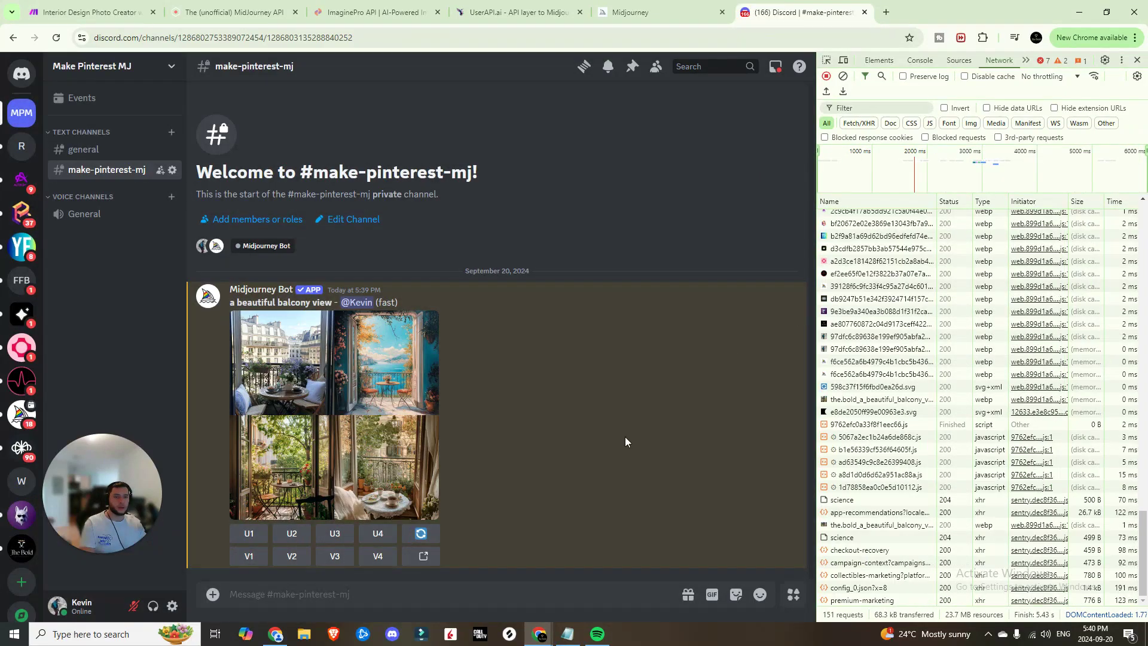
# Send /info, copy the interactions request's Authorization header to Notepad, and close DevTools.
pyautogui.write('/info')
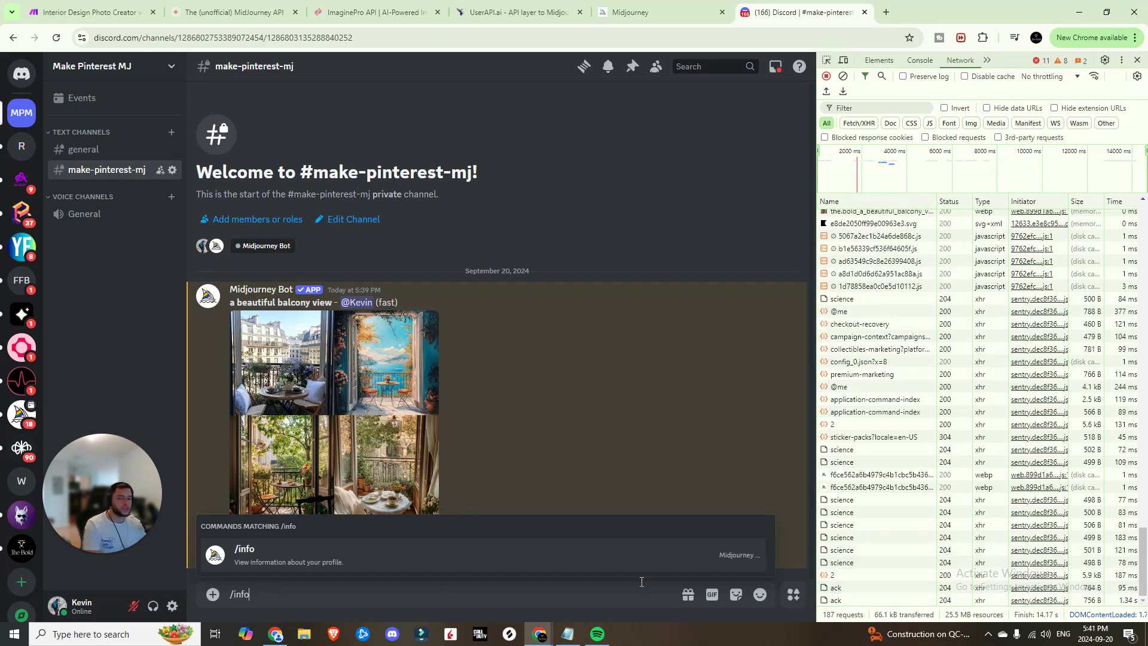
pyautogui.press('Return')
pyautogui.press('Return')
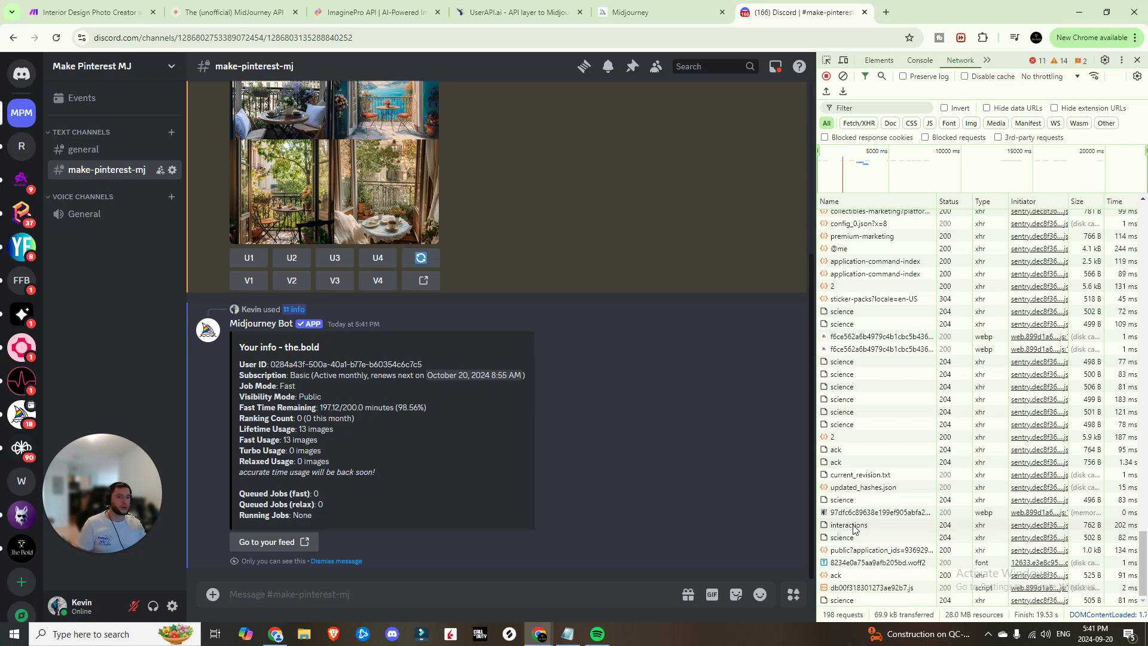
pyautogui.click(854, 527)
pyautogui.hotkey('alt', 'Tab')
pyautogui.scroll(-3, 964, 328)
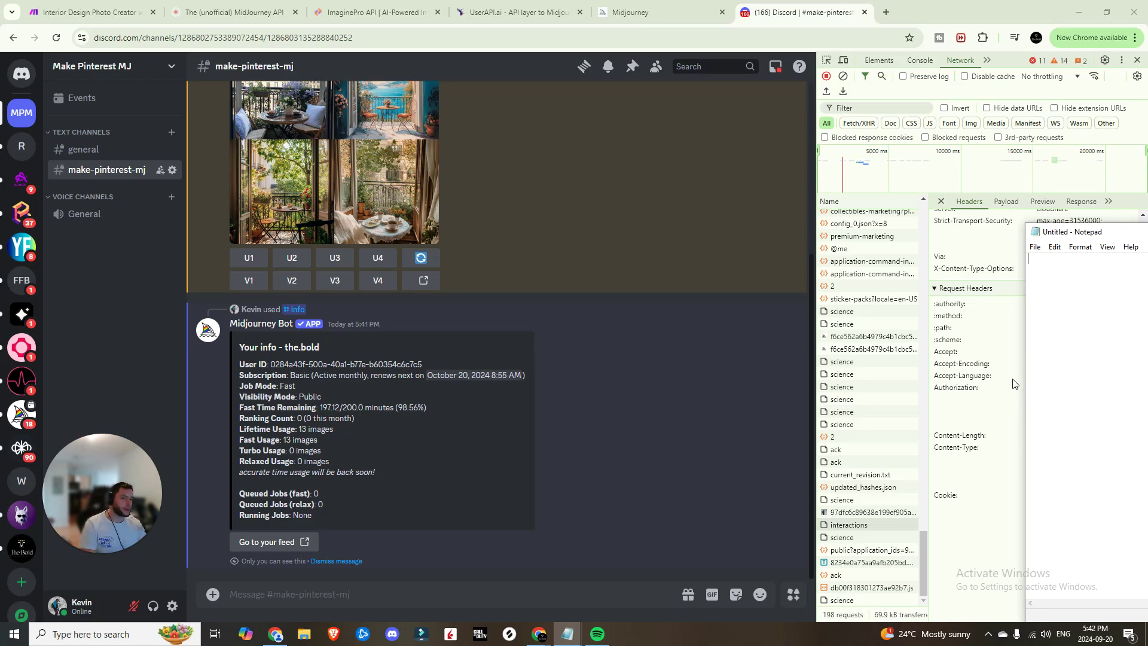
pyautogui.click(413, 468)
pyautogui.press('F12')
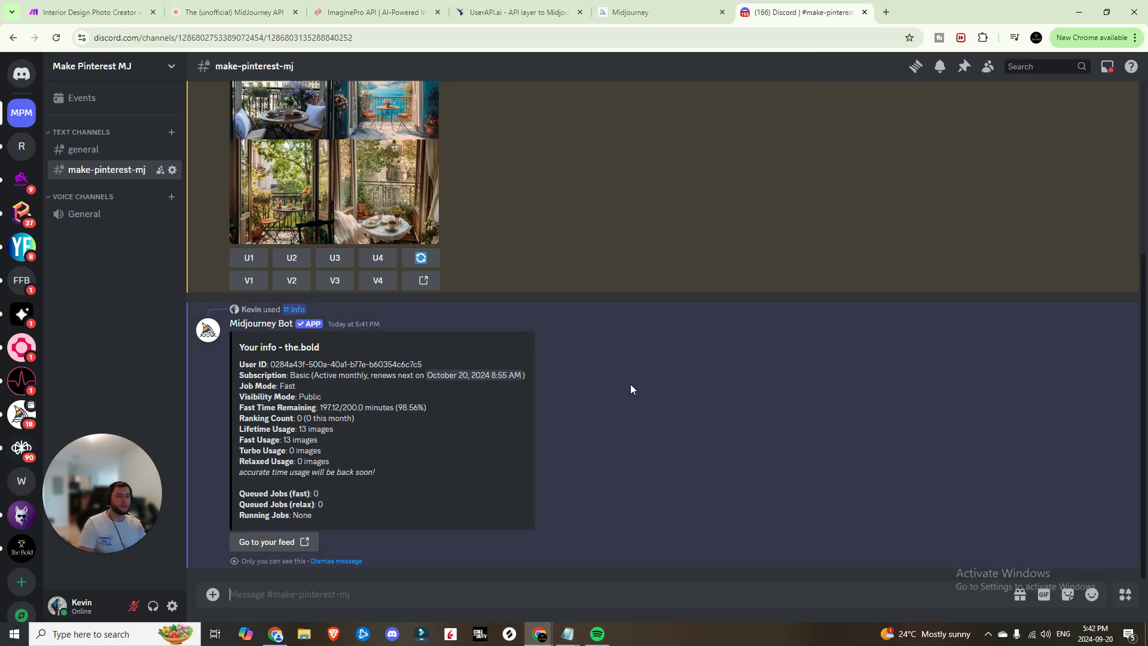
# Copy the User ID from Midjourney's info reply into Notepad, then return to UserAPI.ai pricing.
pyautogui.moveTo(435, 363); pyautogui.dragTo(274, 362)
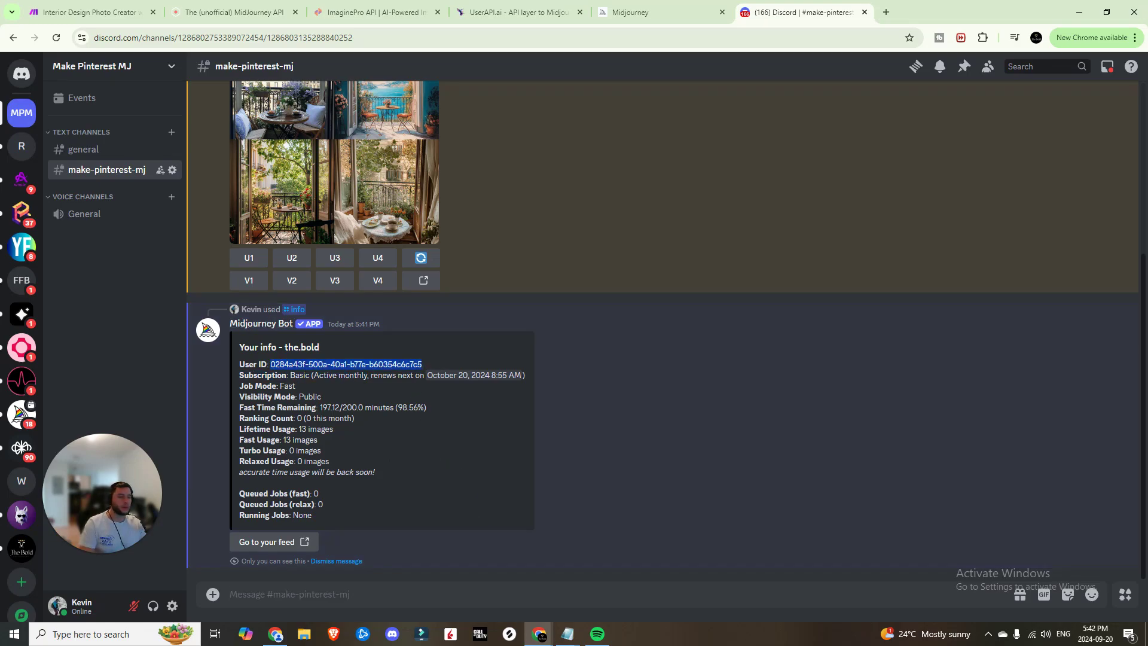
pyautogui.hotkey('alt', 'Tab')
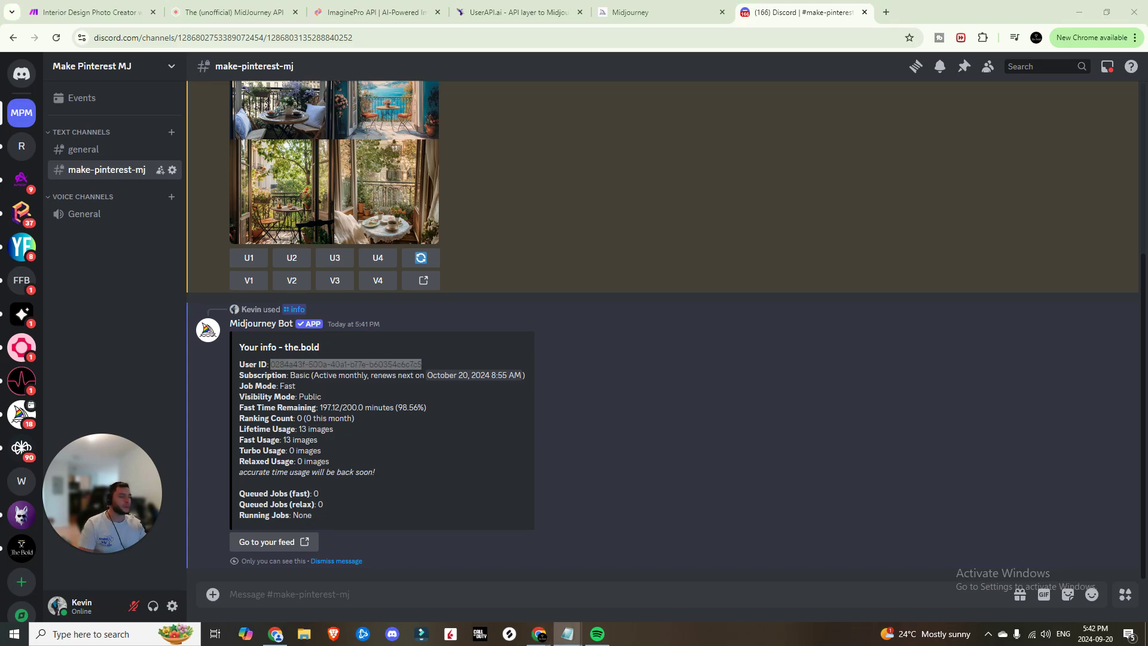
pyautogui.hotkey('alt', 'Tab')
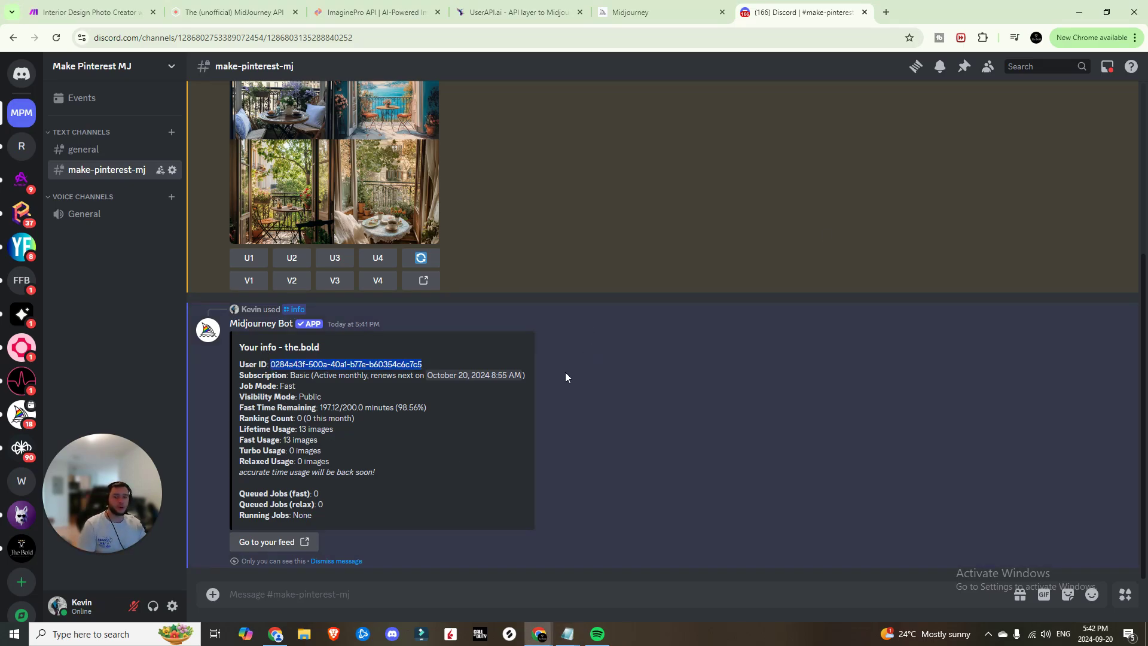
pyautogui.click(565, 372)
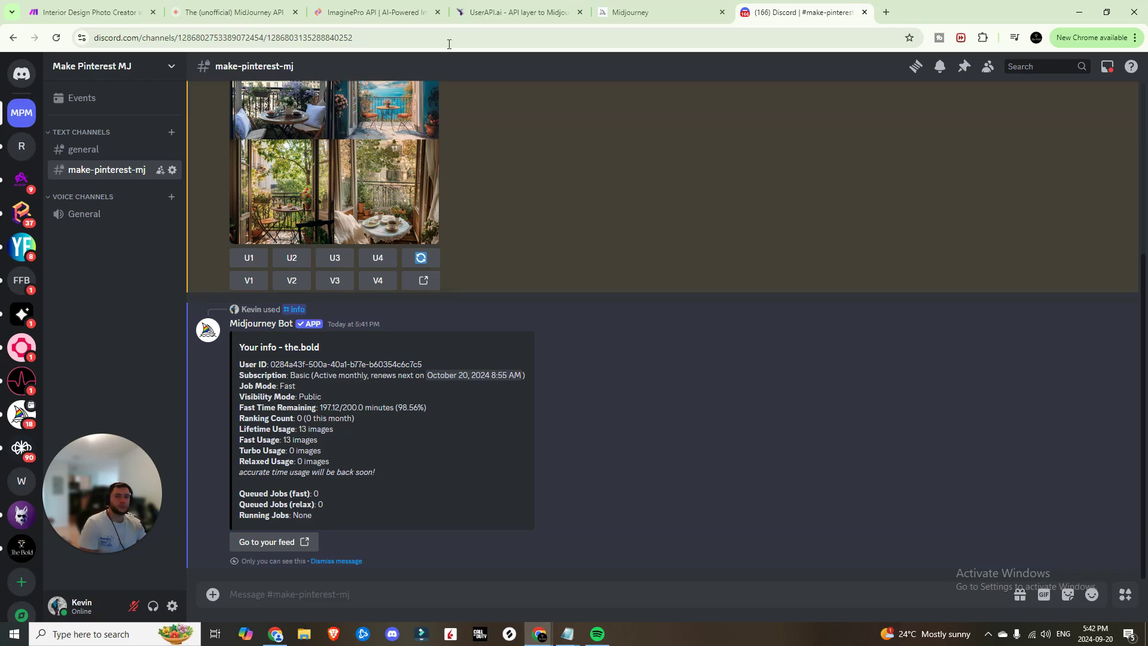
pyautogui.click(546, 6)
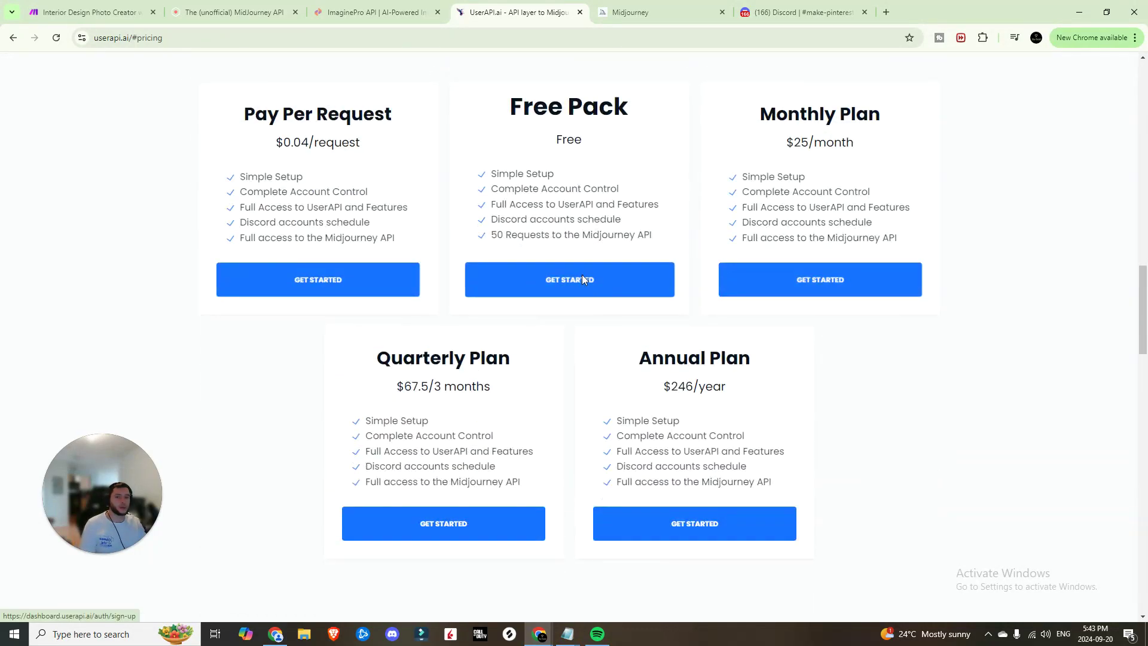
# Sign up for UserAPI.ai's Free Pack and add the Discord account on the free 50-request plan.
pyautogui.click(583, 280)
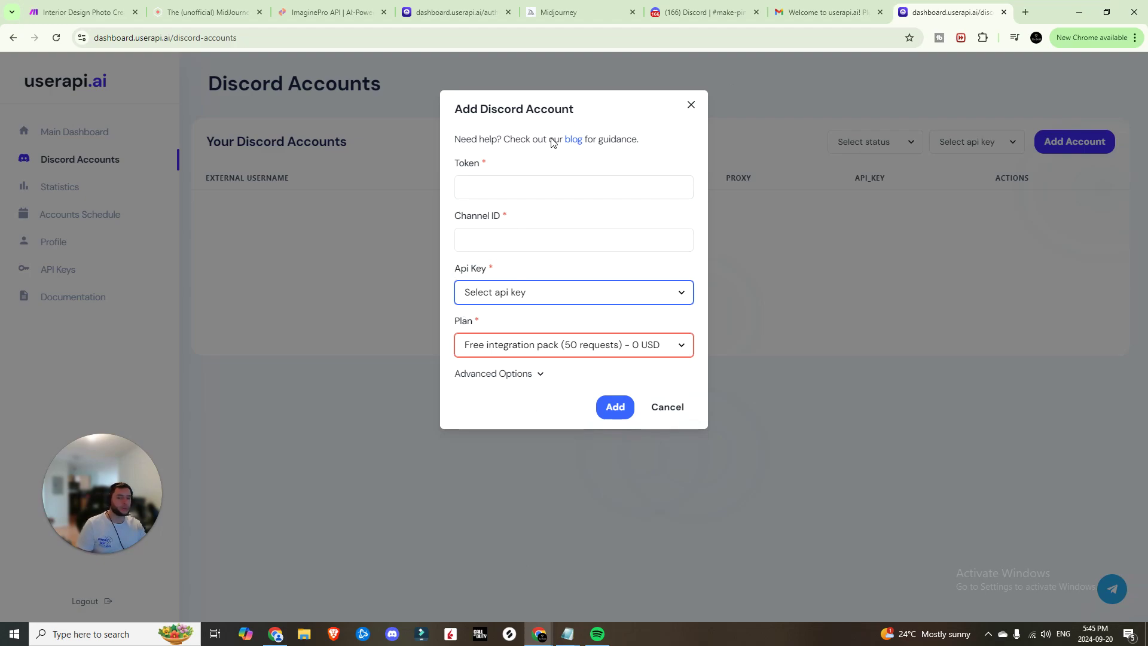
pyautogui.click(614, 345)
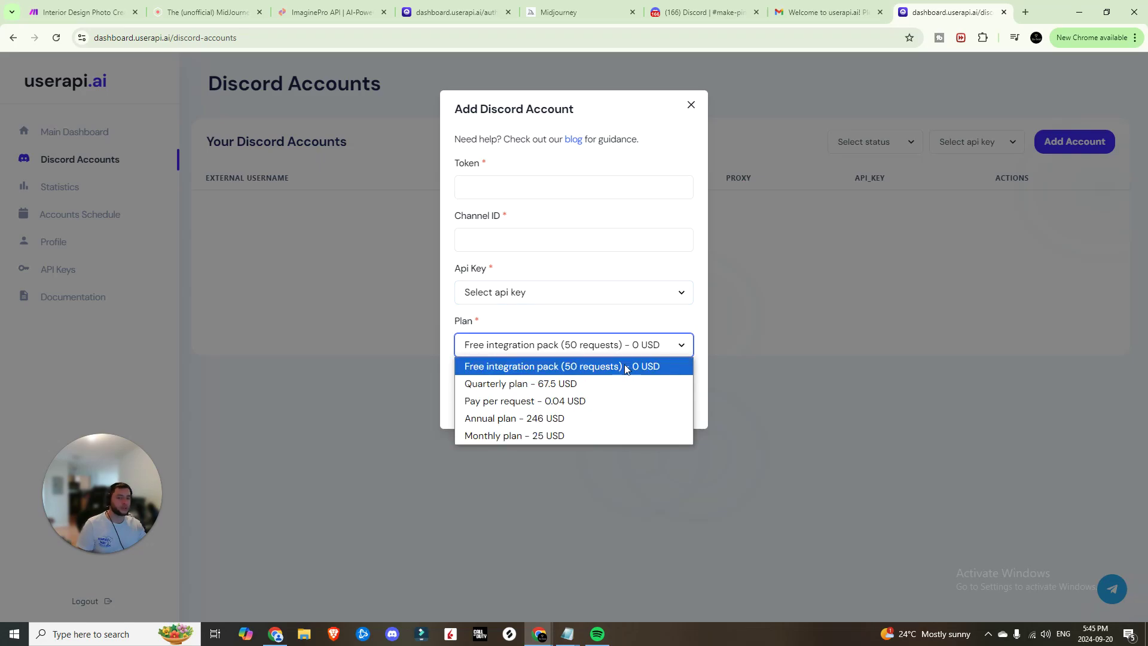
pyautogui.click(626, 367)
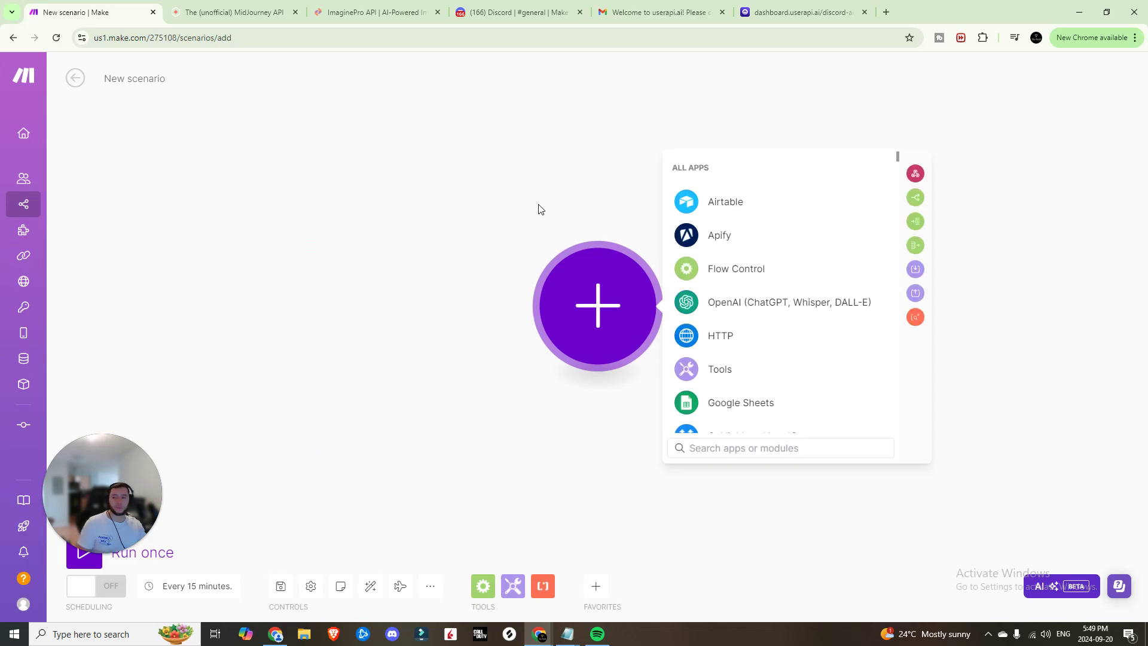
# Add a Google Sheets Search Rows module as the first step, keeping the My Drive search method.
pyautogui.click(741, 403)
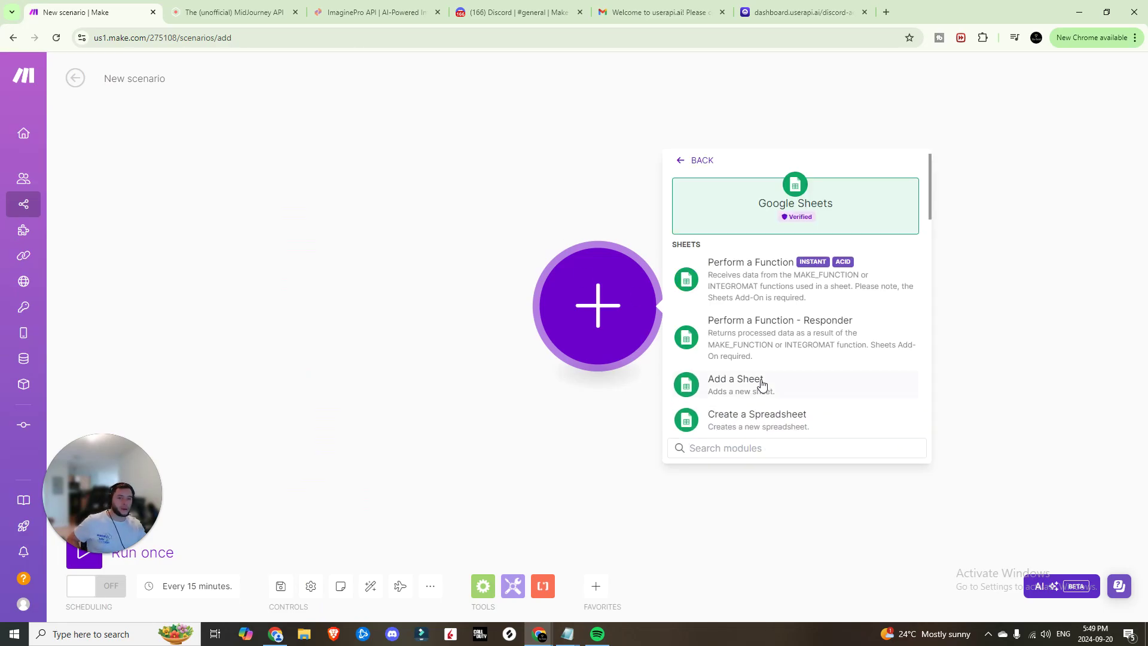
pyautogui.write('s')
pyautogui.write('earch')
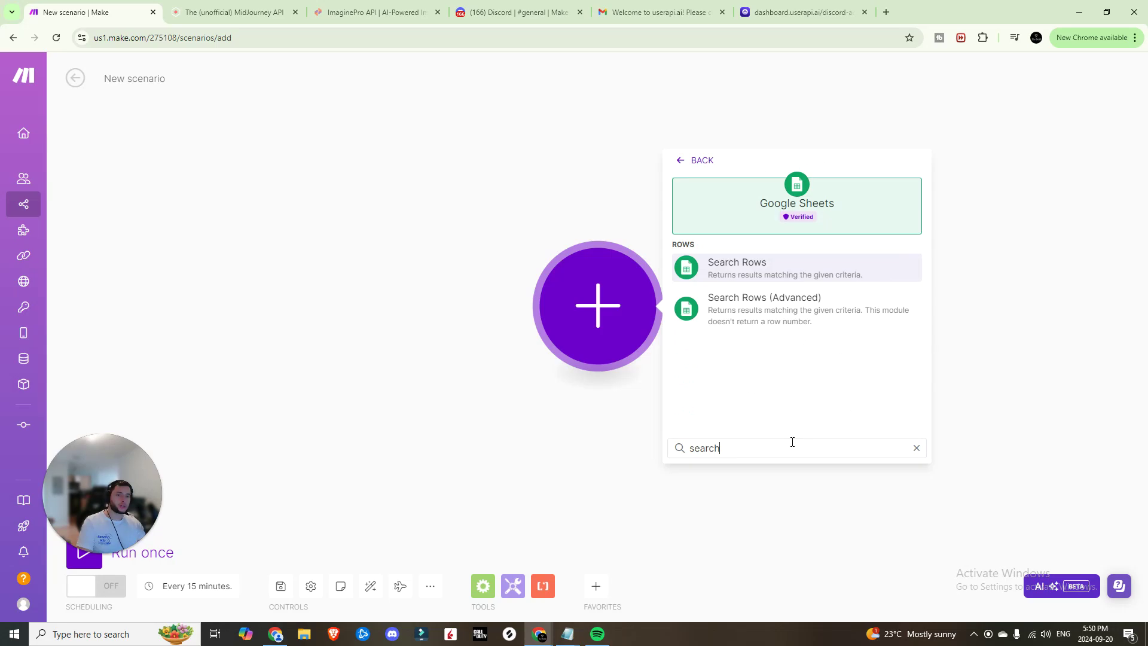
pyautogui.click(751, 276)
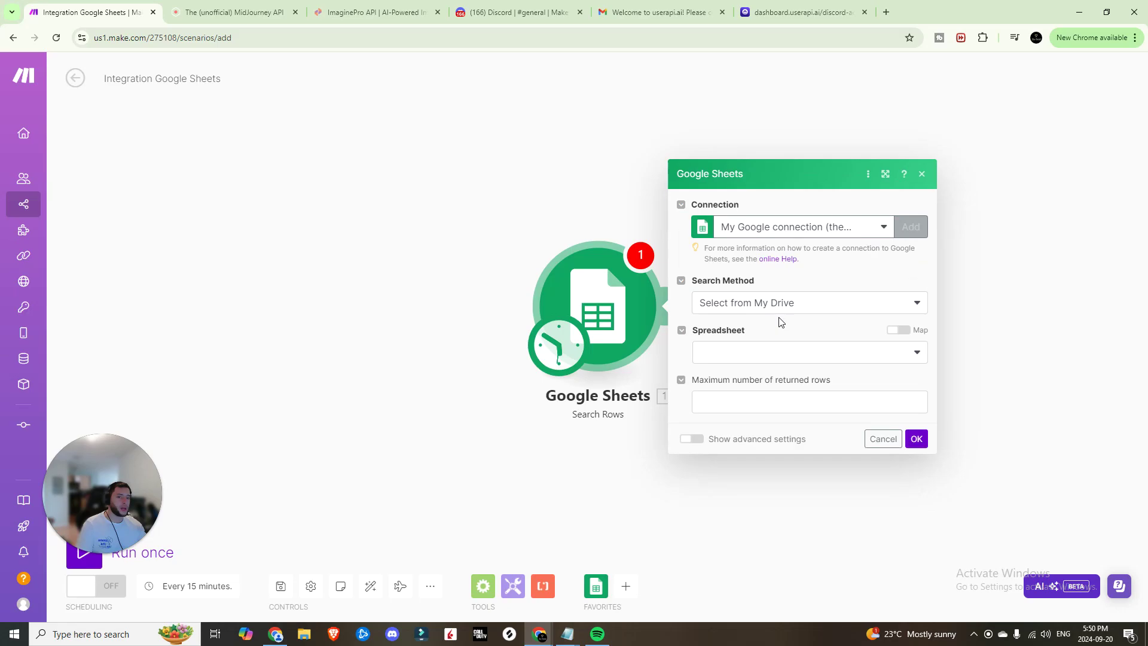
pyautogui.click(797, 309)
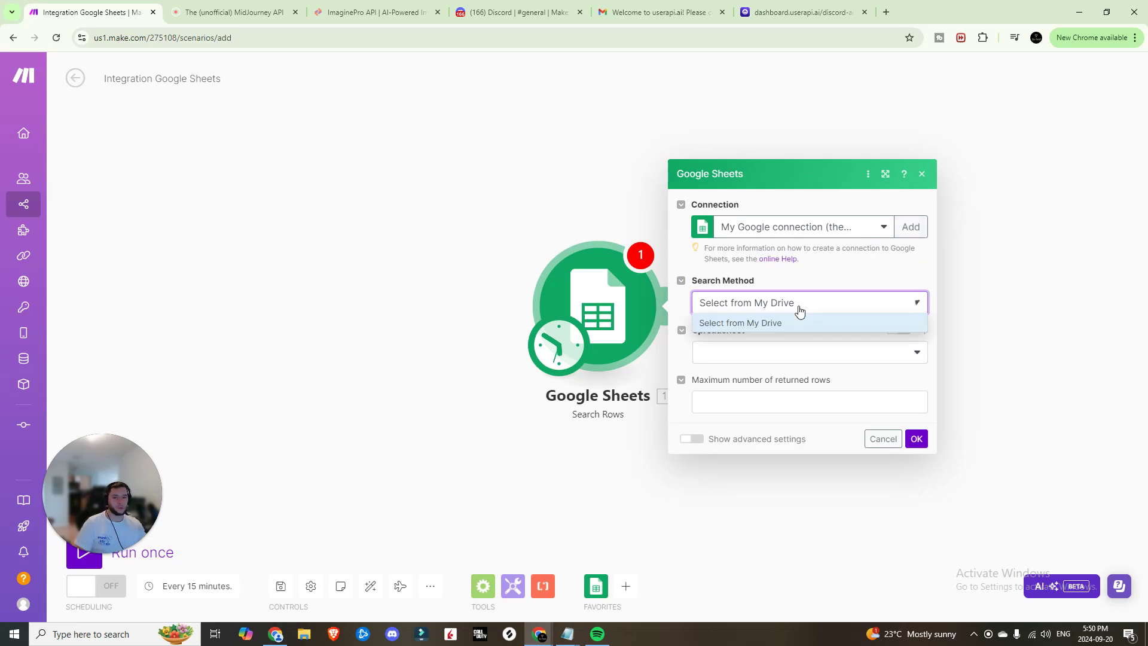
pyautogui.click(797, 310)
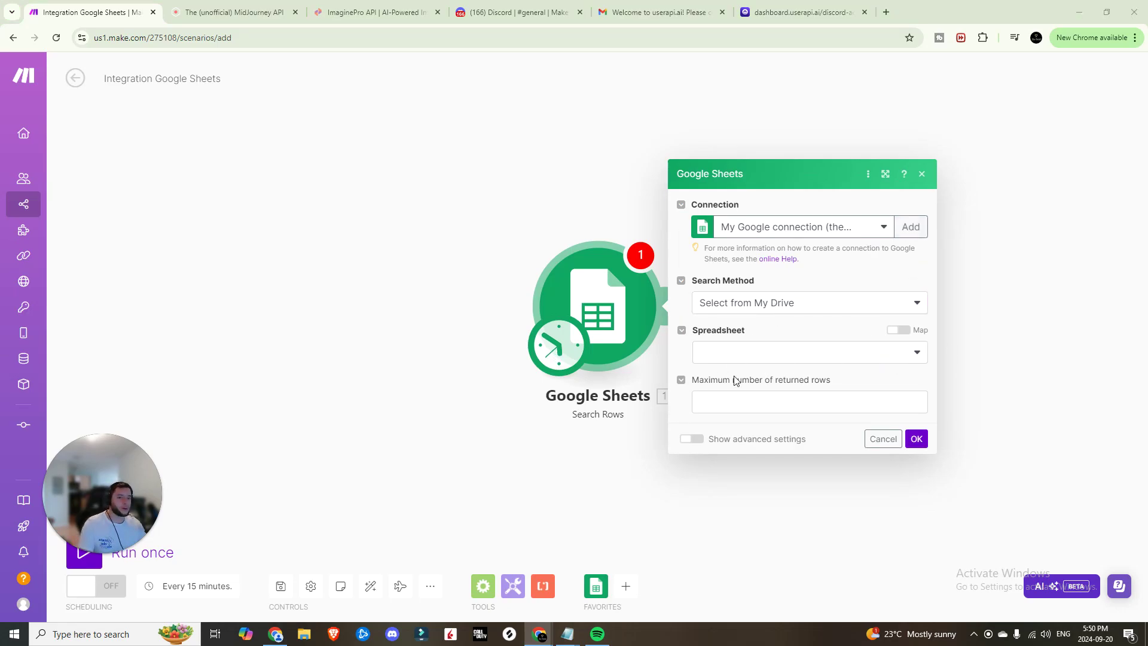
pyautogui.click(848, 90)
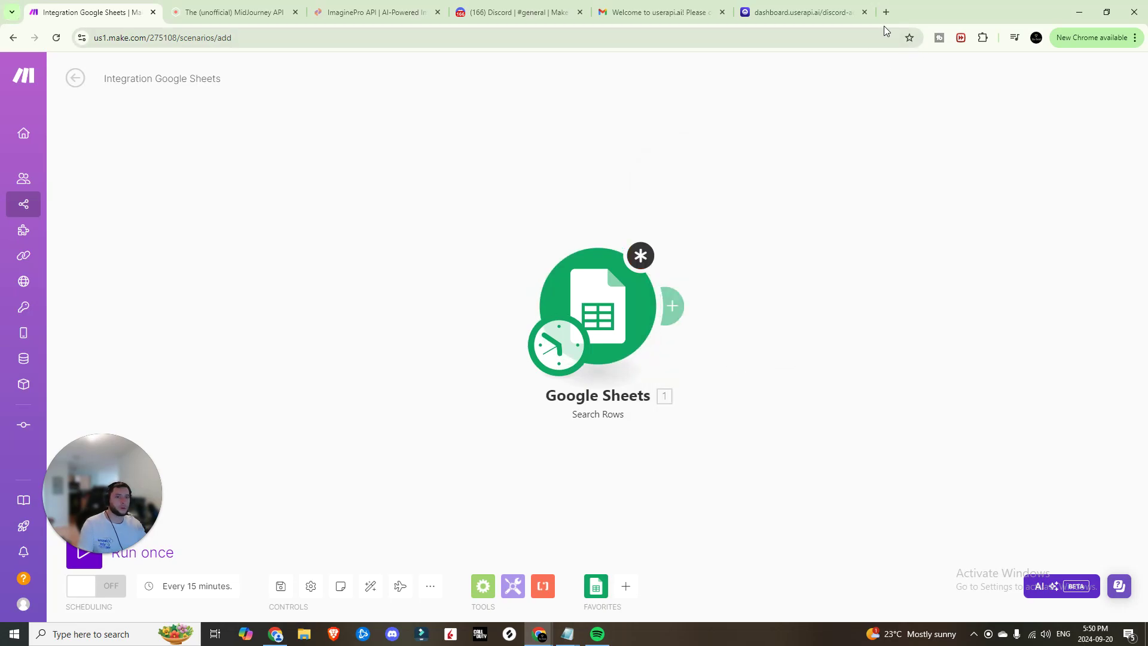
# Create a spreadsheet named Listicle Ideas with headers ID, Image Prompt and Status.
pyautogui.click(886, 13)
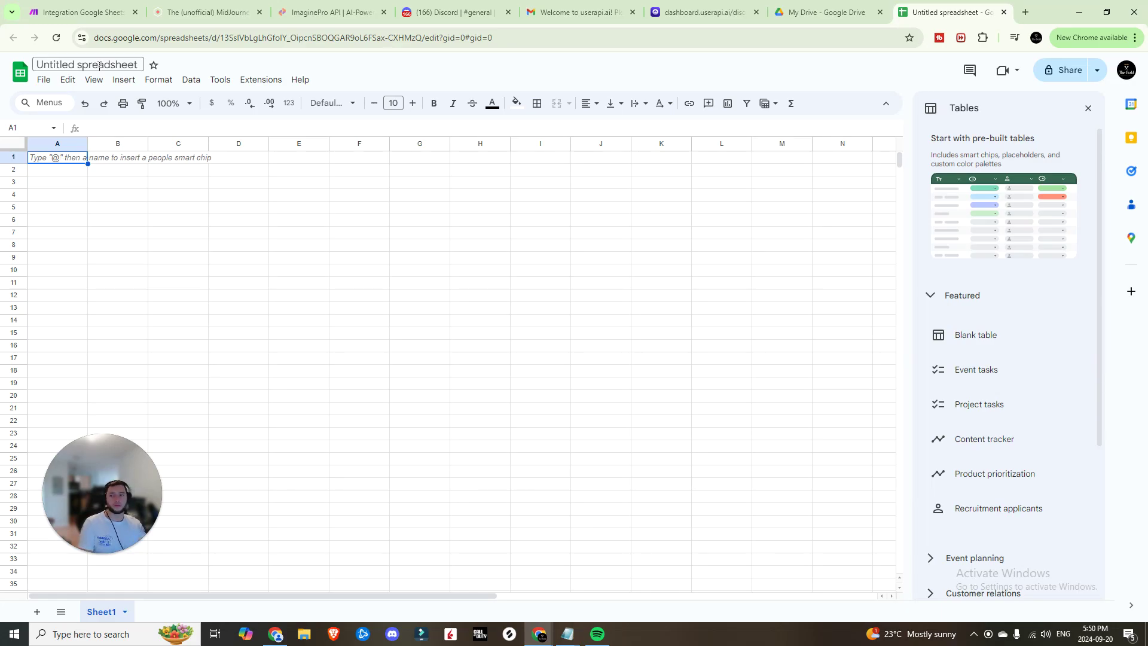
pyautogui.click(99, 65)
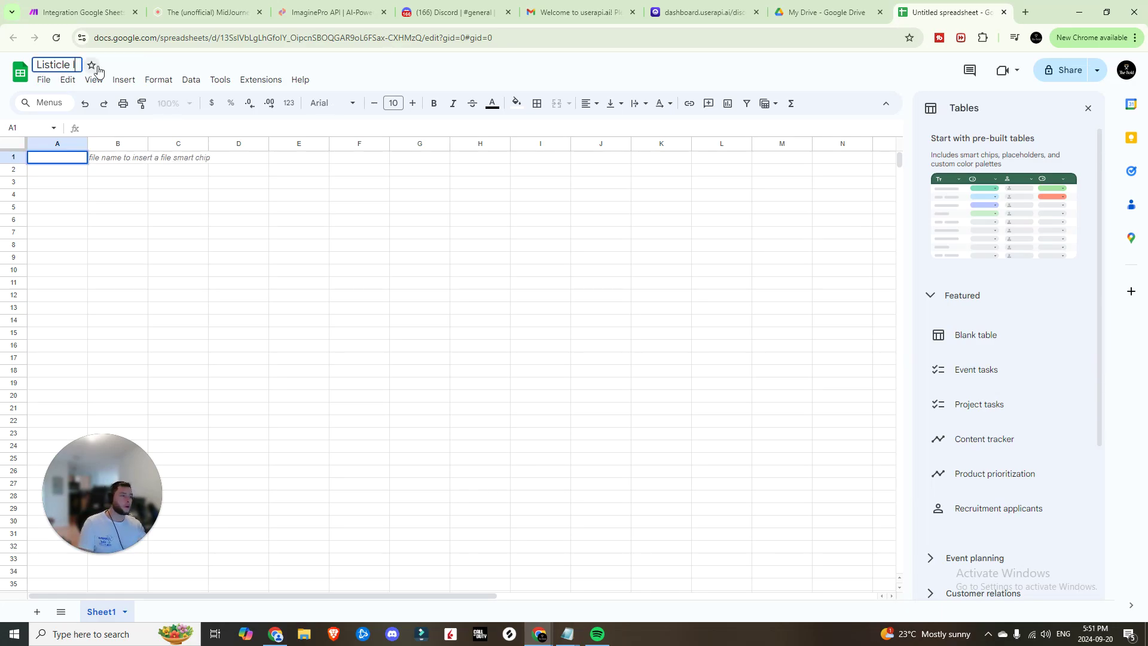
pyautogui.write('Listicle Ideas')
pyautogui.click(70, 161)
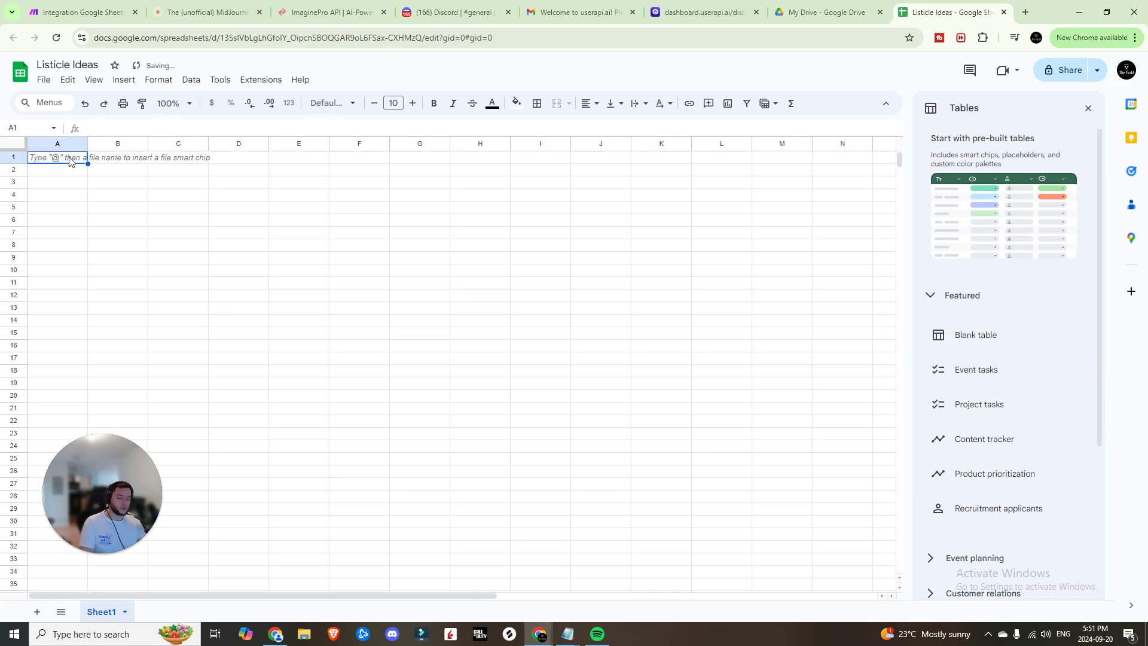
pyautogui.write('ID')
pyautogui.press('Tab')
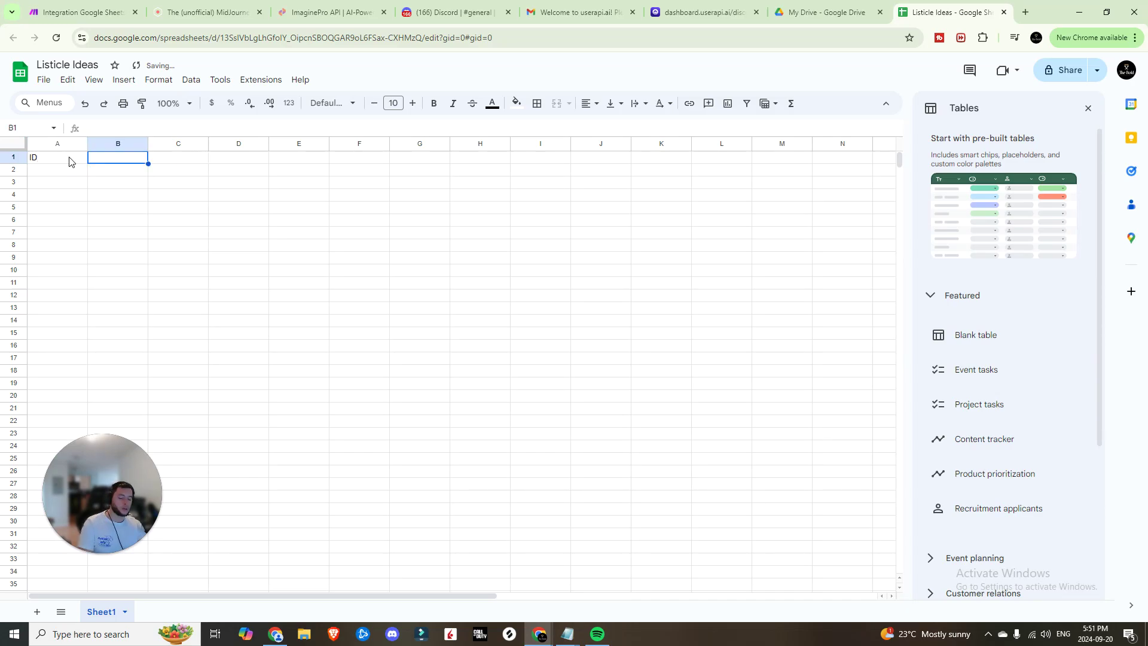
pyautogui.write('Image Prompt')
pyautogui.press('Tab')
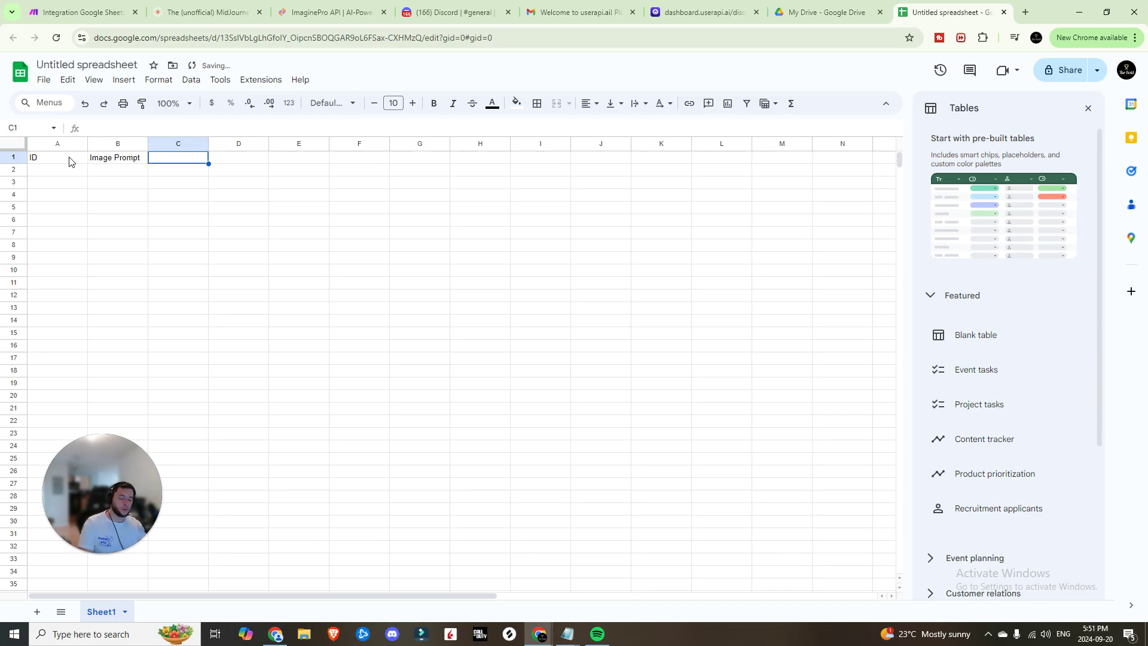
pyautogui.write('Status')
pyautogui.press('Tab')
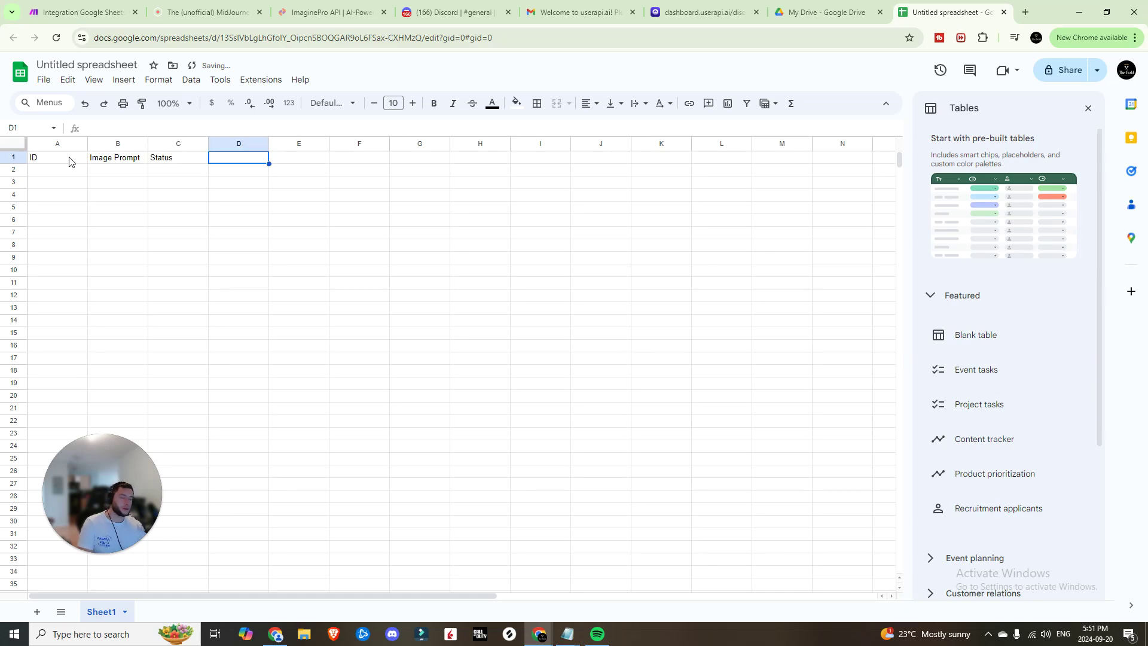
# Enter IDs 1–7 in column A and fill Status C2:C8 with Not Posted.
pyautogui.press('Return')
pyautogui.press('Left')
pyautogui.write('1 2 3 4 5 6 7')
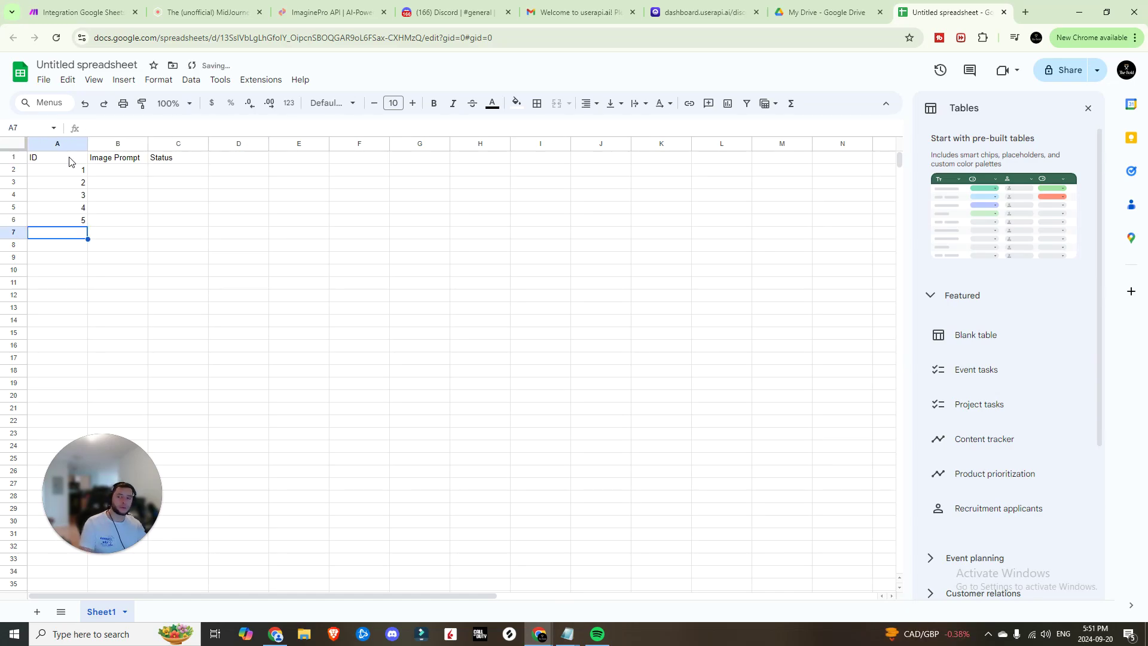
pyautogui.press('Tab')
pyautogui.press('Up')
pyautogui.press('Up')
pyautogui.press('Up')
pyautogui.press('Up')
pyautogui.press('Up')
pyautogui.press('Up')
pyautogui.press('Right')
pyautogui.write('N')
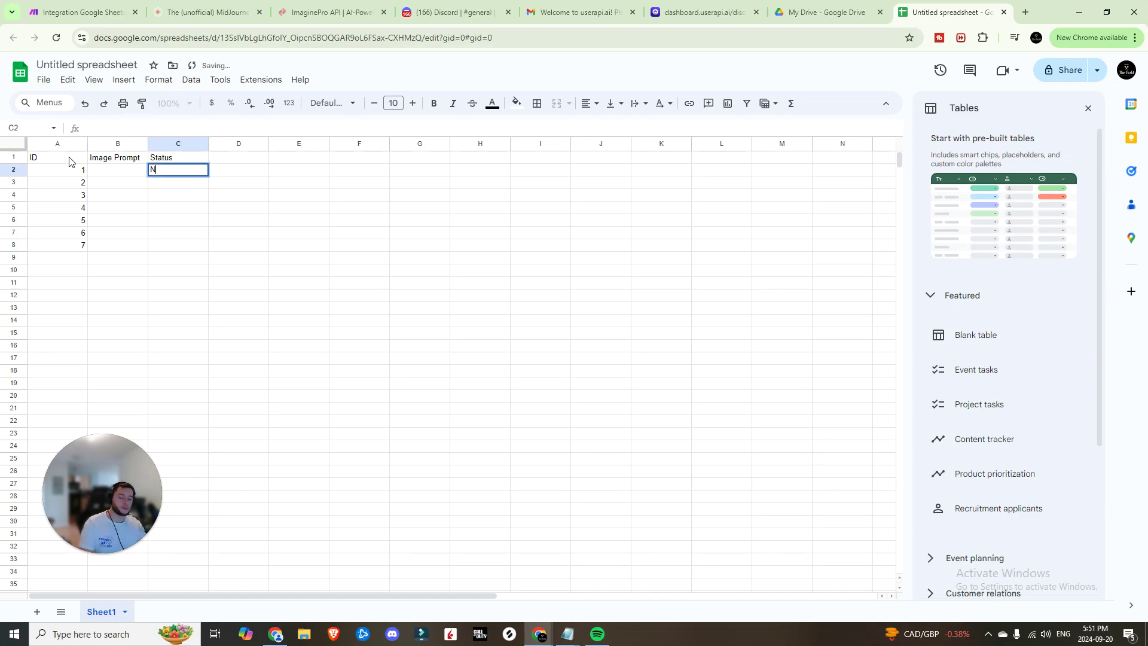
pyautogui.write('ot Posted')
pyautogui.press('Return')
pyautogui.hotkey('ctrl', 'Return')
pyautogui.press('Up')
pyautogui.press('Left')
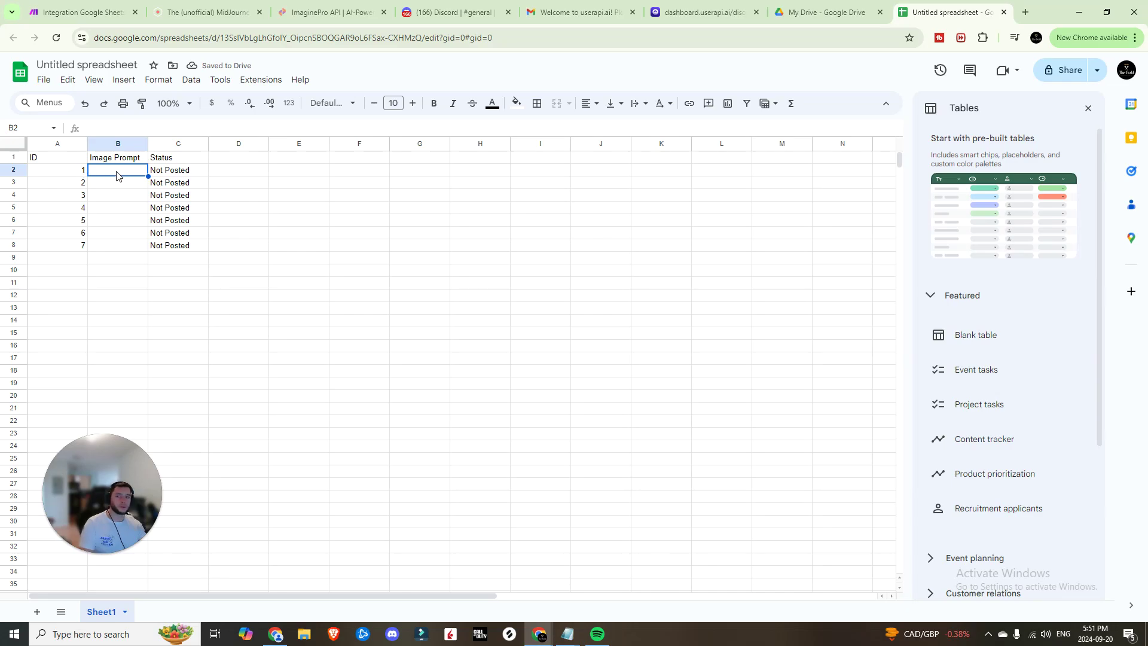
# Enter 'A modern office setup' as the first image prompt in B2.
pyautogui.write('A')
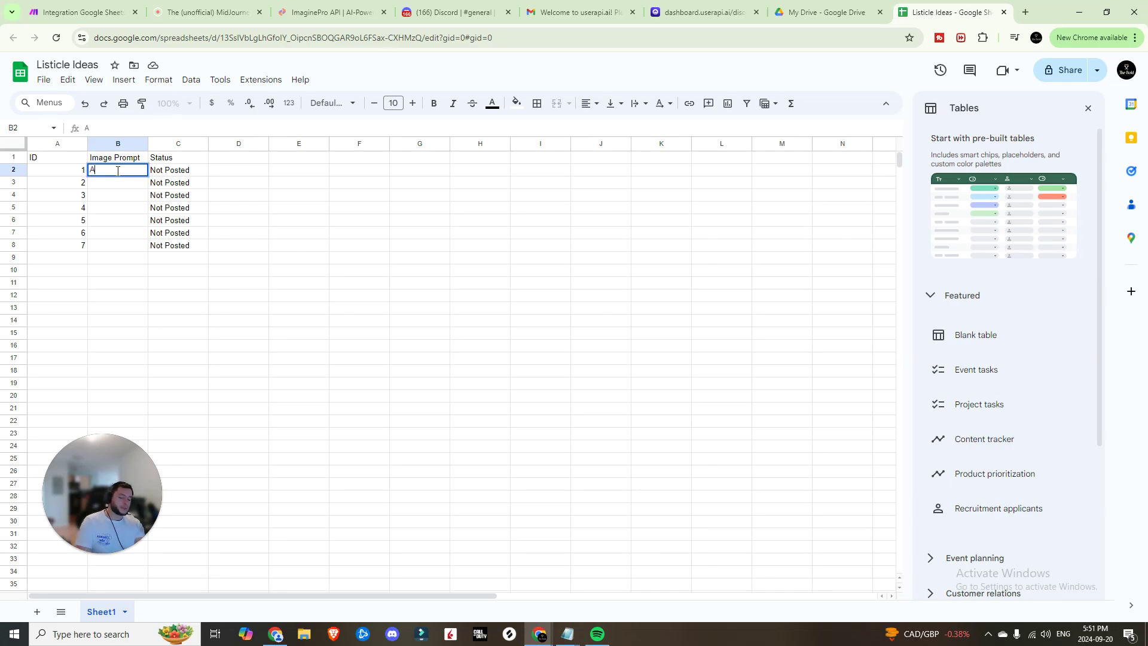
pyautogui.write(' beaut')
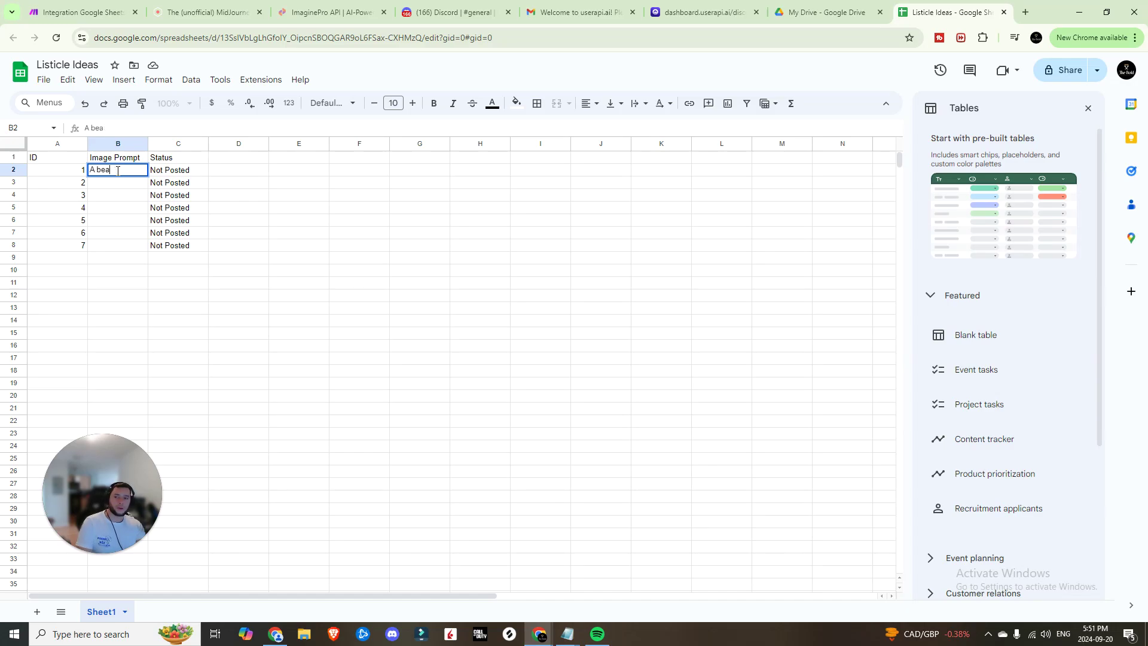
pyautogui.press('BackSpace')
pyautogui.press('BackSpace')
pyautogui.press('BackSpace')
pyautogui.write('modern of')
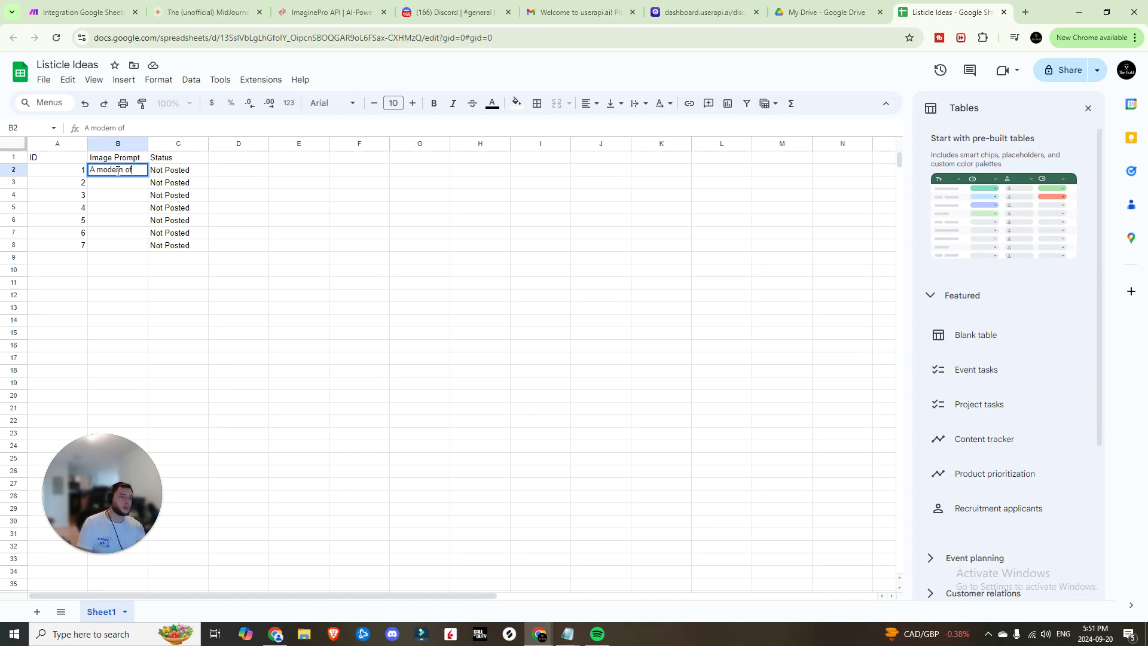
pyautogui.write('fice setup')
pyautogui.click(124, 171)
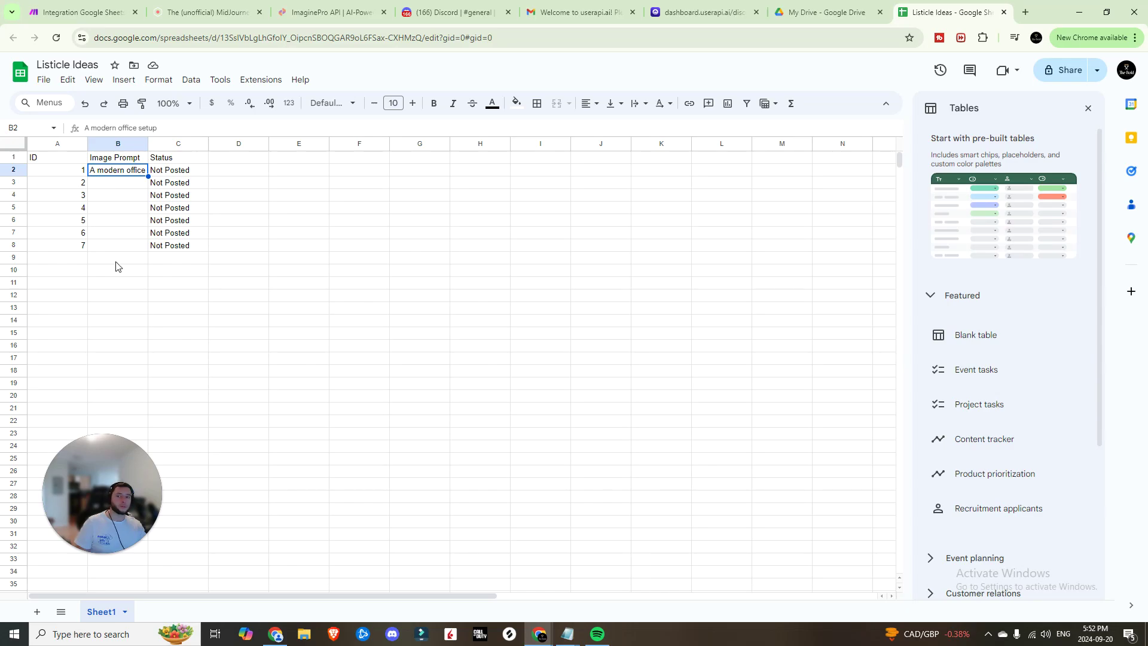
pyautogui.hotkey('ctrl', '1')
# Point Search Rows at the Listicle Ideas spreadsheet, Sheet1, column range A-Z.
pyautogui.click(561, 314)
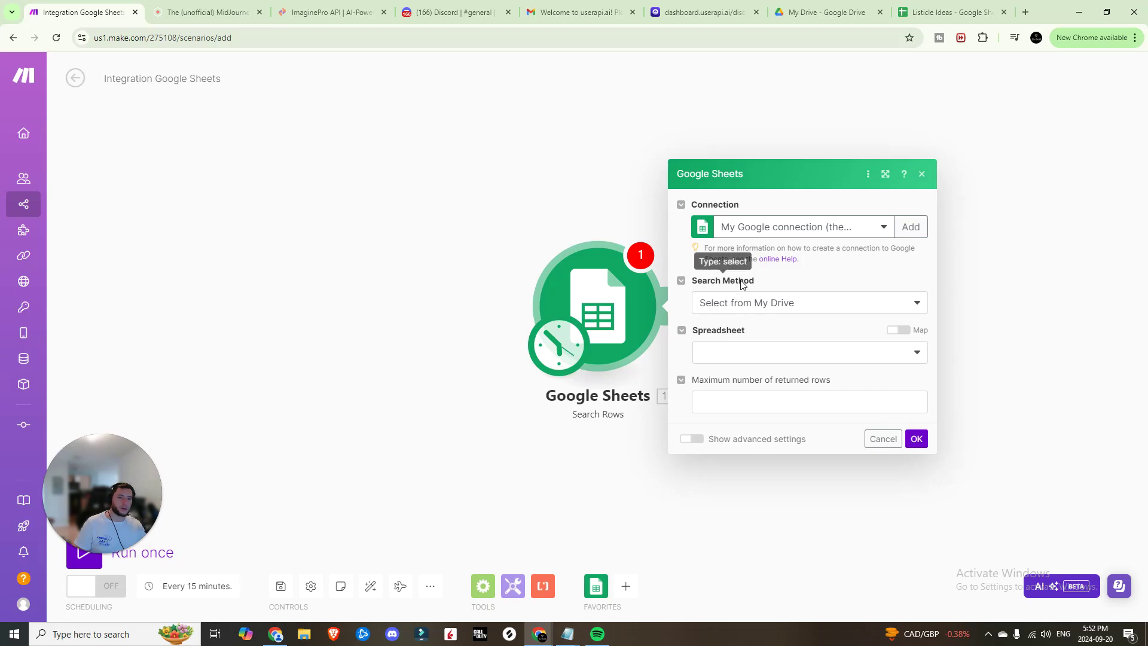
pyautogui.click(795, 354)
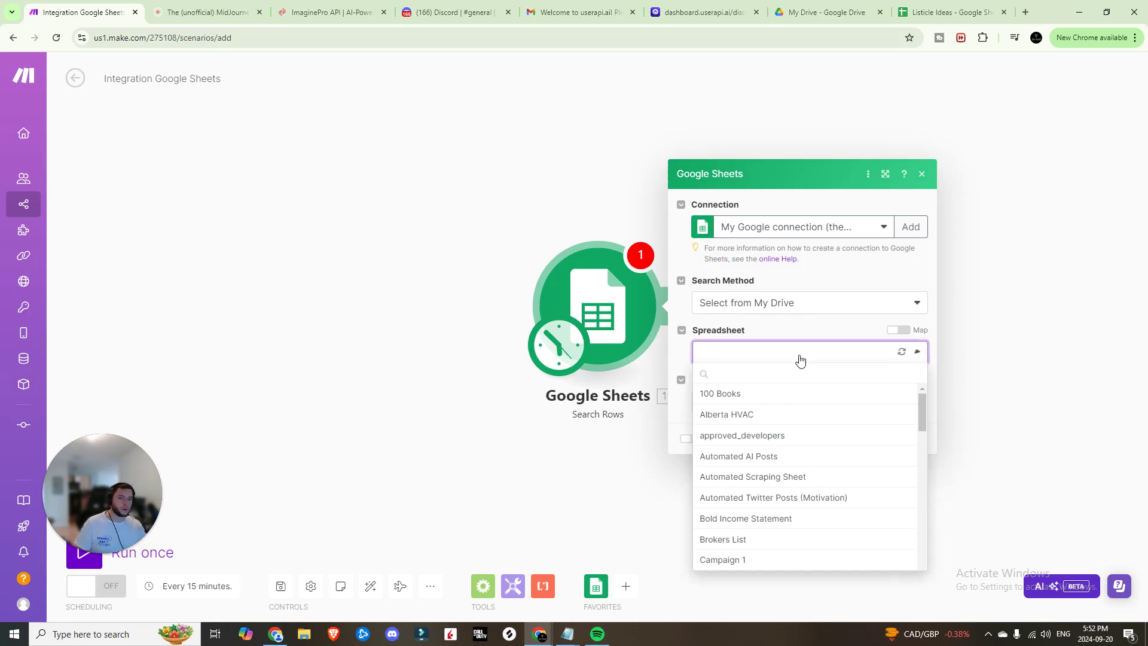
pyautogui.click(792, 402)
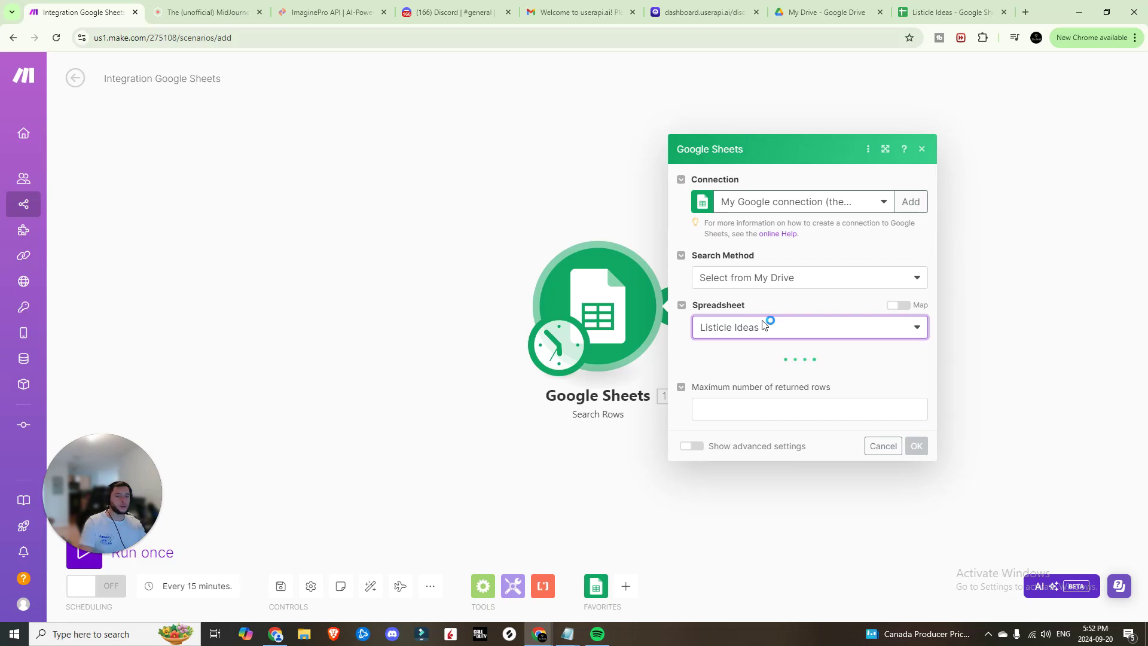
pyautogui.click(744, 399)
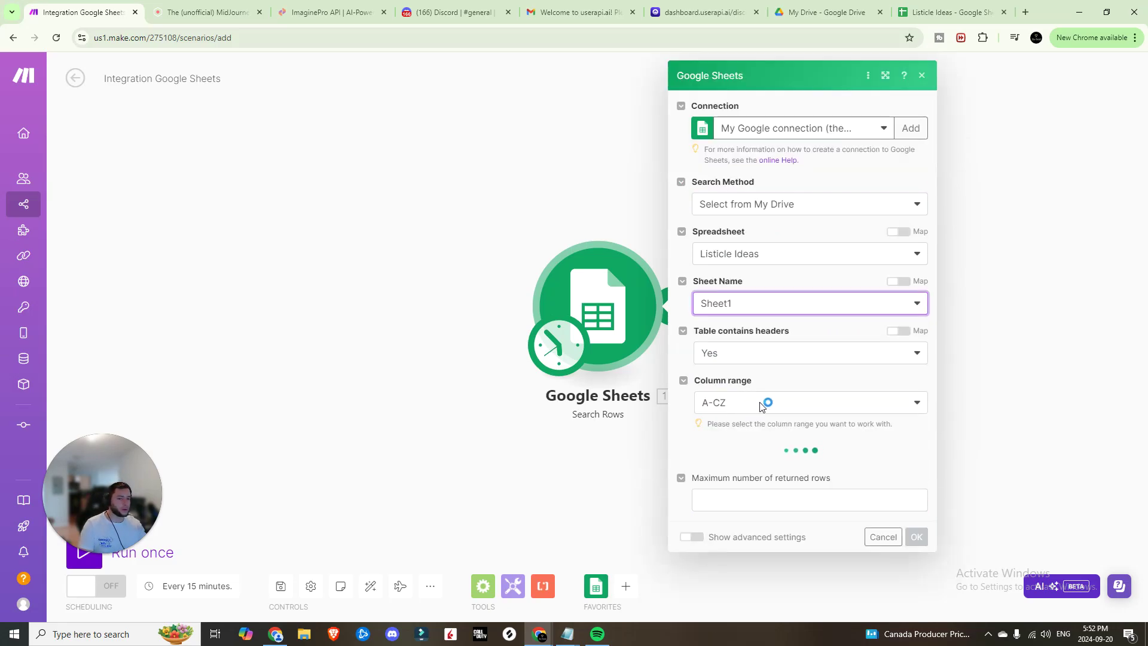
pyautogui.click(760, 403)
pyautogui.click(738, 426)
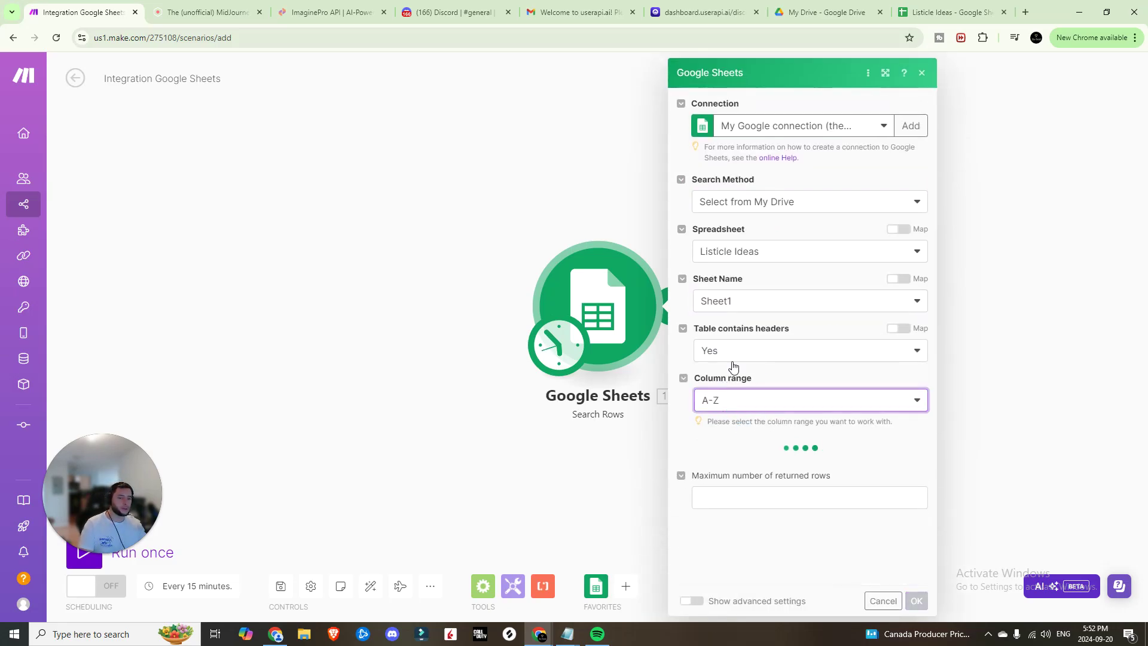
pyautogui.scroll(-2, 762, 389)
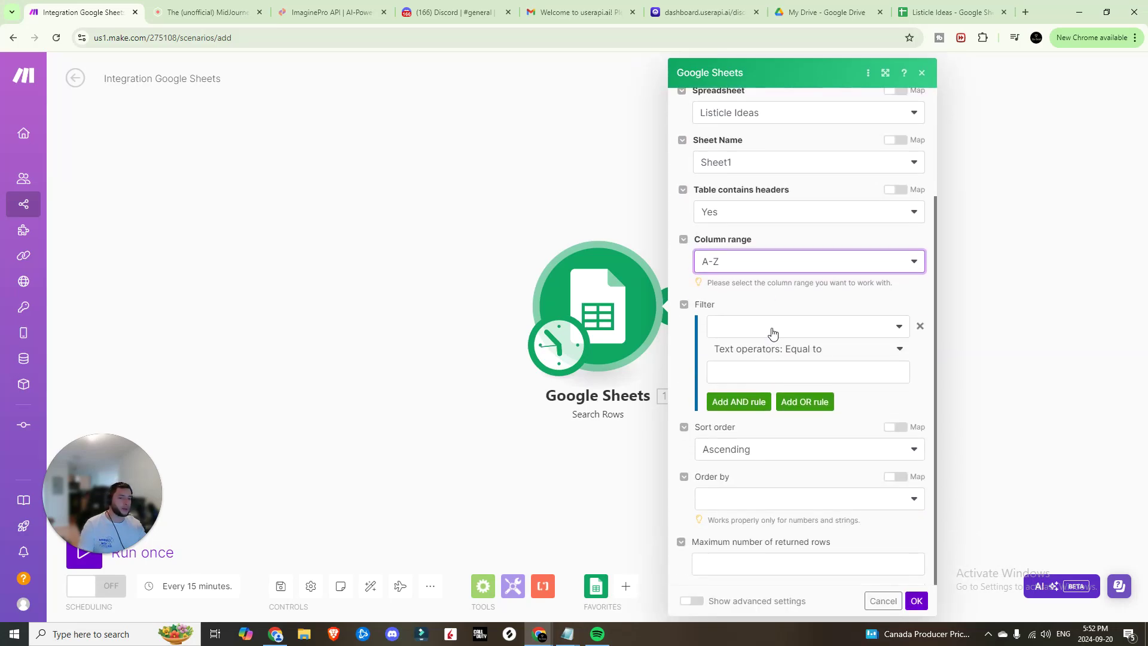
# Filter on Status (C) equal to Not Posted, order by ID (A) as Number, returning 1 row.
pyautogui.click(772, 333)
pyautogui.click(741, 386)
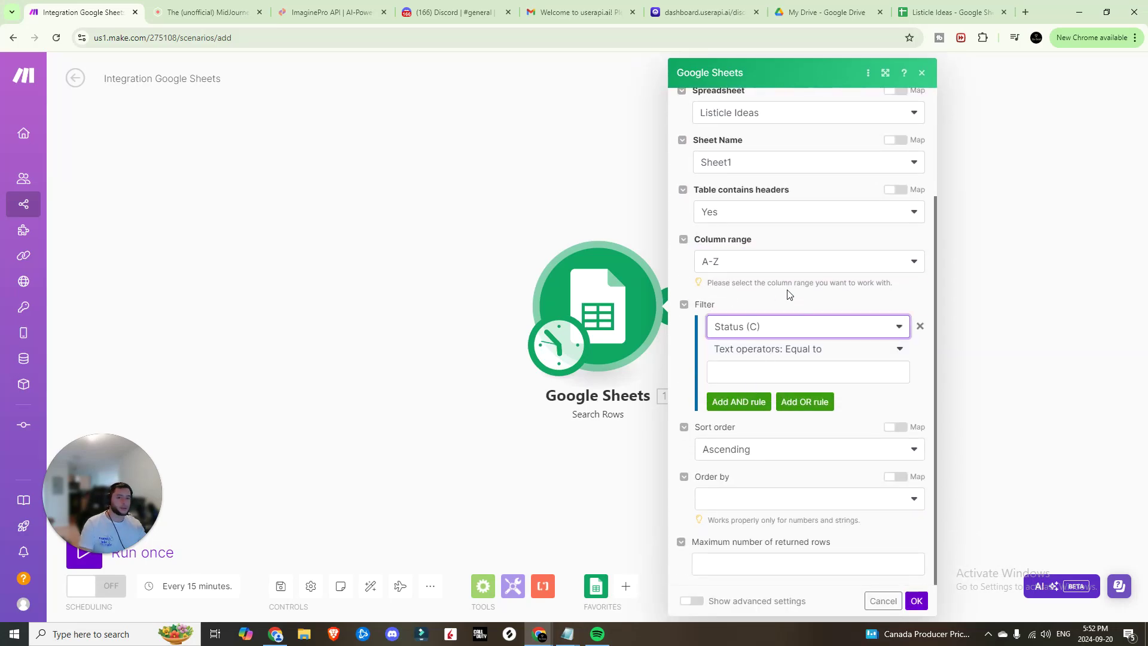
pyautogui.click(791, 371)
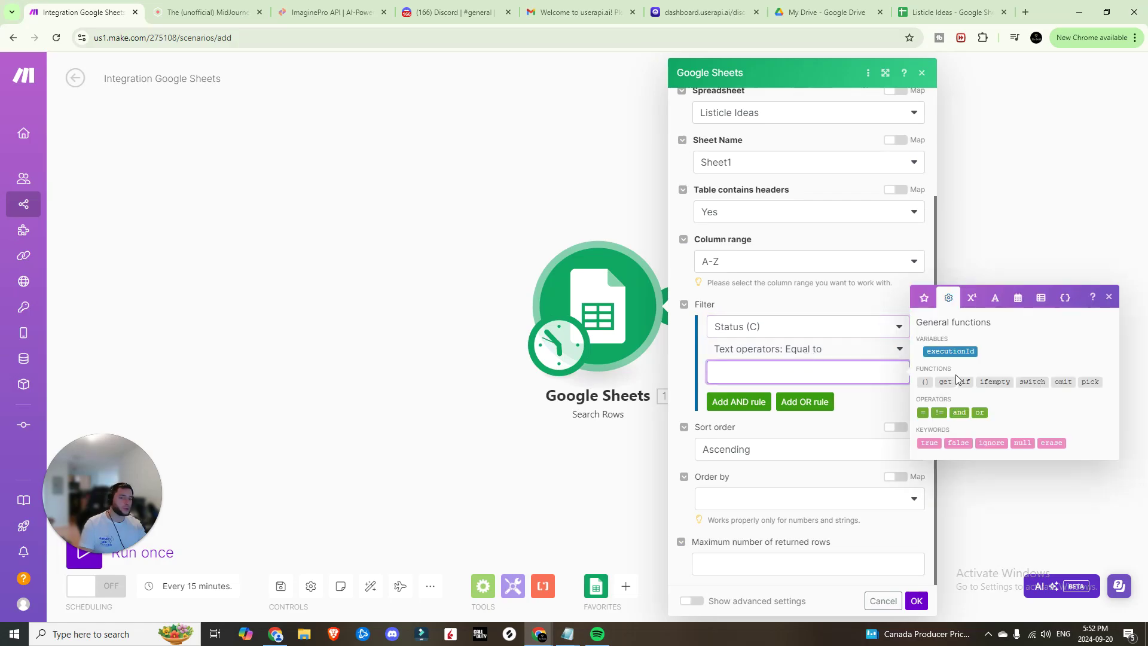
pyautogui.write('Not Posted')
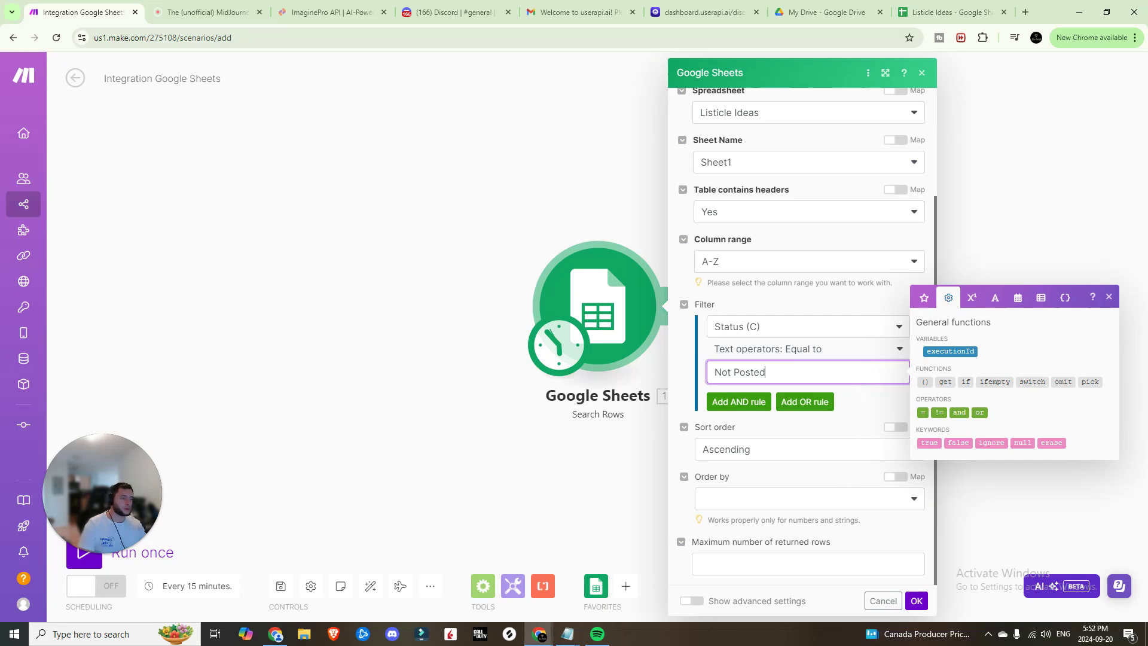
pyautogui.click(788, 501)
pyautogui.click(733, 515)
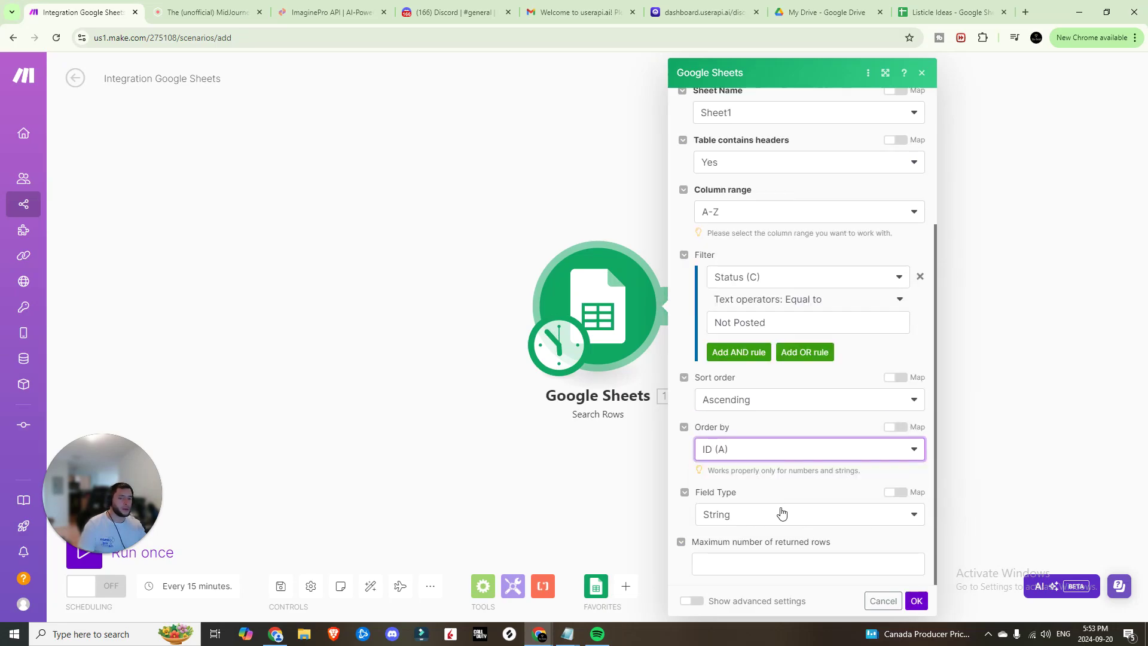
pyautogui.click(782, 512)
pyautogui.click(747, 554)
pyautogui.click(757, 563)
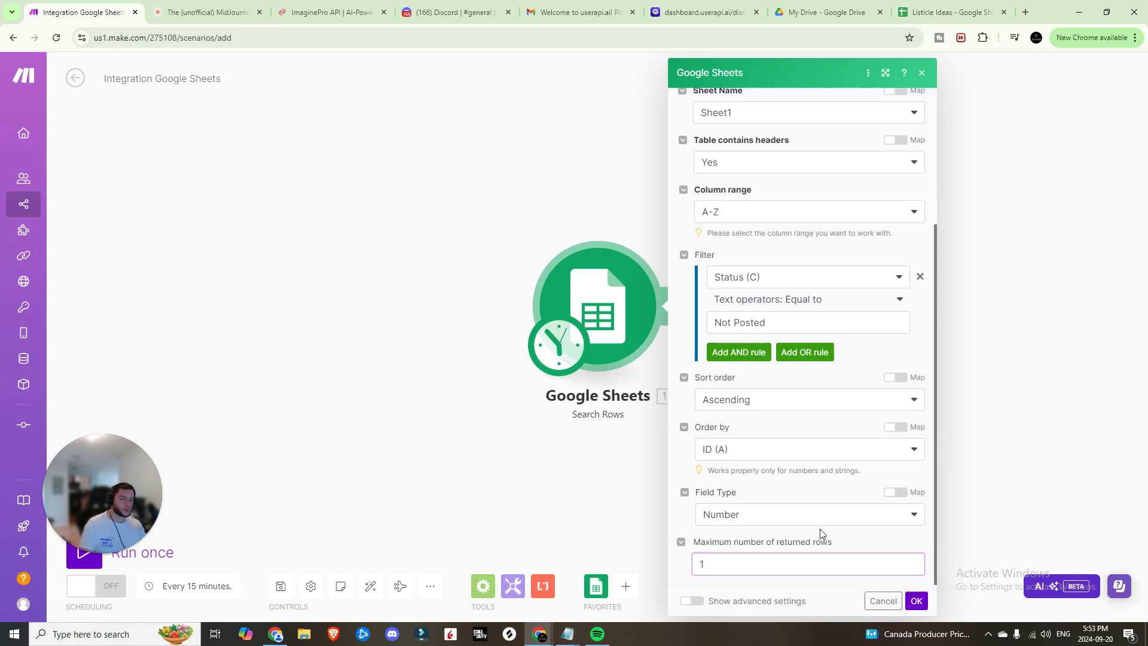
pyautogui.click(649, 258)
# Try a decimal number format on the ID column, undo it, and return to Make.
pyautogui.click(951, 17)
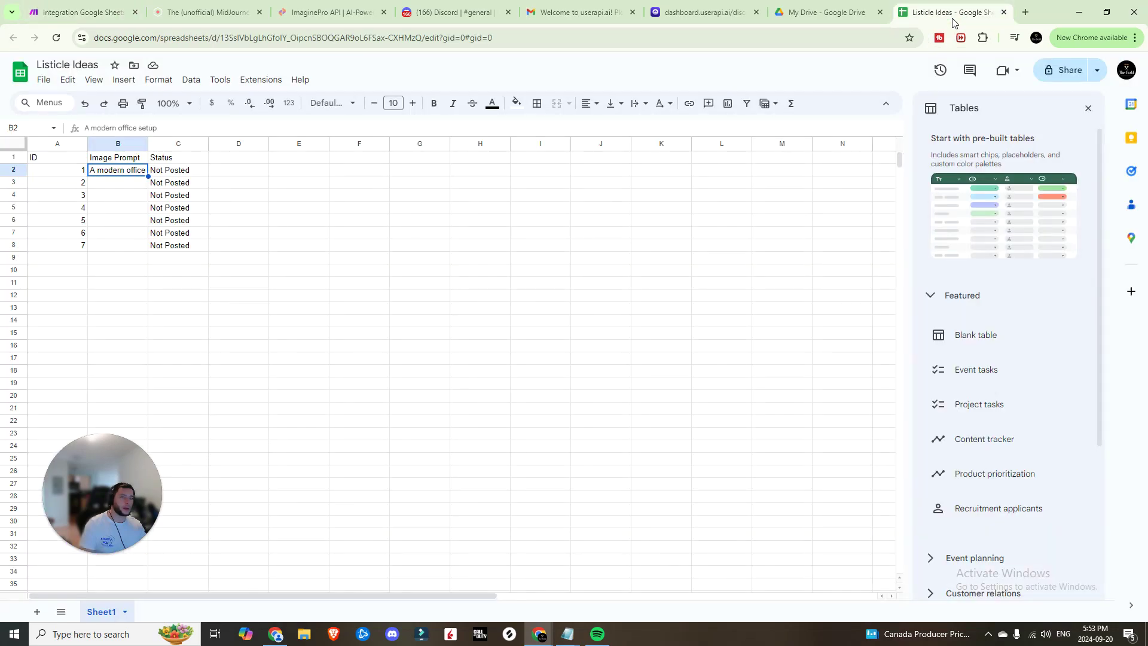
pyautogui.click(1087, 108)
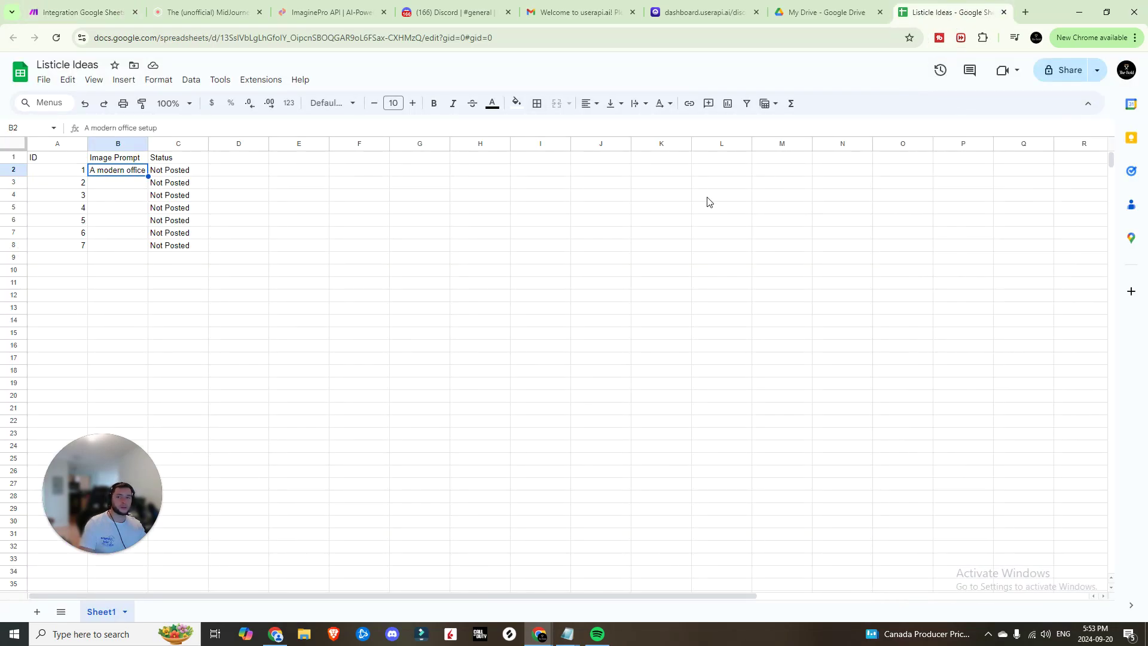
pyautogui.moveTo(77, 174); pyautogui.dragTo(82, 221)
pyautogui.rightClick(76, 143)
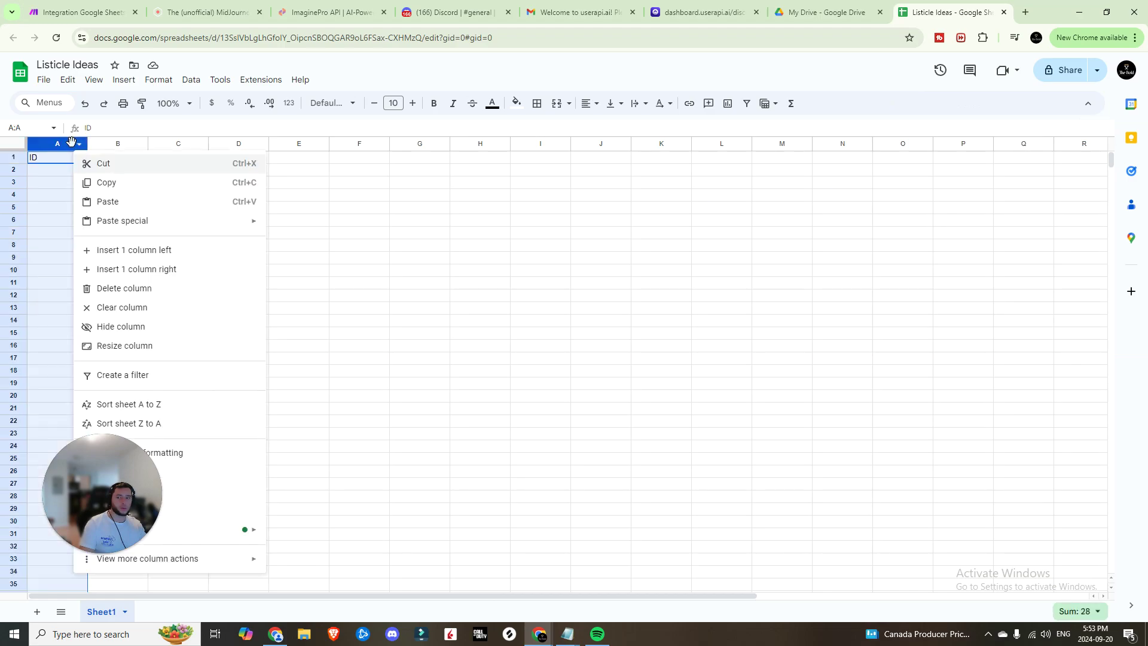
pyautogui.press('Escape')
pyautogui.click(337, 104)
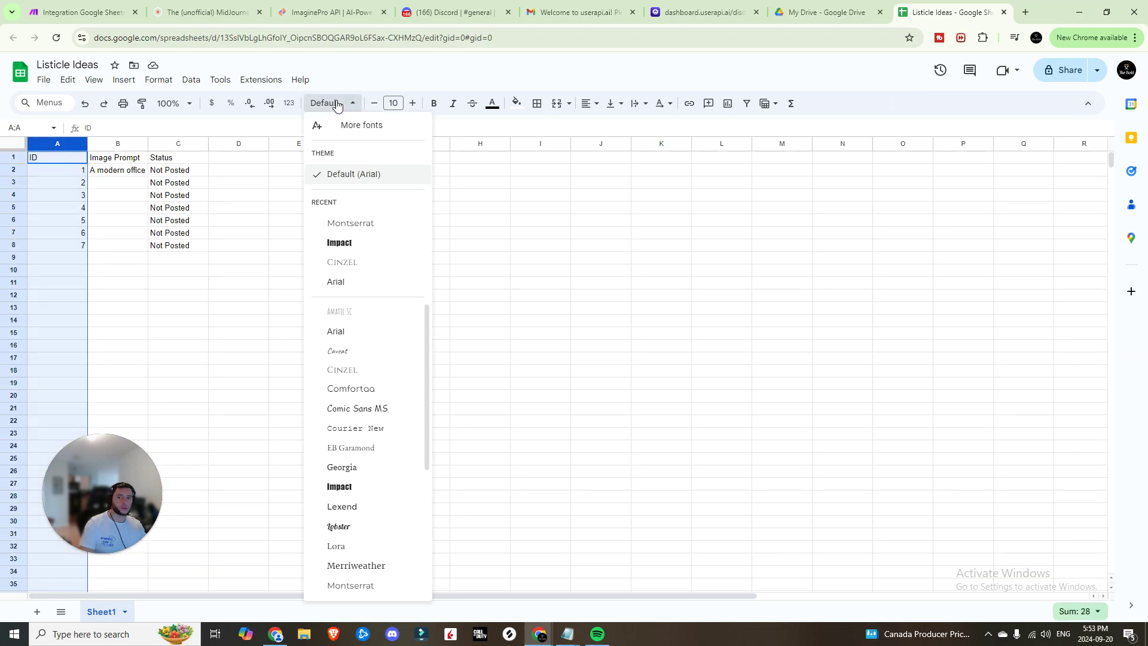
pyautogui.click(289, 102)
pyautogui.click(314, 174)
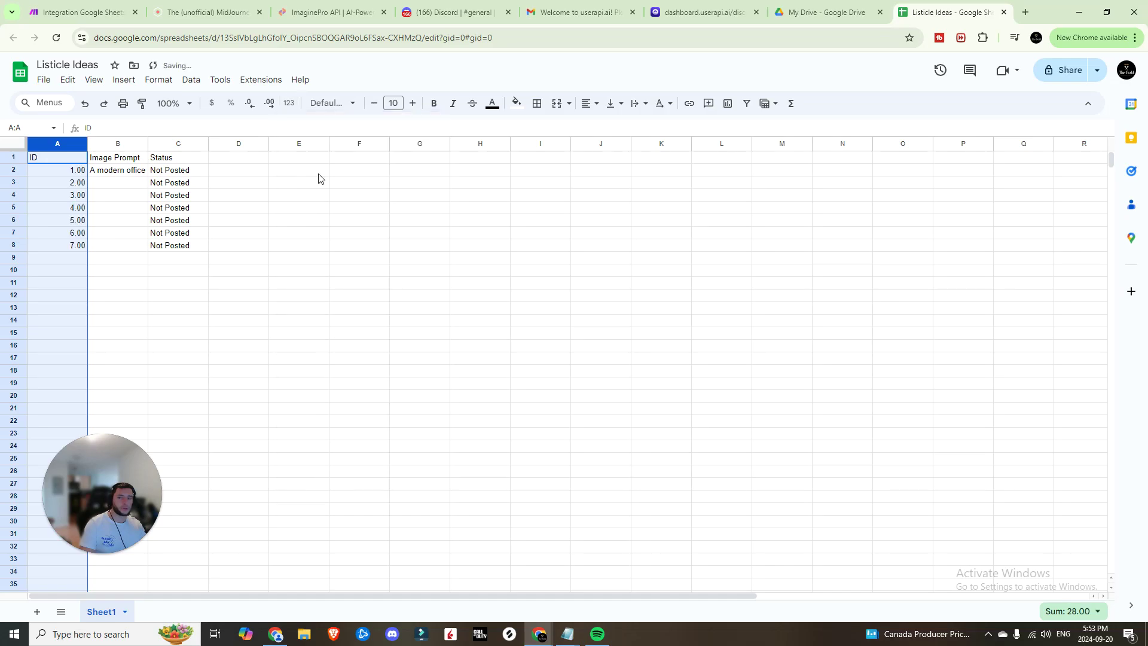
pyautogui.hotkey('ctrl', 'z')
pyautogui.click(253, 216)
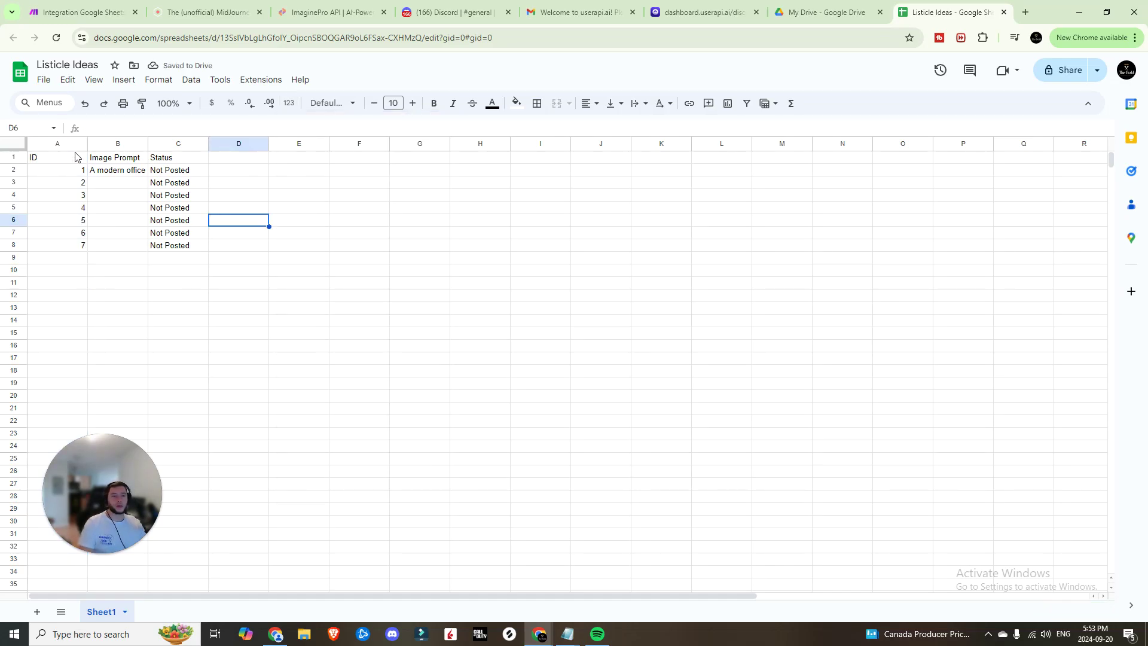
pyautogui.hotkey('ctrl', '1')
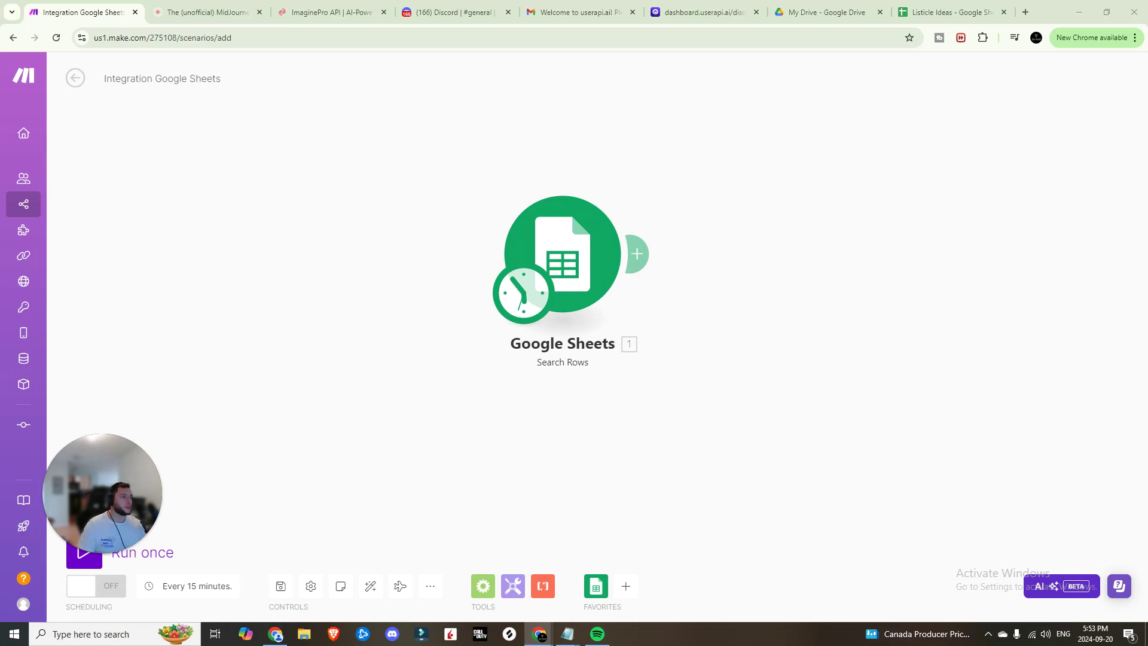
# Add an Update a Row module mapping the Row number and setting Status (C) to Posted.
pyautogui.click(637, 254)
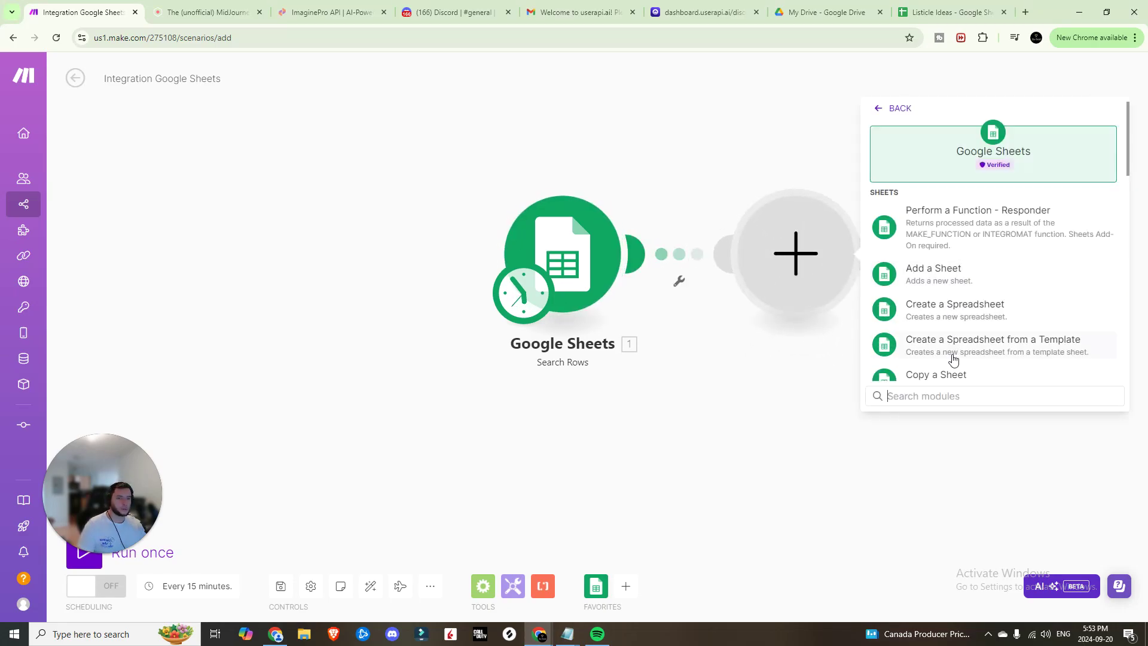
pyautogui.write('update')
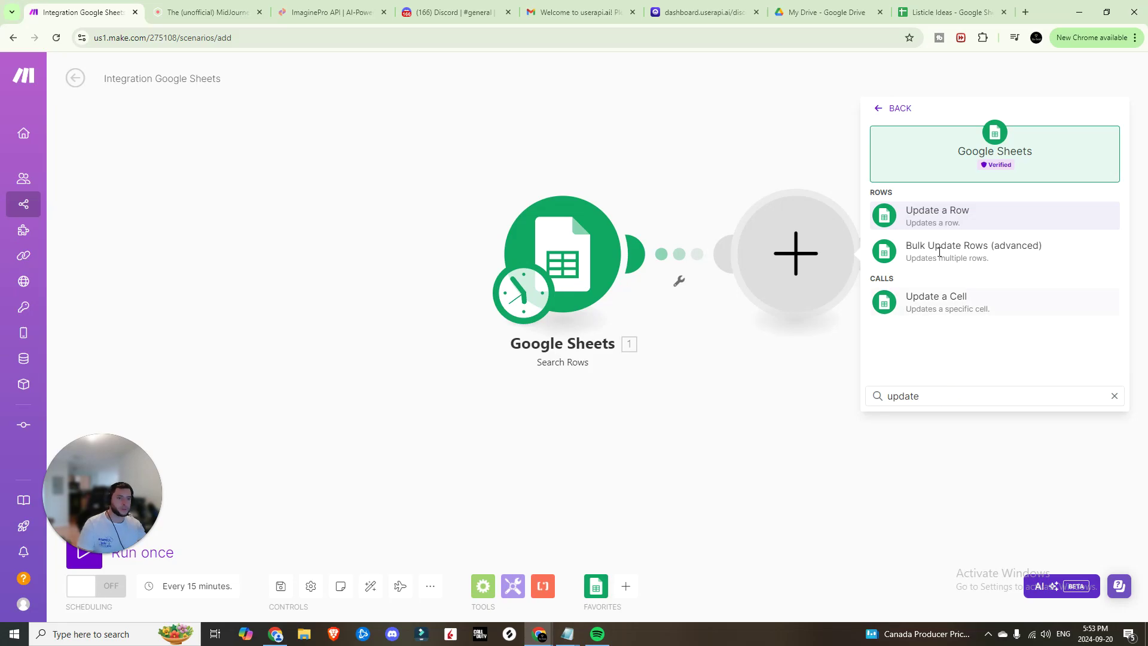
pyautogui.click(940, 223)
pyautogui.click(946, 351)
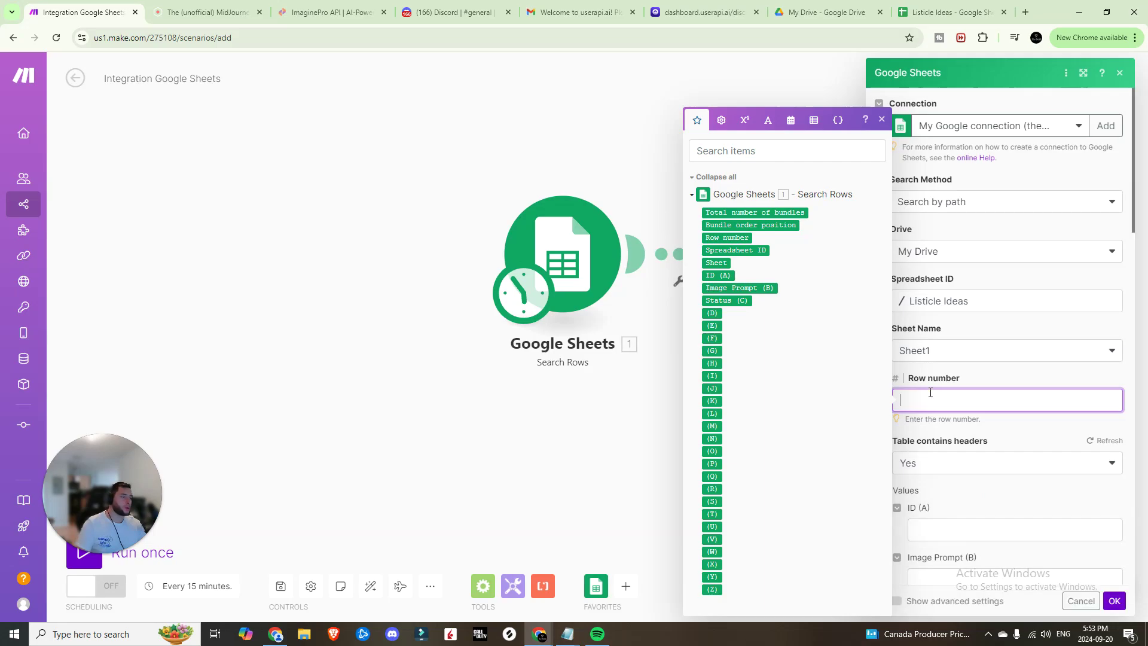
pyautogui.click(721, 237)
pyautogui.scroll(-3, 936, 288)
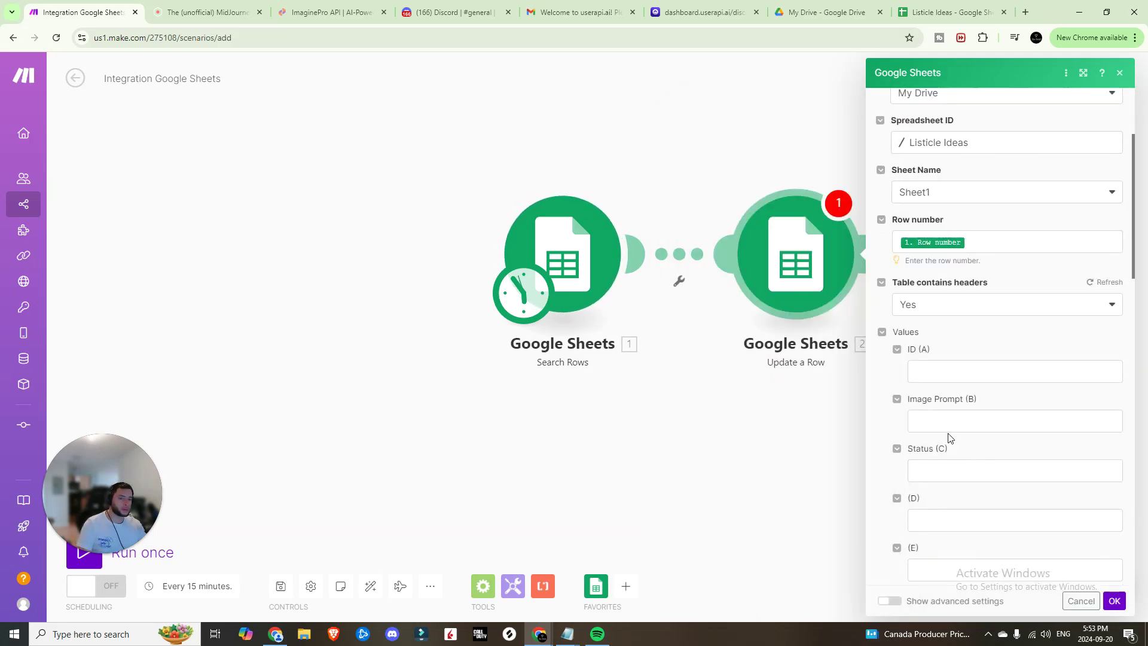
pyautogui.scroll(-2, 944, 353)
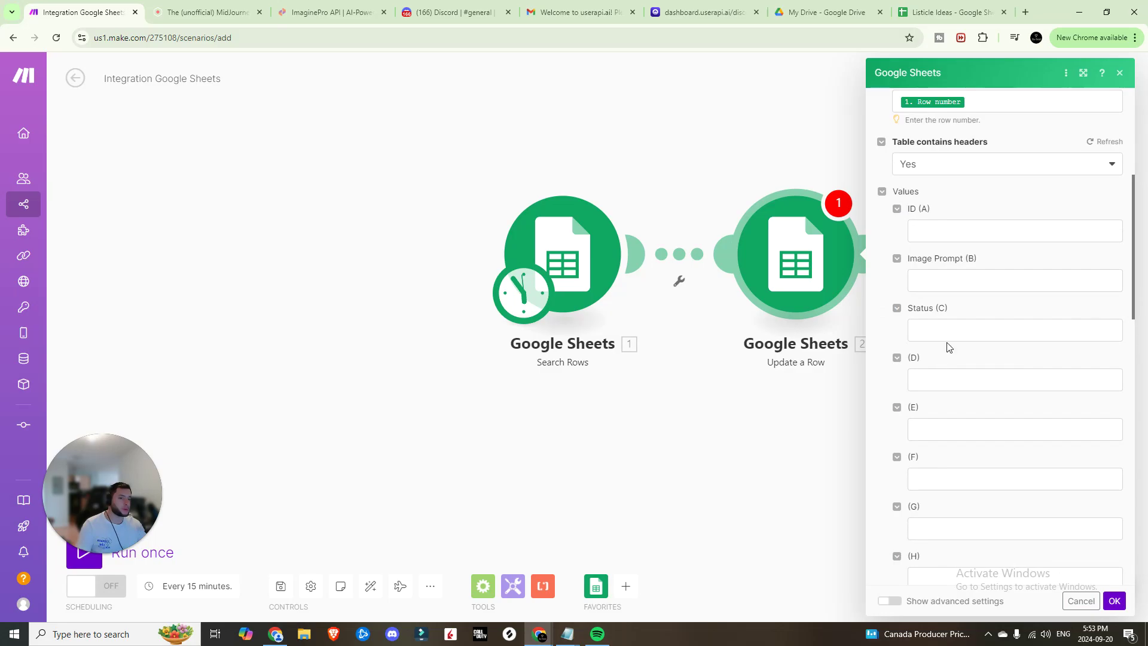
pyautogui.click(947, 329)
pyautogui.write('Posted')
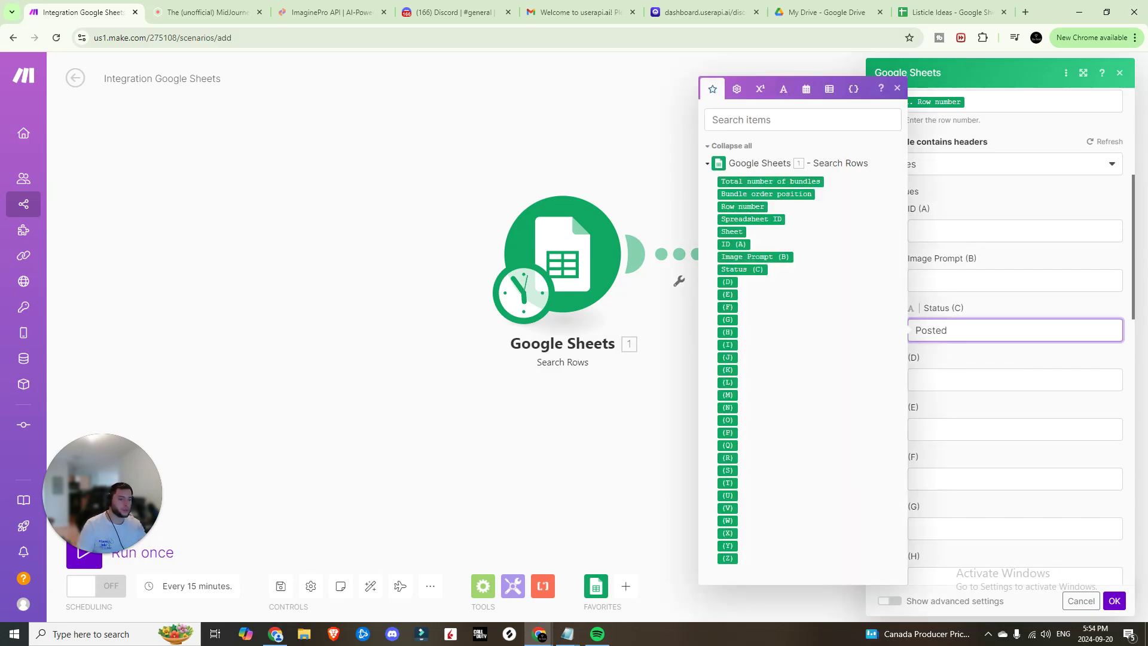
pyautogui.click(1115, 601)
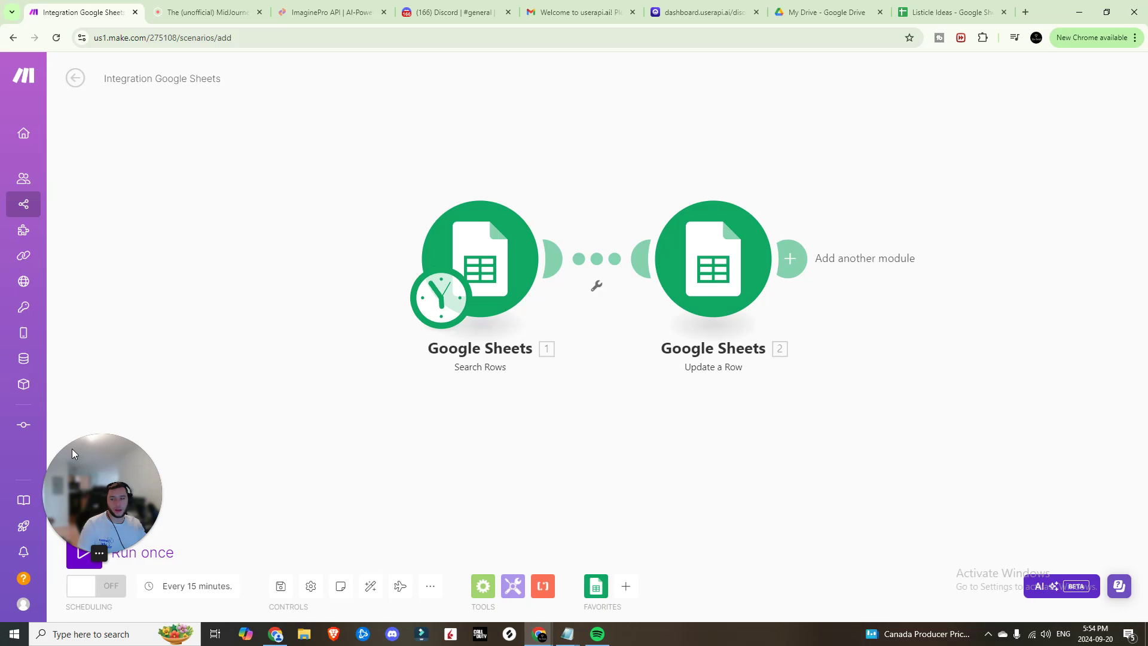
# Run the scenario once and confirm ID 1 now reads Posted in the sheet.
pyautogui.click(85, 550)
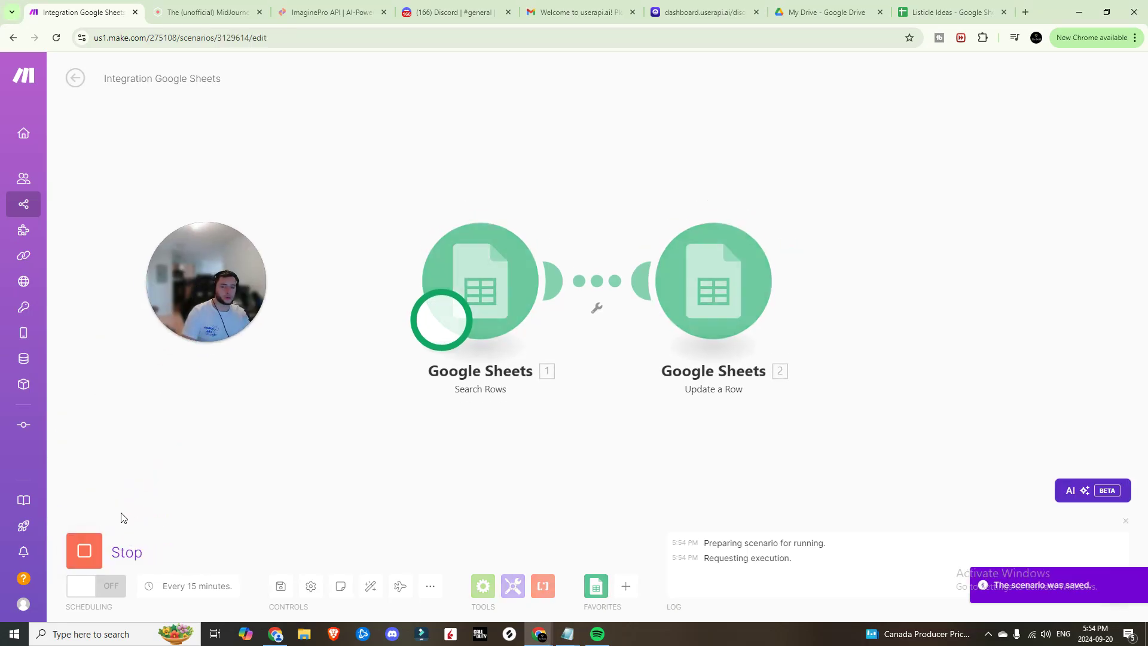
pyautogui.click(908, 14)
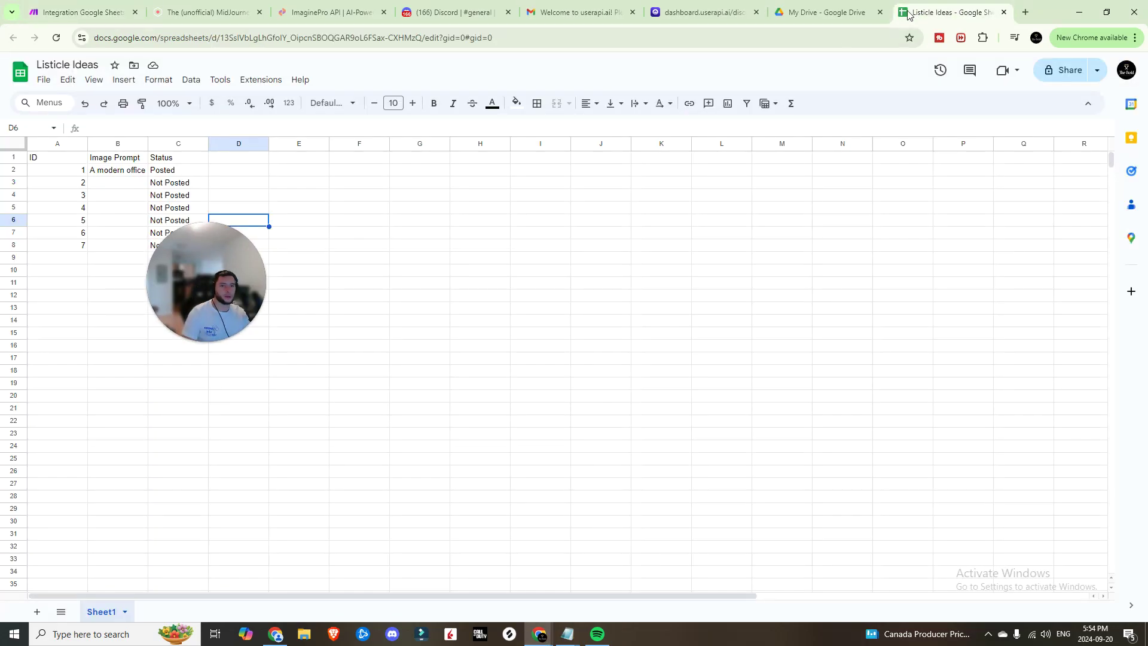
pyautogui.click(177, 183)
pyautogui.click(80, 12)
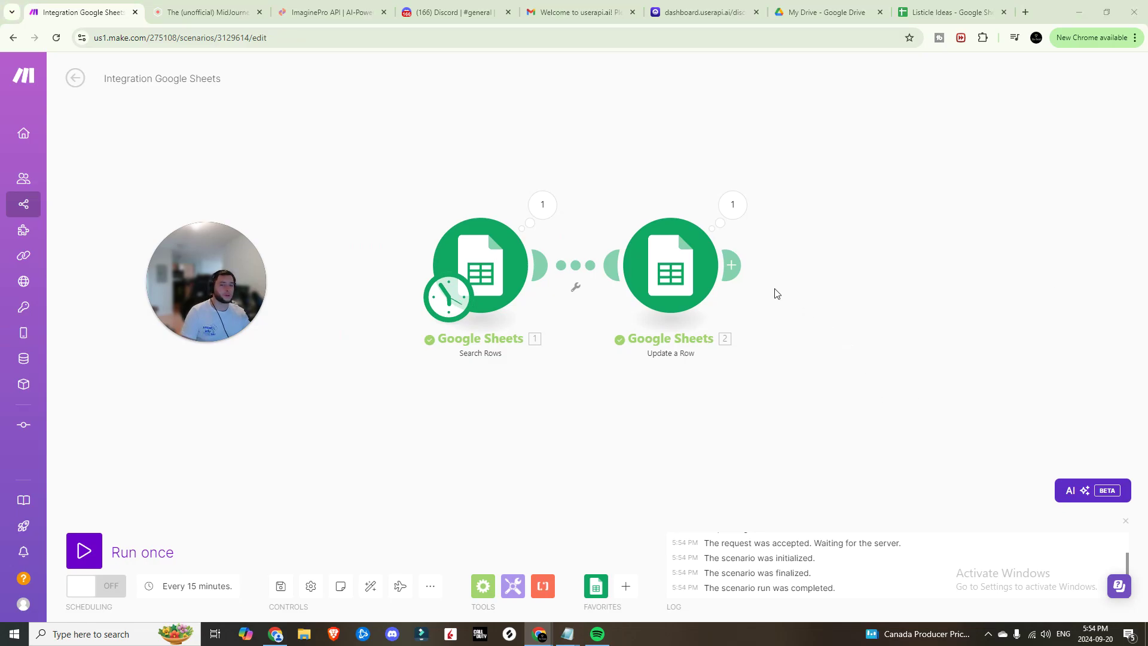
# Add a Userapi.AI Imagine module after Update a Row and bring up its connection setup.
pyautogui.click(732, 265)
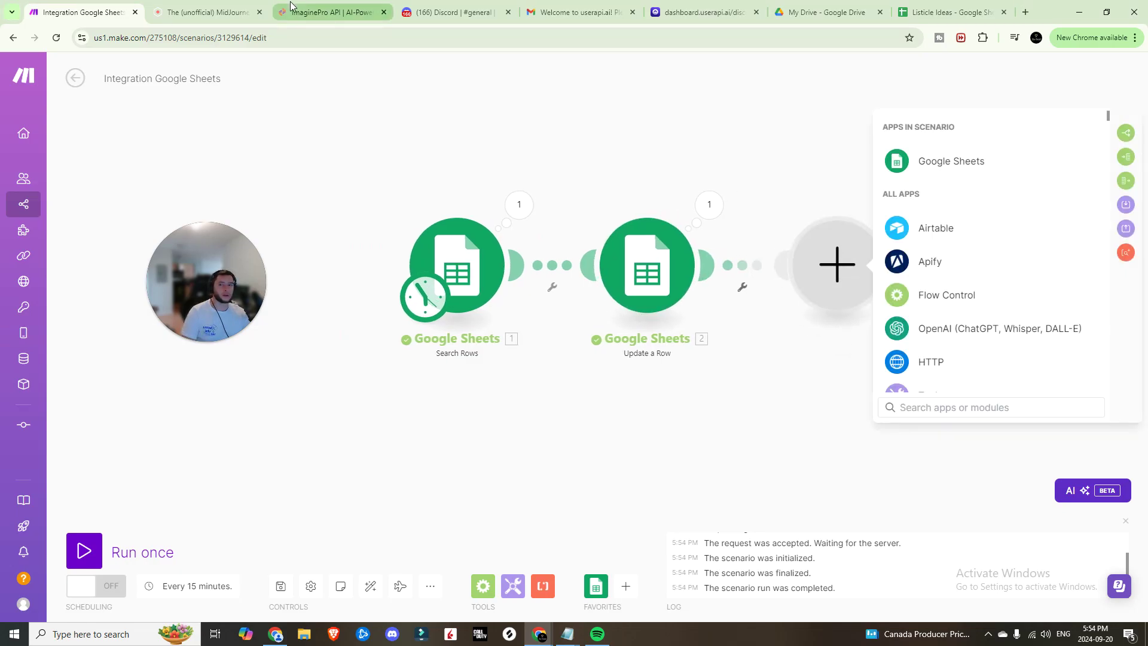
pyautogui.click(632, 12)
pyautogui.write('user')
pyautogui.click(938, 302)
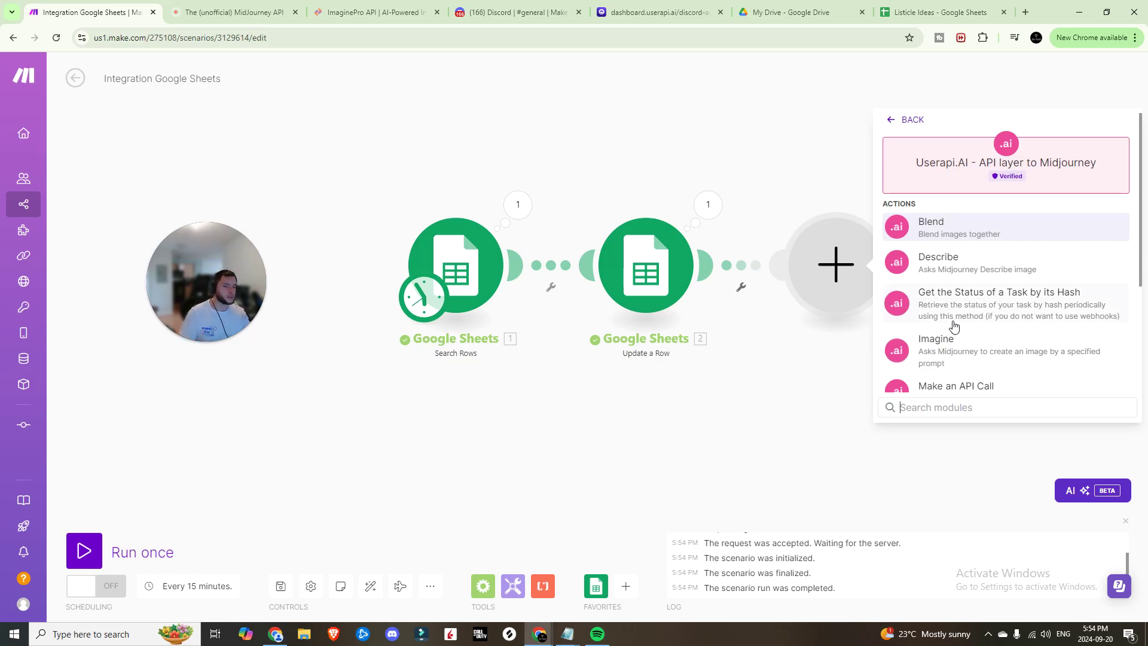
pyautogui.scroll(-2, 938, 326)
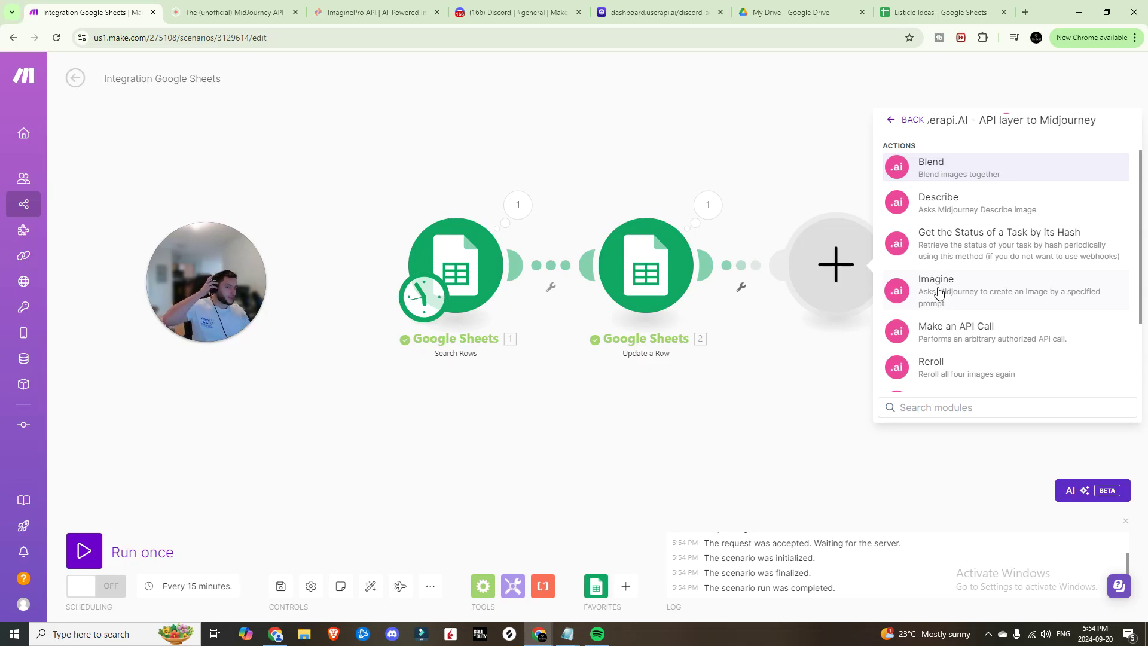
pyautogui.click(938, 293)
pyautogui.click(1123, 213)
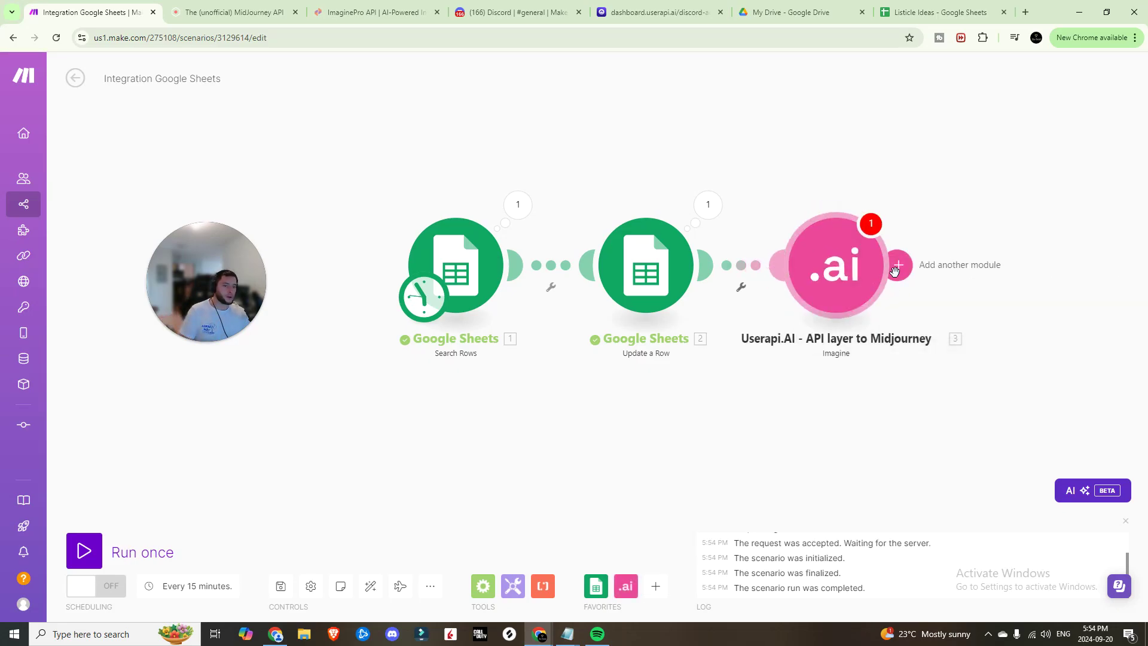
pyautogui.click(888, 264)
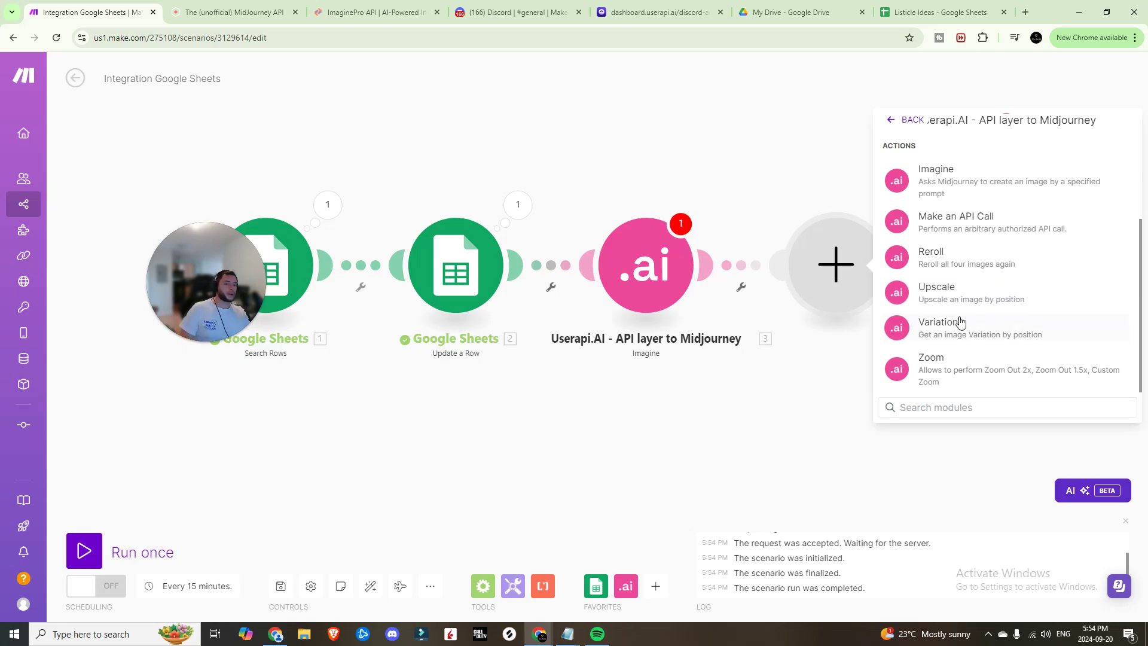
pyautogui.scroll(3, 992, 290)
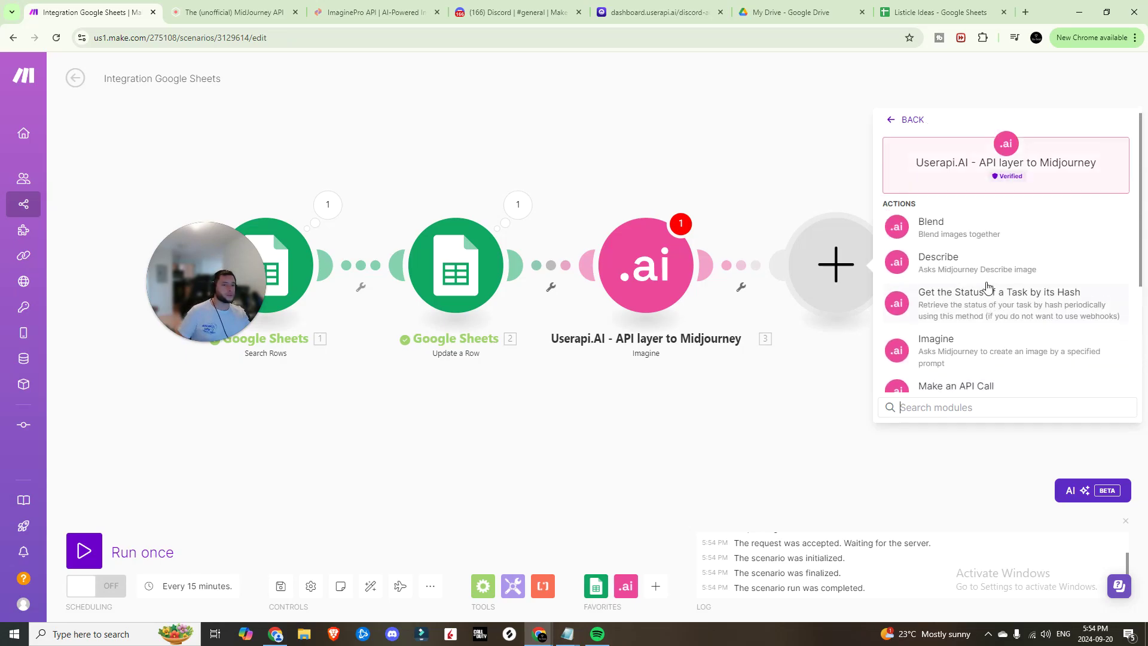
pyautogui.scroll(-2, 995, 273)
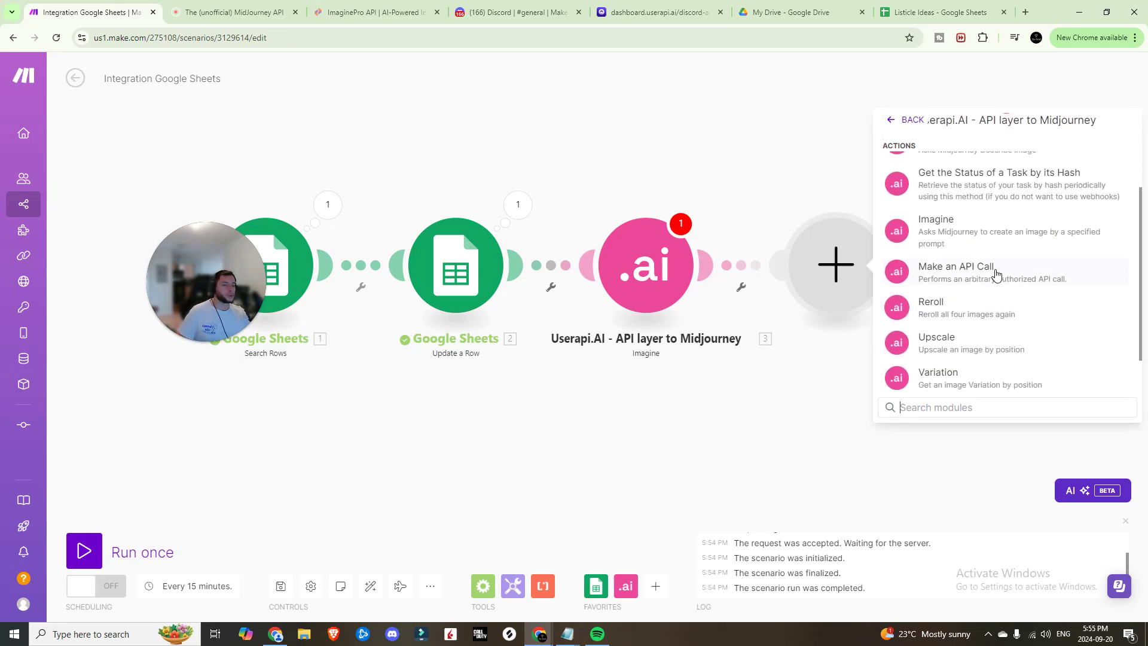
pyautogui.click(892, 348)
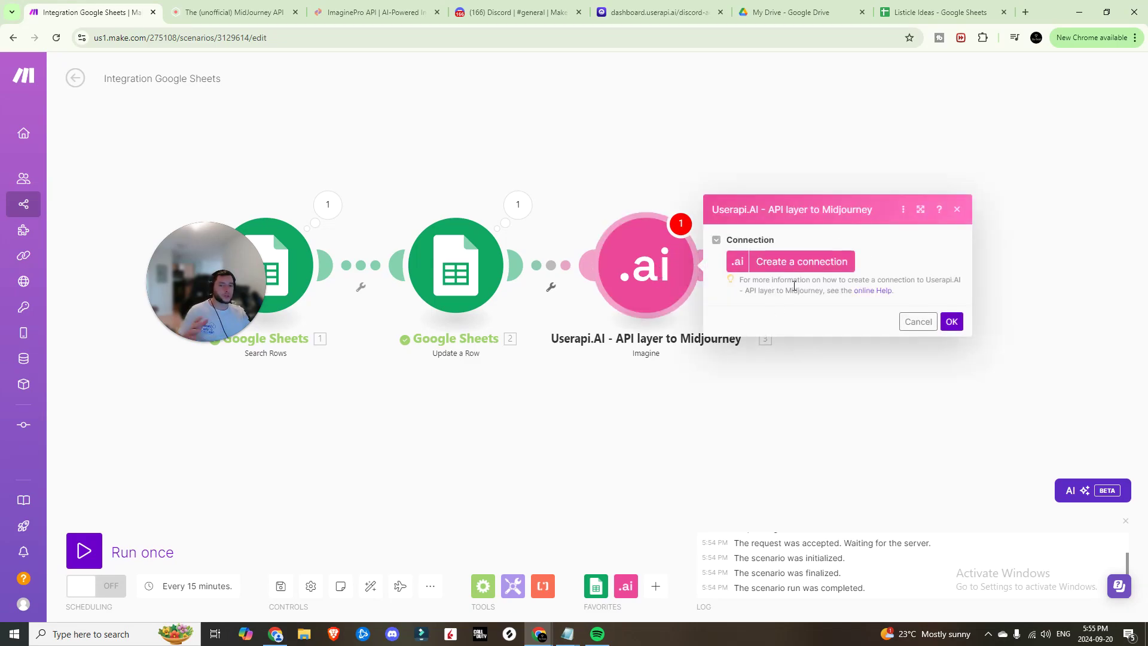
pyautogui.click(834, 270)
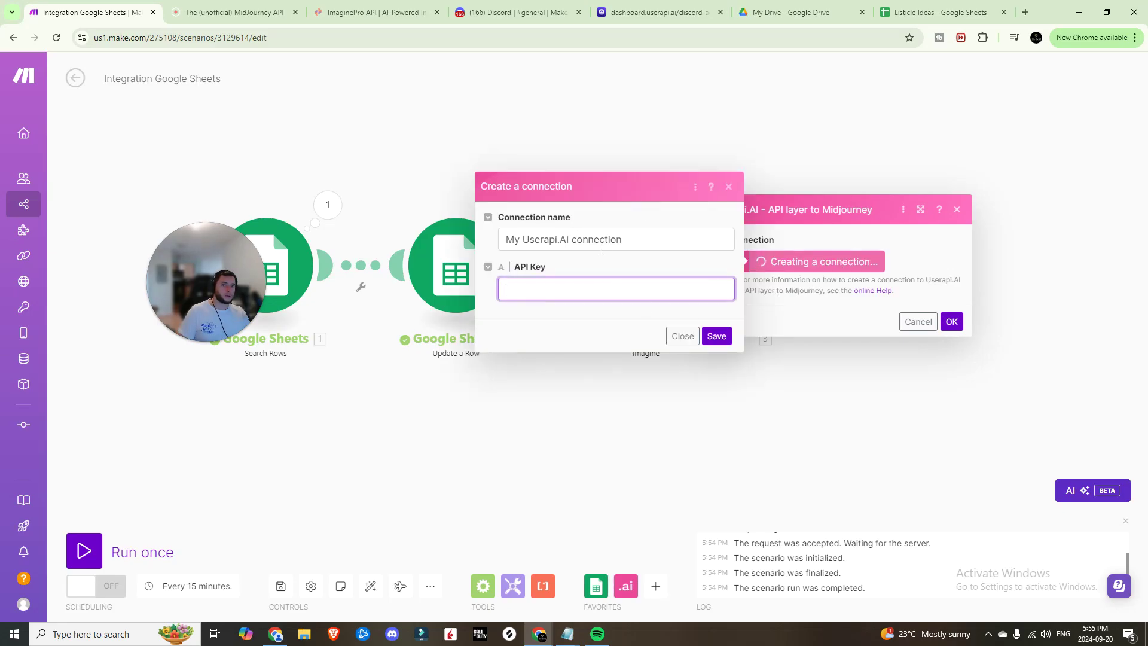
pyautogui.click(658, 12)
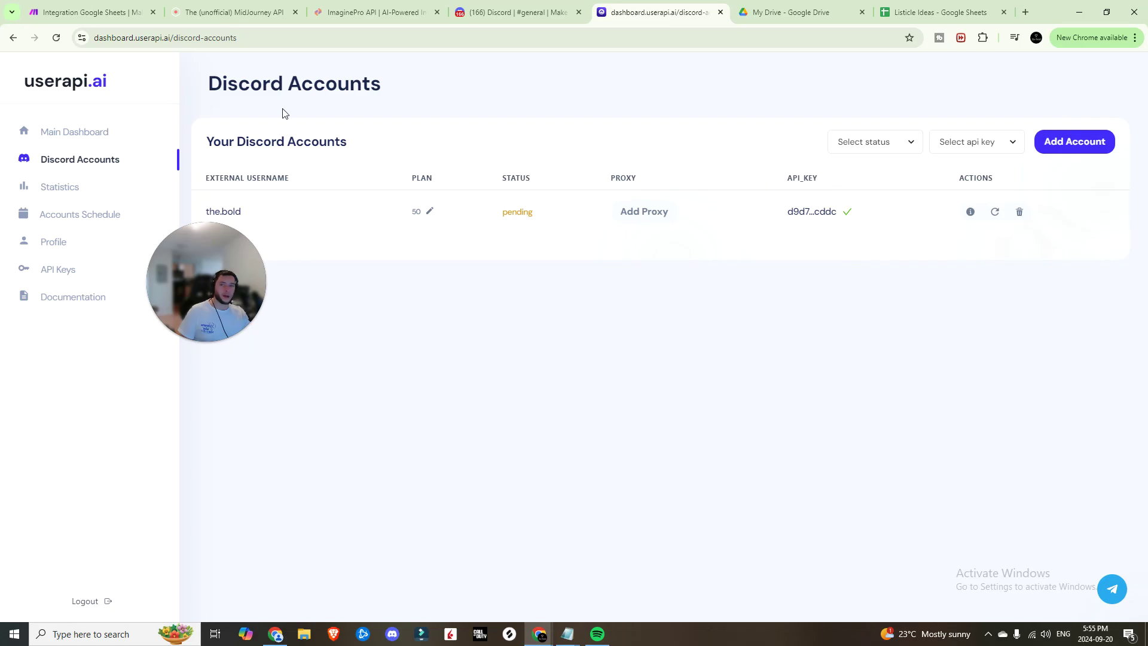
pyautogui.click(89, 12)
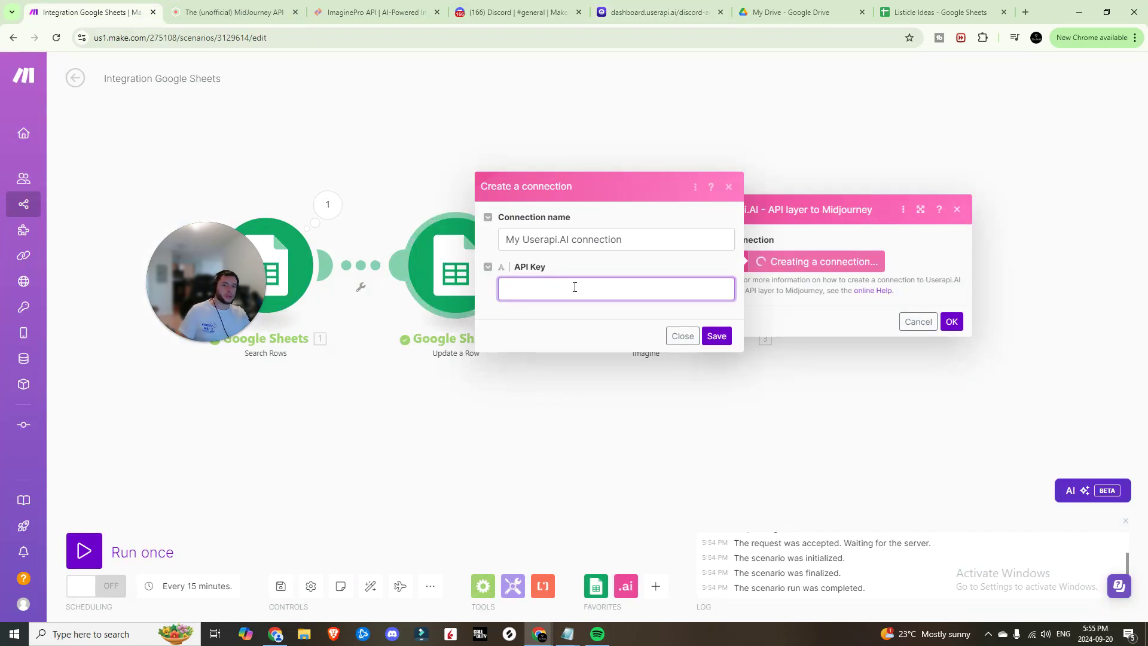
pyautogui.press('Escape')
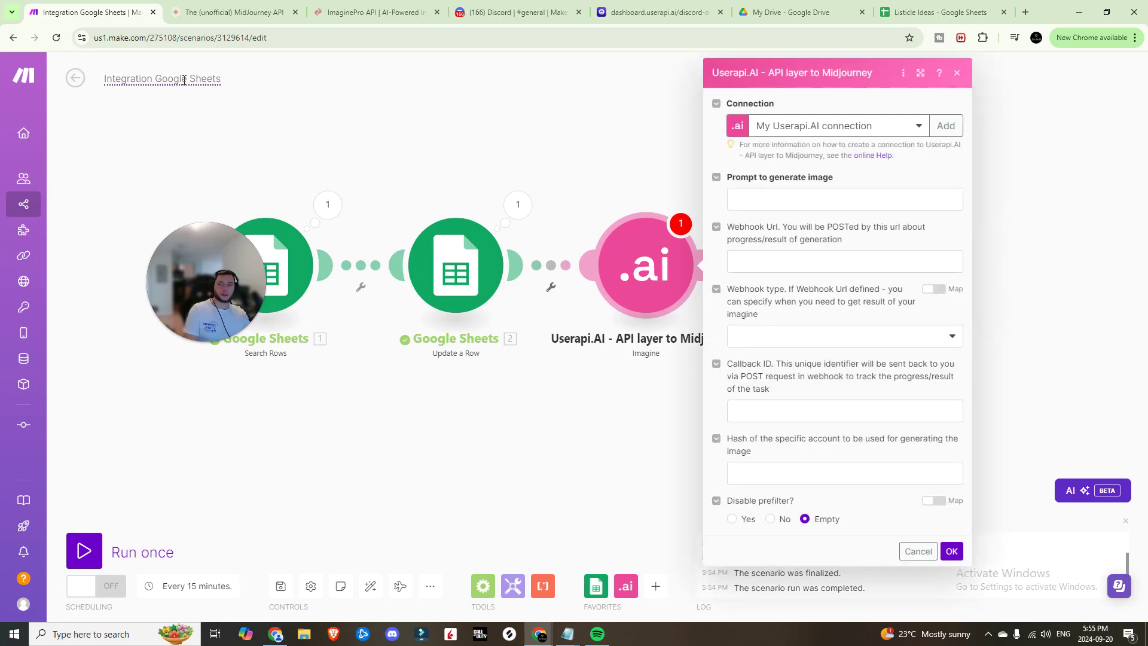
pyautogui.click(189, 81)
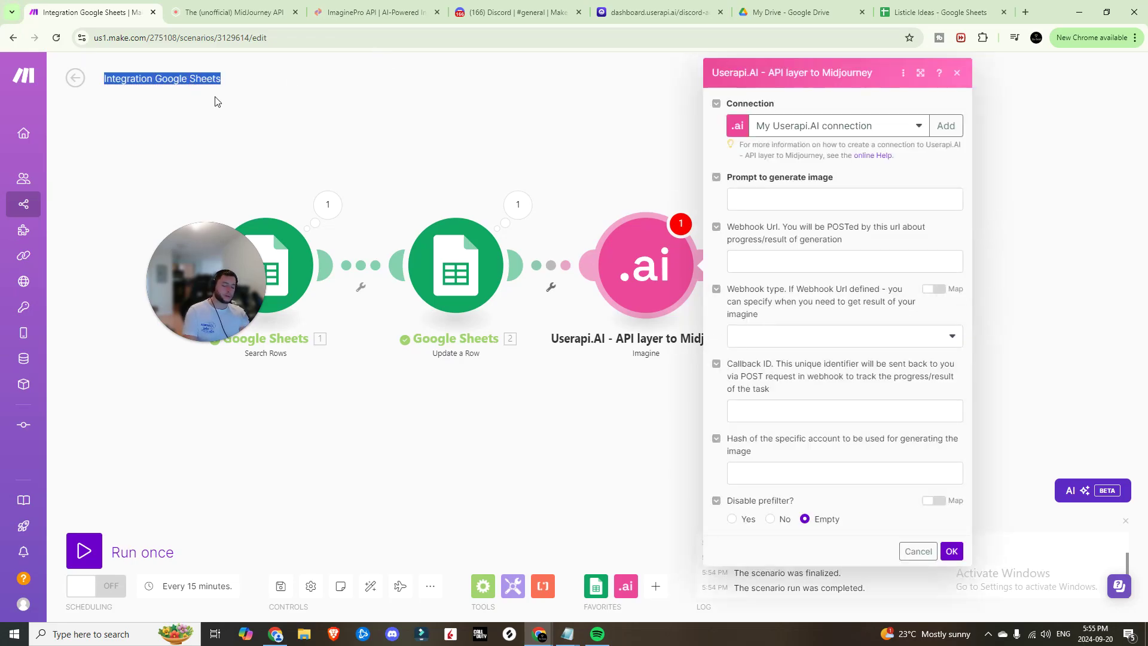
pyautogui.write('Pinterest Posting')
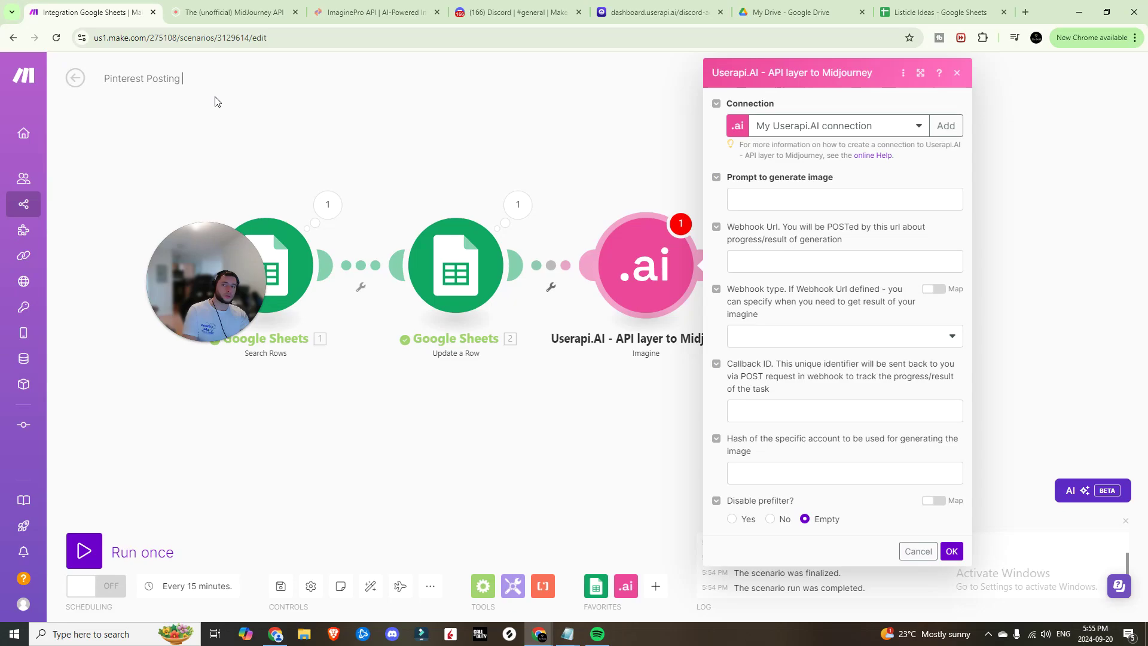
pyautogui.write(' Midjourney')
pyautogui.click(889, 199)
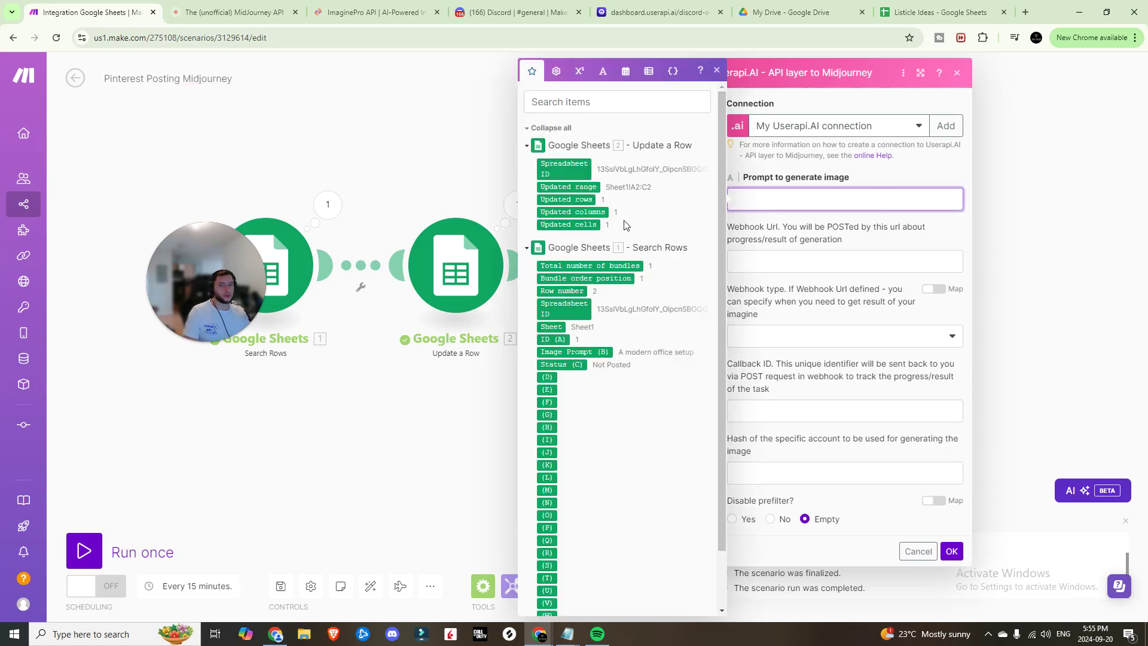
pyautogui.scroll(-2, 623, 220)
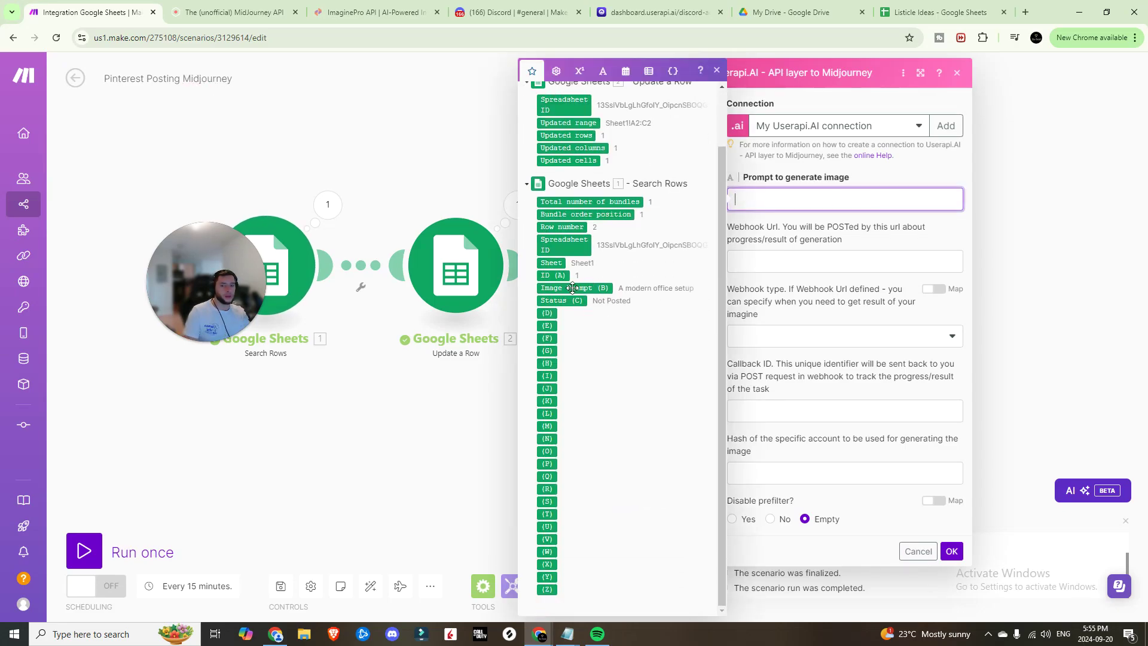
pyautogui.click(569, 287)
pyautogui.click(819, 237)
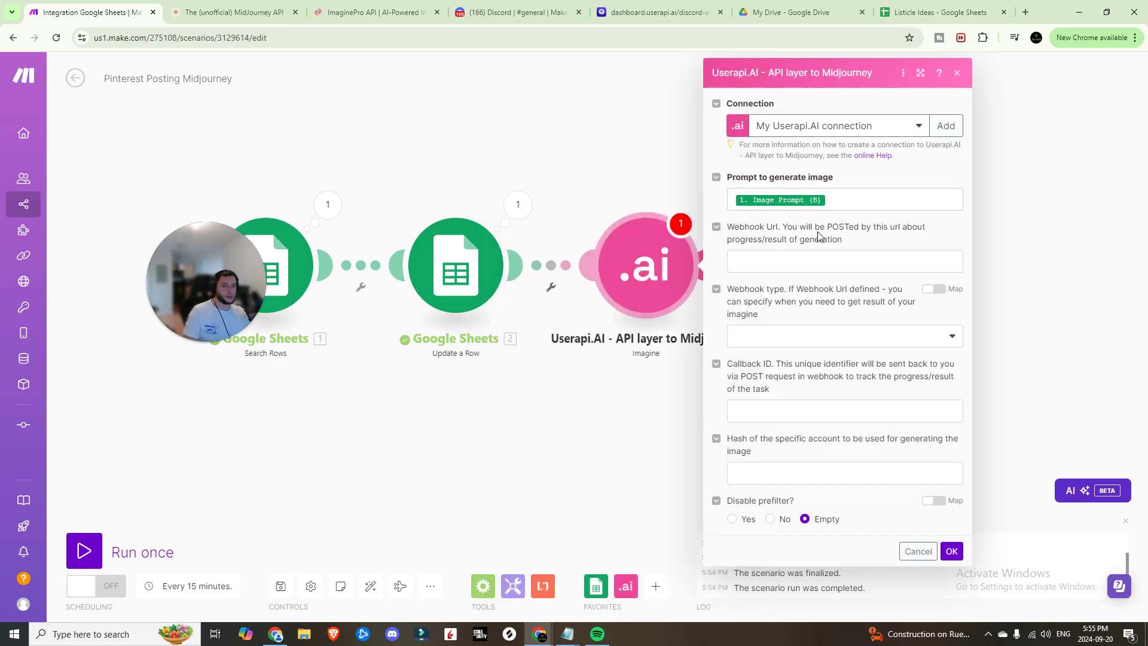
pyautogui.click(848, 343)
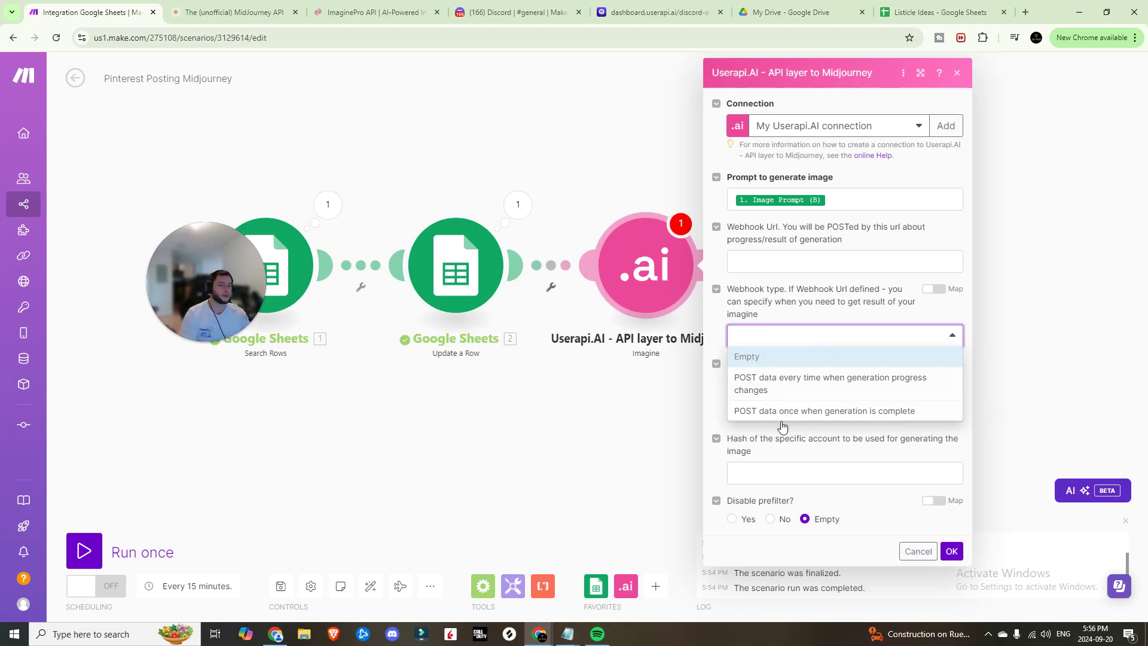
pyautogui.click(815, 412)
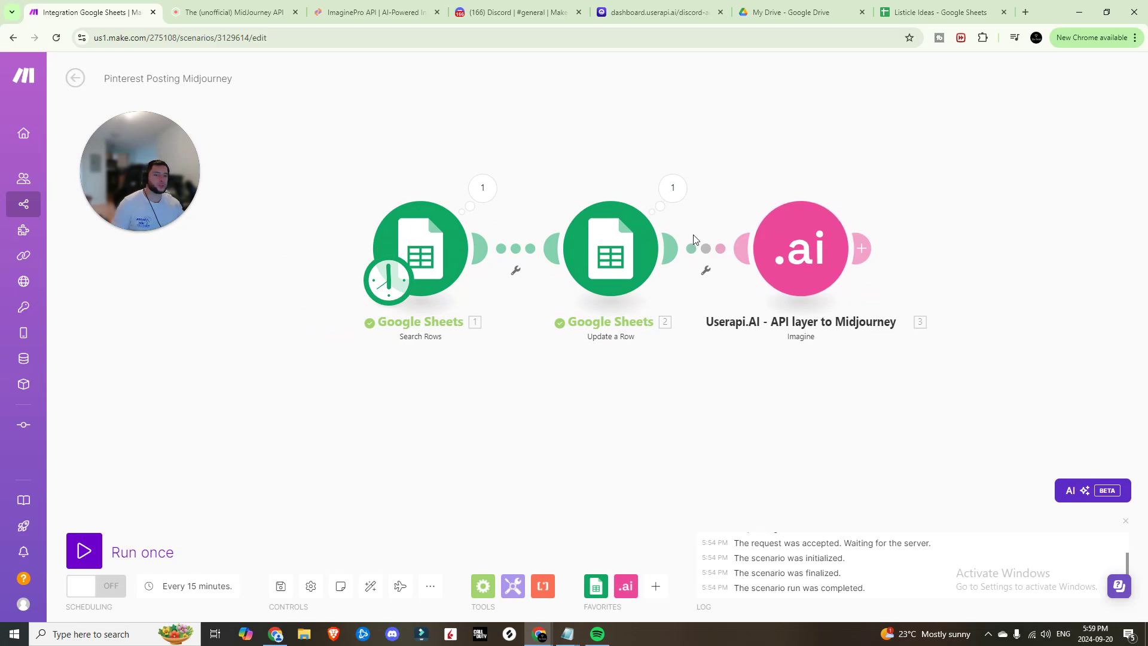
pyautogui.click(603, 10)
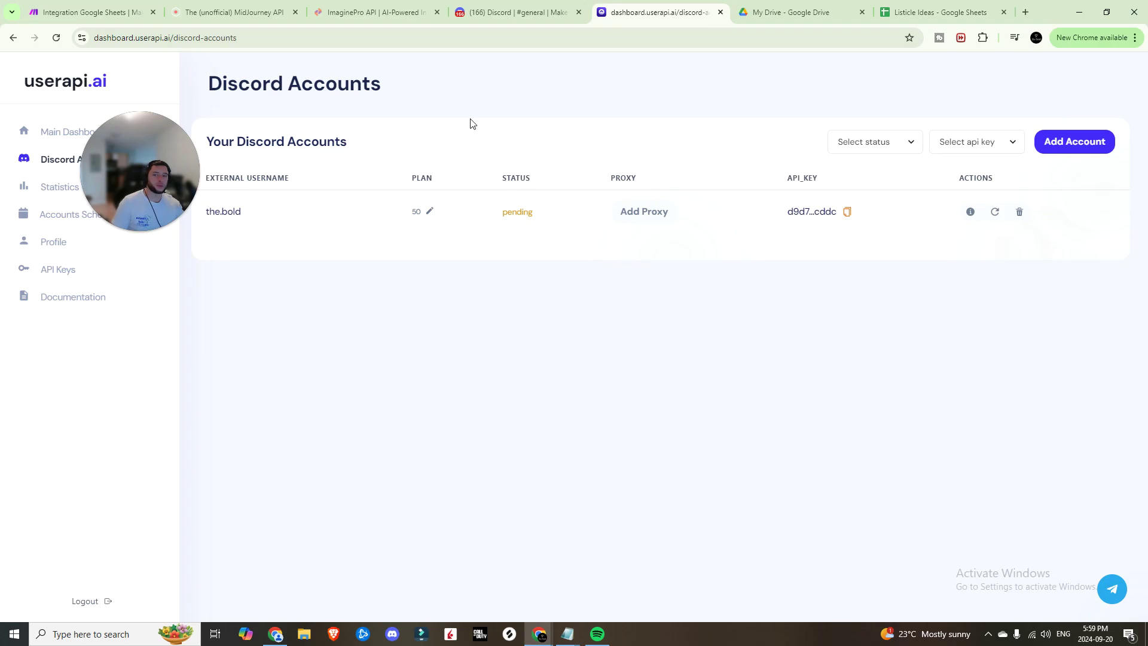
pyautogui.moveTo(145, 164); pyautogui.dragTo(277, 256)
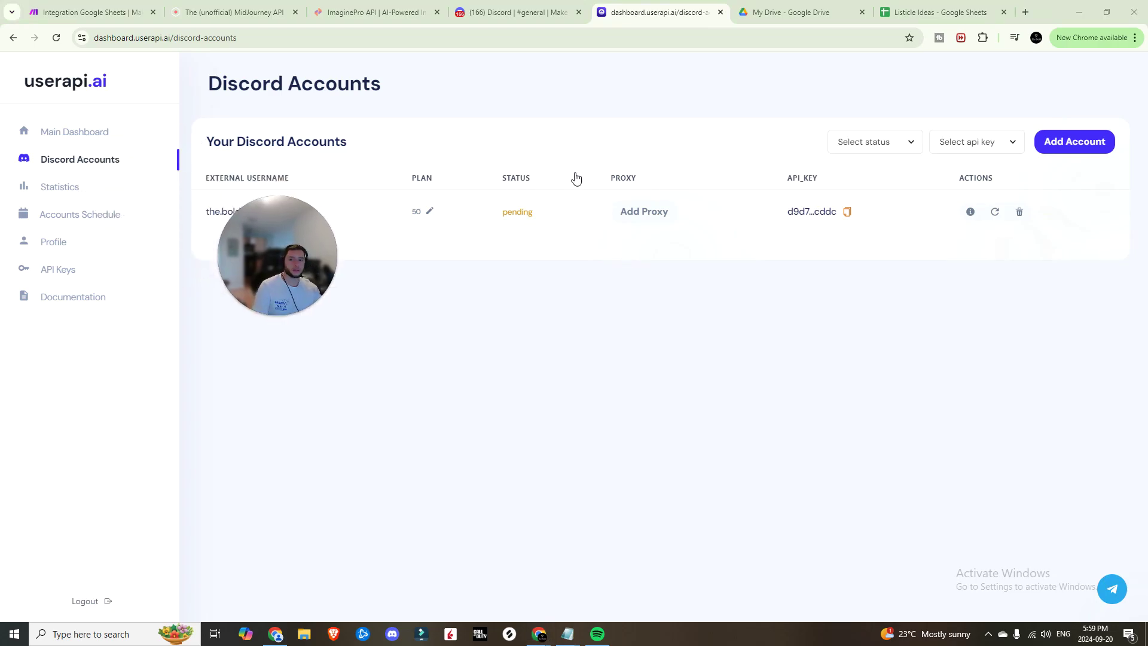
pyautogui.hotkey('ctrl', '1')
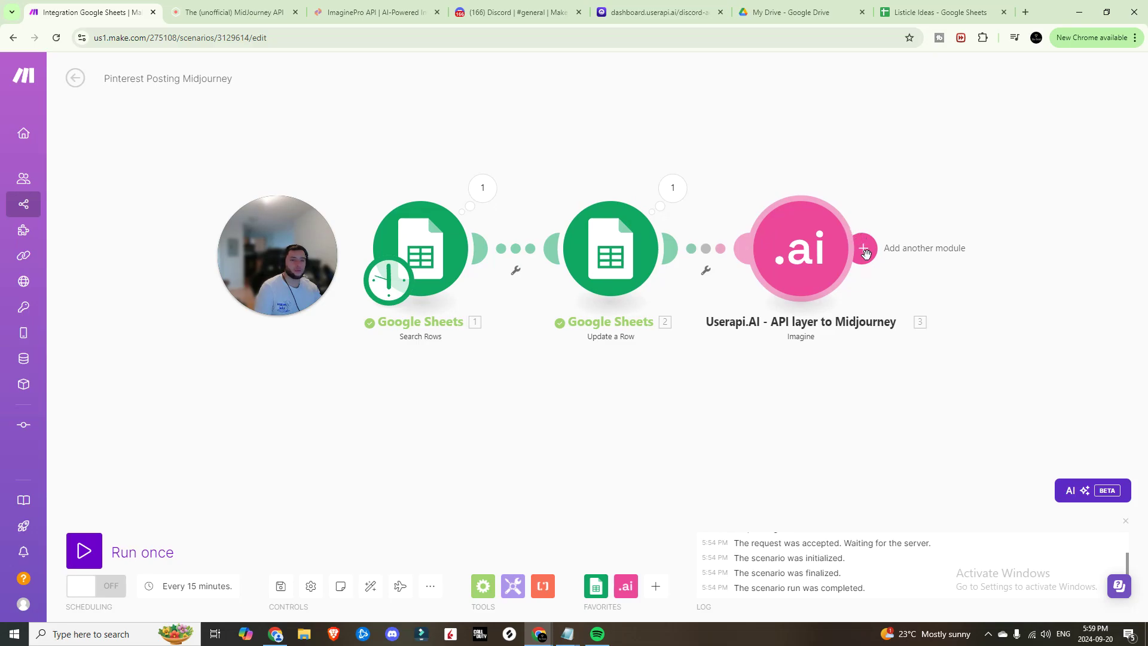
pyautogui.click(864, 250)
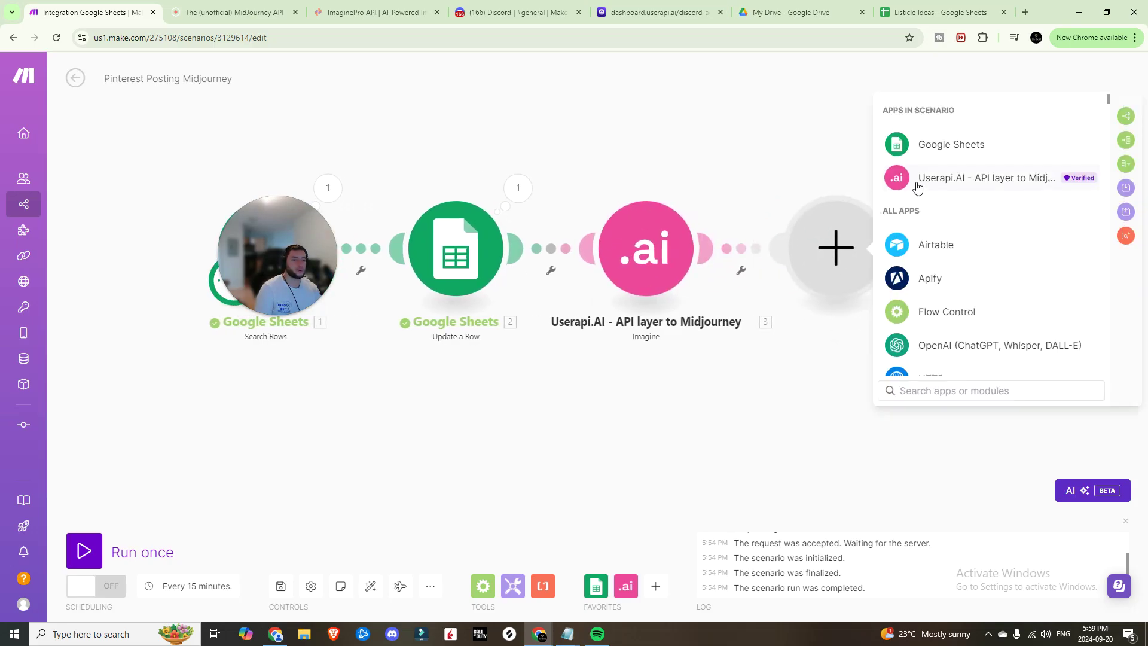
pyautogui.click(918, 187)
pyautogui.scroll(-3, 956, 311)
pyautogui.click(948, 286)
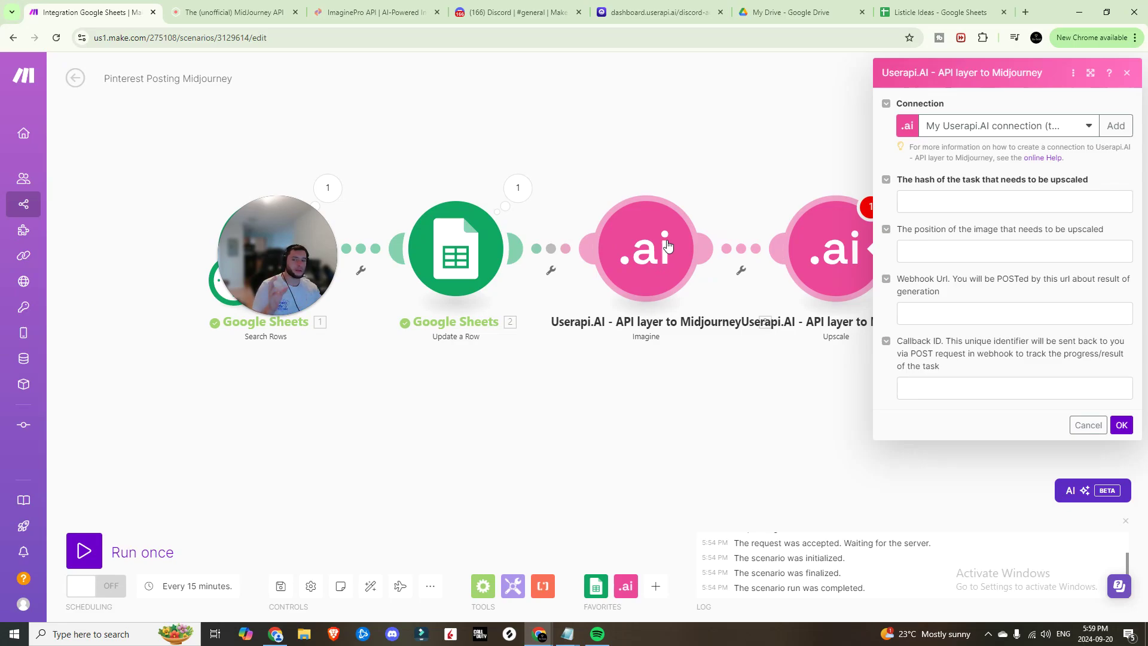
pyautogui.rightClick(805, 264)
pyautogui.click(849, 409)
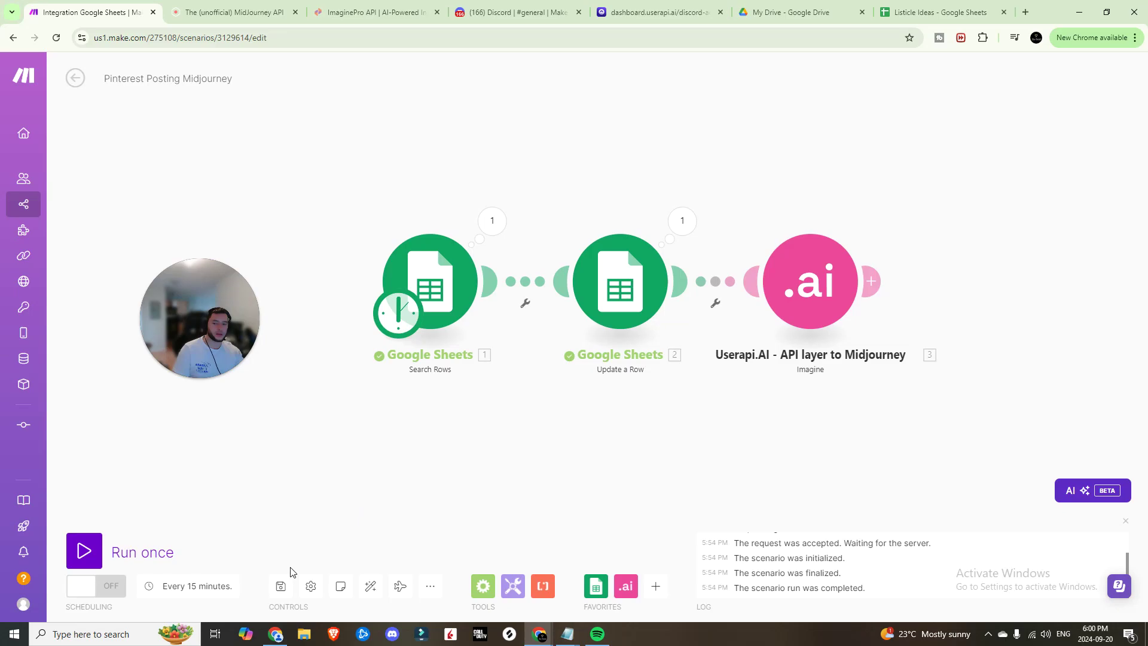
# Save the Pinterest Posting Midjourney scenario and glance at the Imagine module settings.
pyautogui.click(281, 586)
pyautogui.click(797, 290)
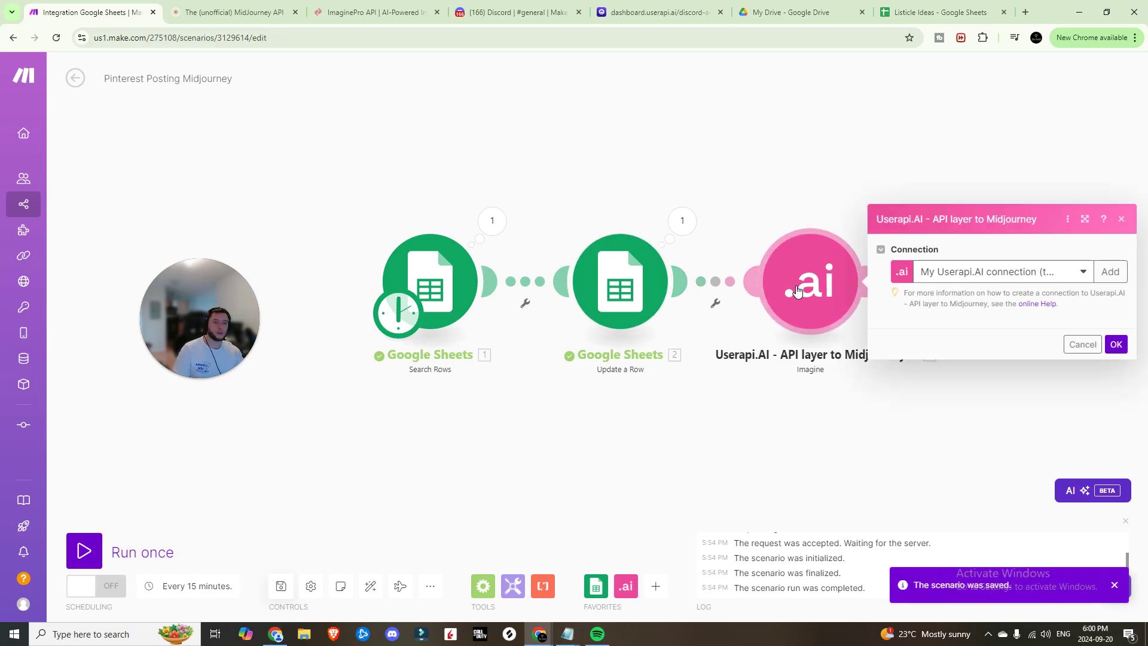
pyautogui.press('Escape')
# Start a new scenario with a Custom webhook trigger, named 'Midjourney Pinterest Posting Pt 2'.
pyautogui.moveTo(30, 86)
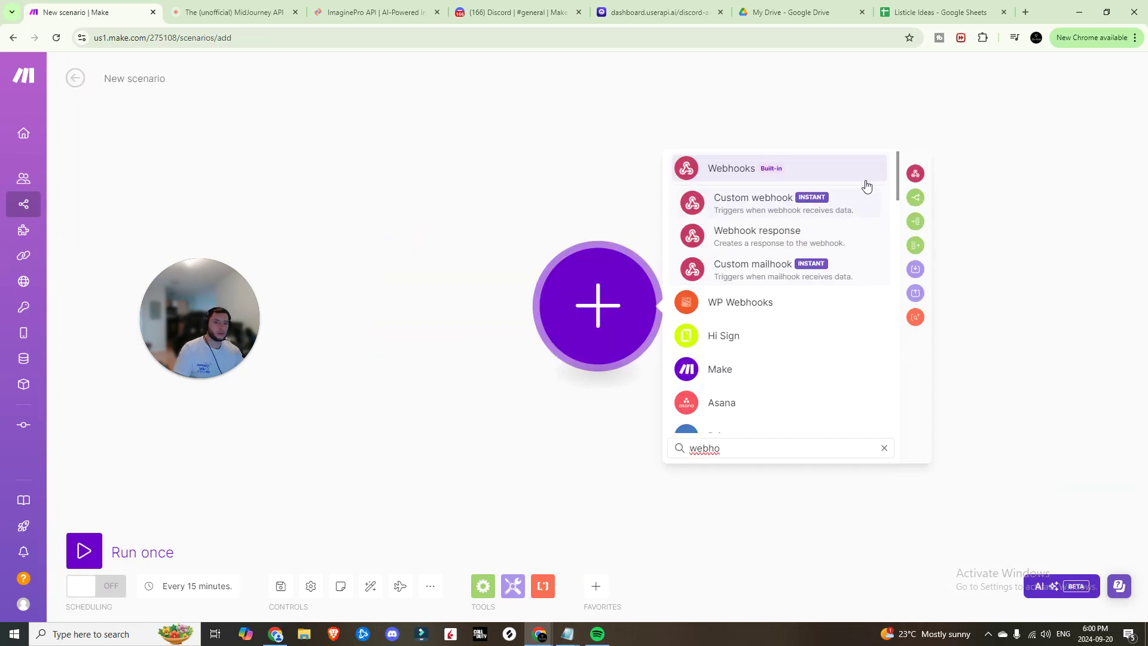
pyautogui.write('o')
pyautogui.click(779, 209)
pyautogui.click(155, 81)
pyautogui.write('Ma')
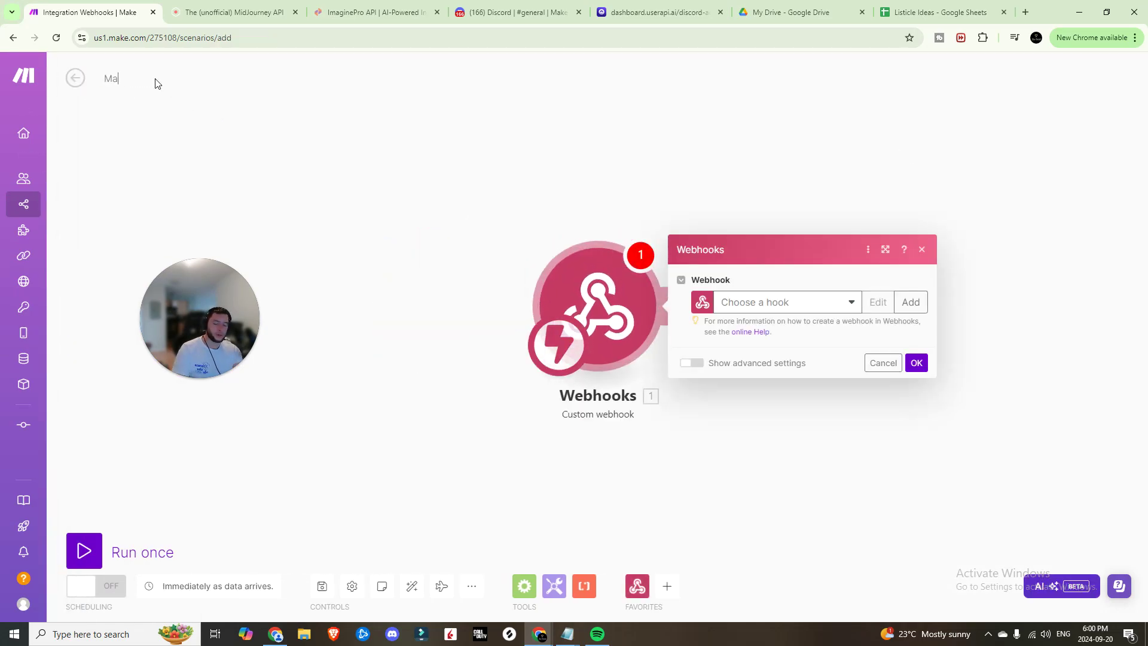
pyautogui.hotkey('ctrl', 'a')
pyautogui.write('Midjourney Pinterest Posting Pt 2')
pyautogui.press('Return')
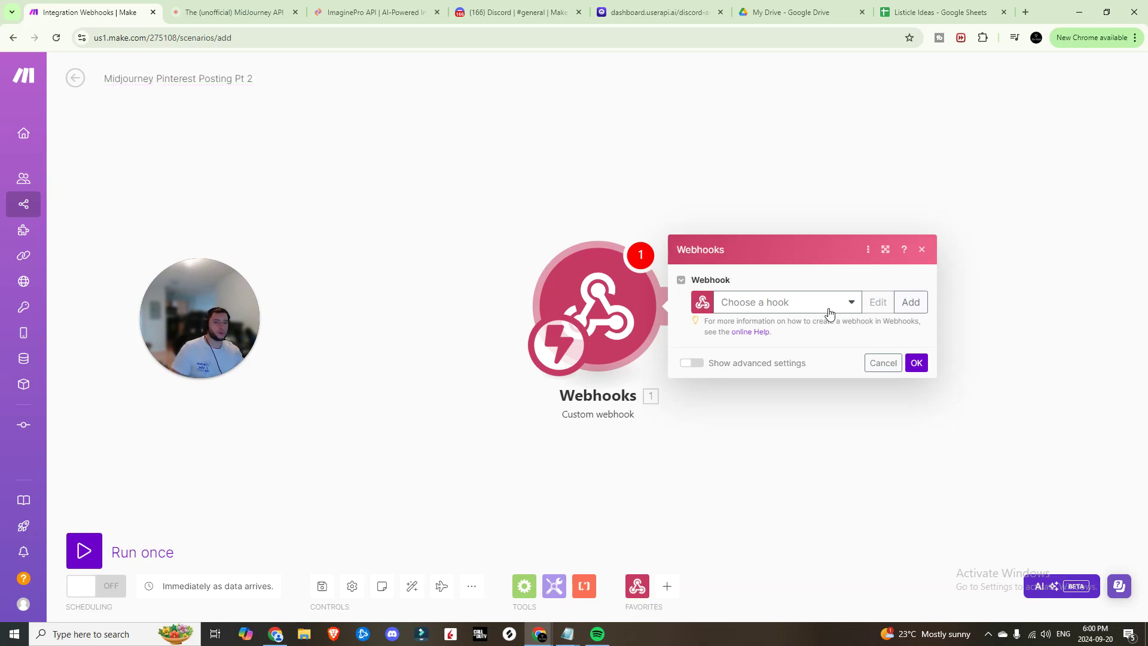
# Add a webhook named 'Midjourney Imagine', copy its address, and confirm the trigger.
pyautogui.click(910, 302)
pyautogui.doubleClick(732, 253)
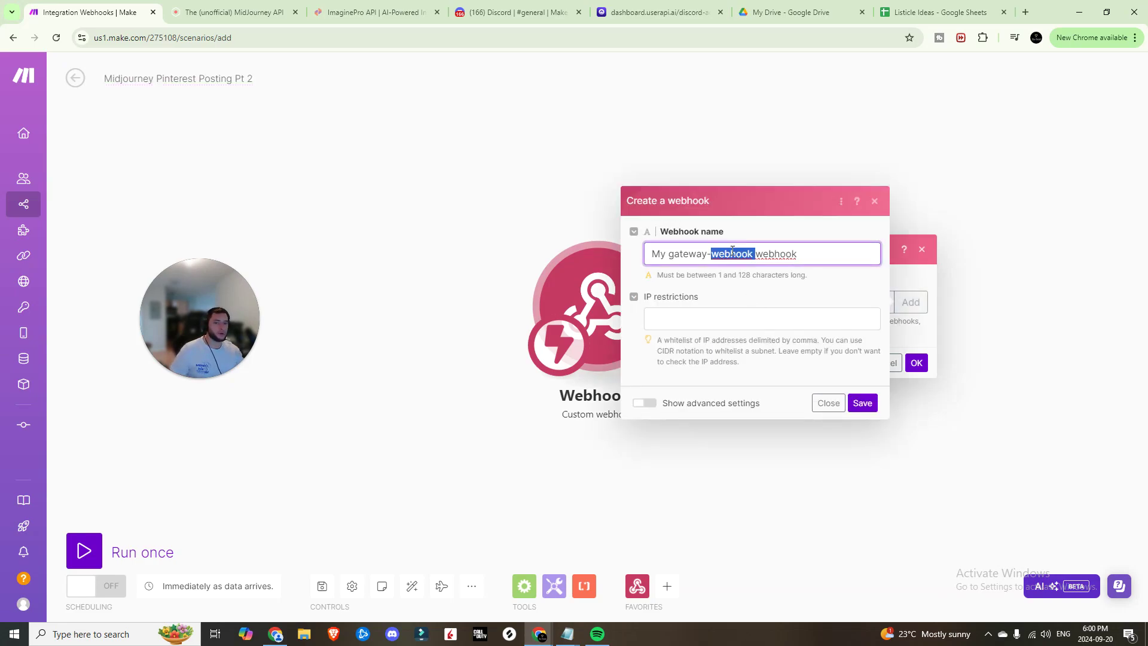
pyautogui.hotkey('ctrl', 'a')
pyautogui.write('Midjourney Imagine')
pyautogui.press('Return')
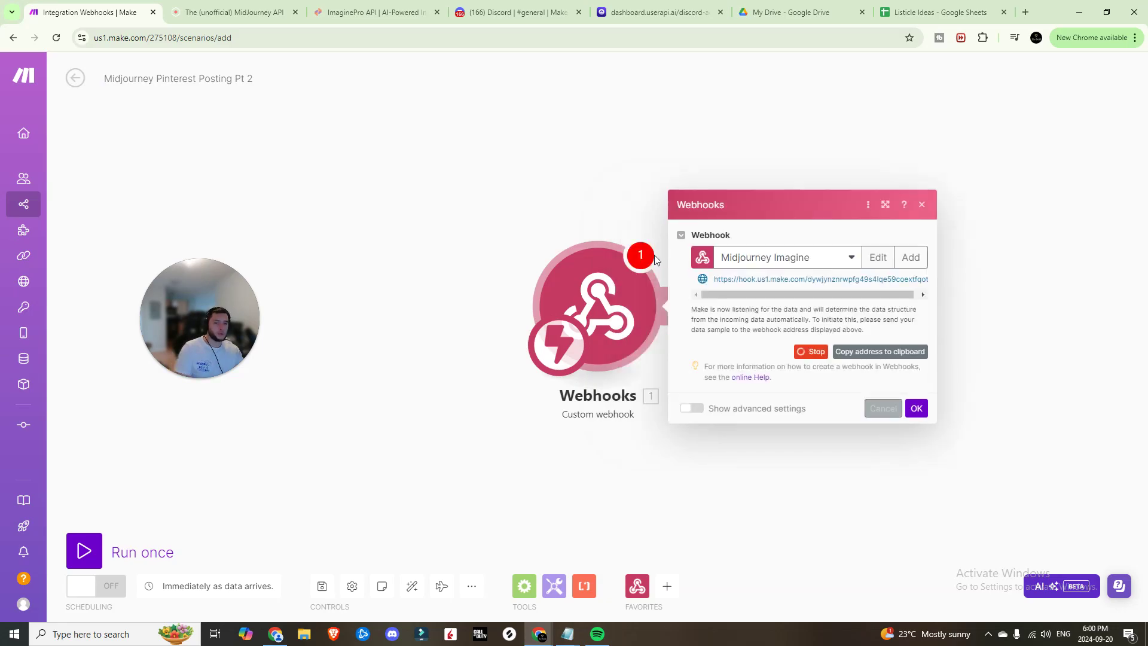
pyautogui.click(863, 351)
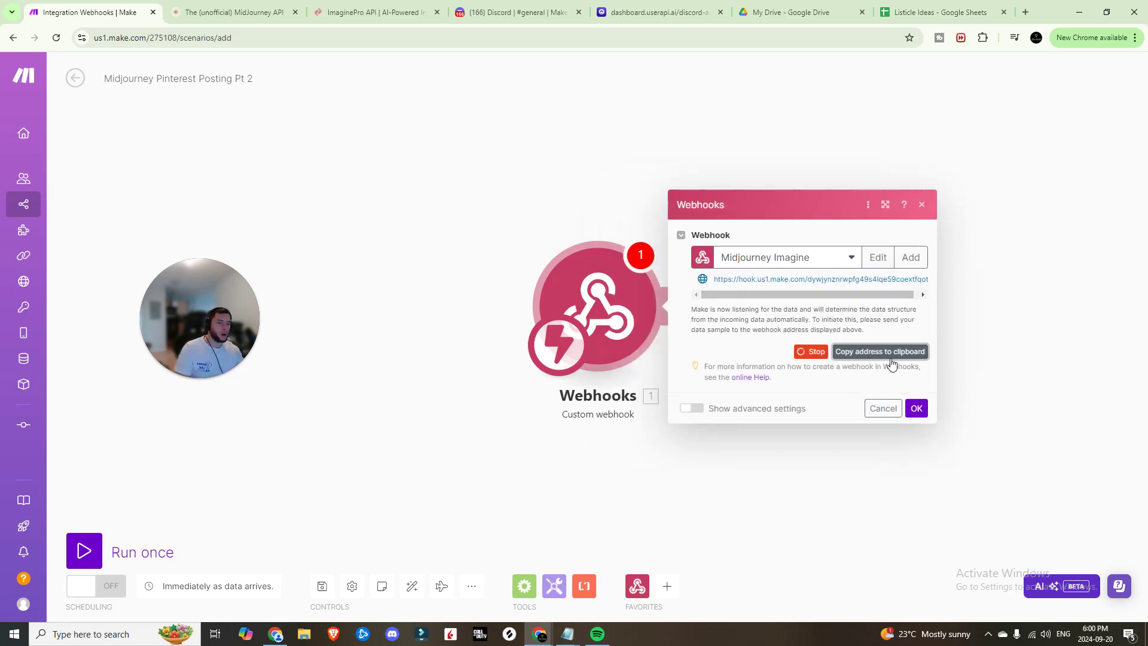
pyautogui.click(916, 408)
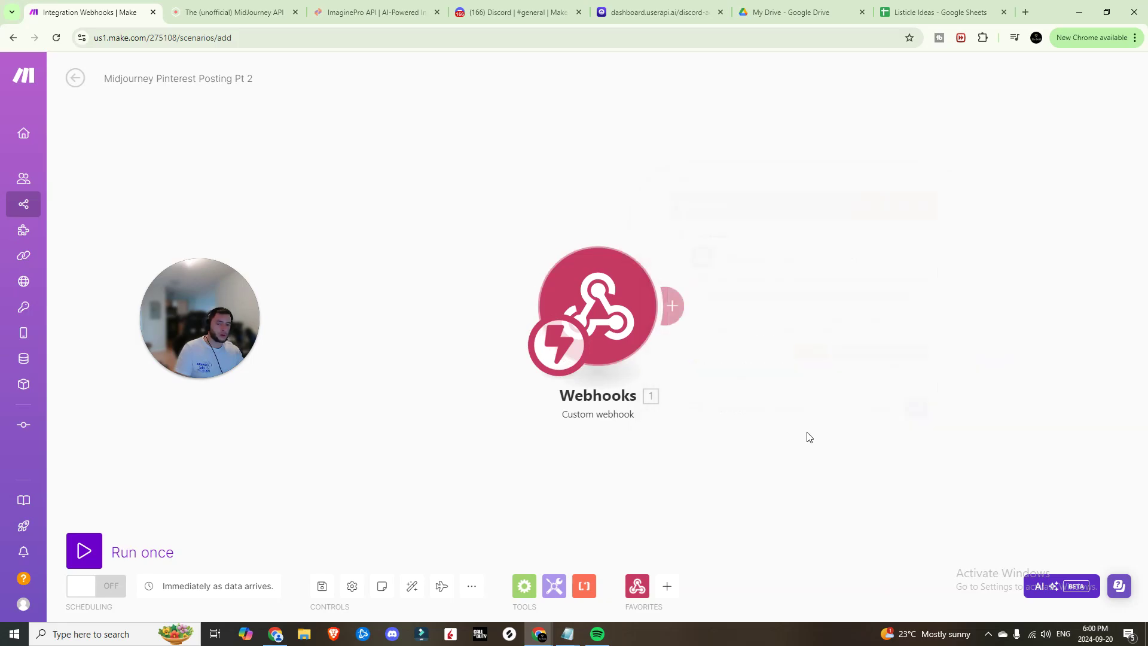
# Save the Pt 2 scenario and return to Pinterest Posting Midjourney.
pyautogui.click(323, 587)
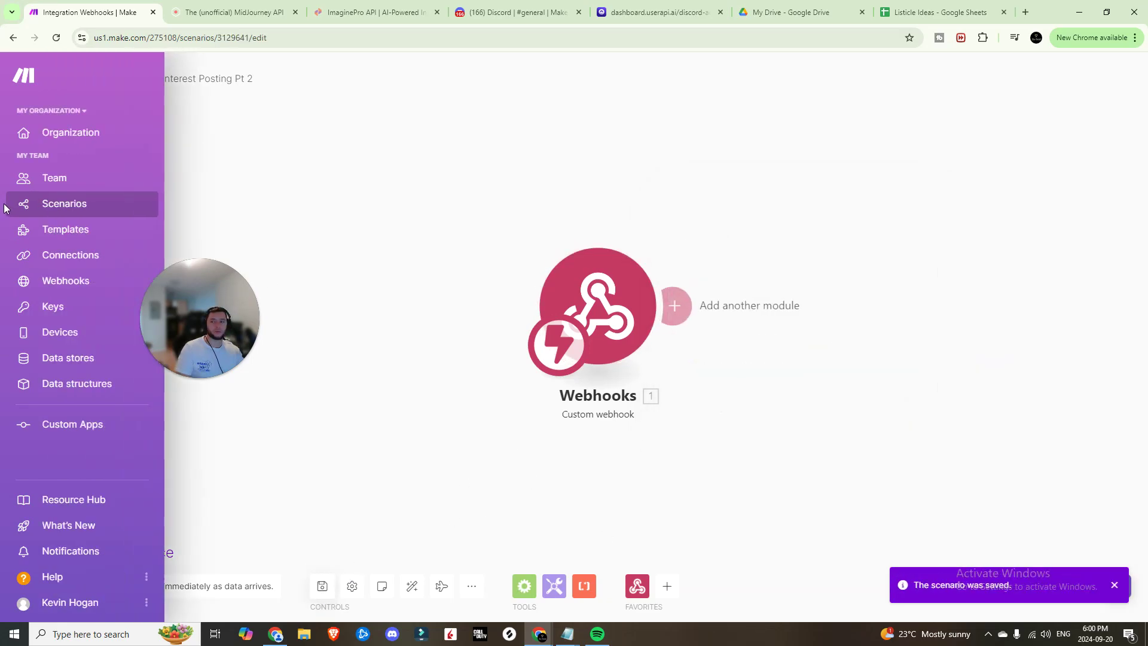
pyautogui.click(30, 207)
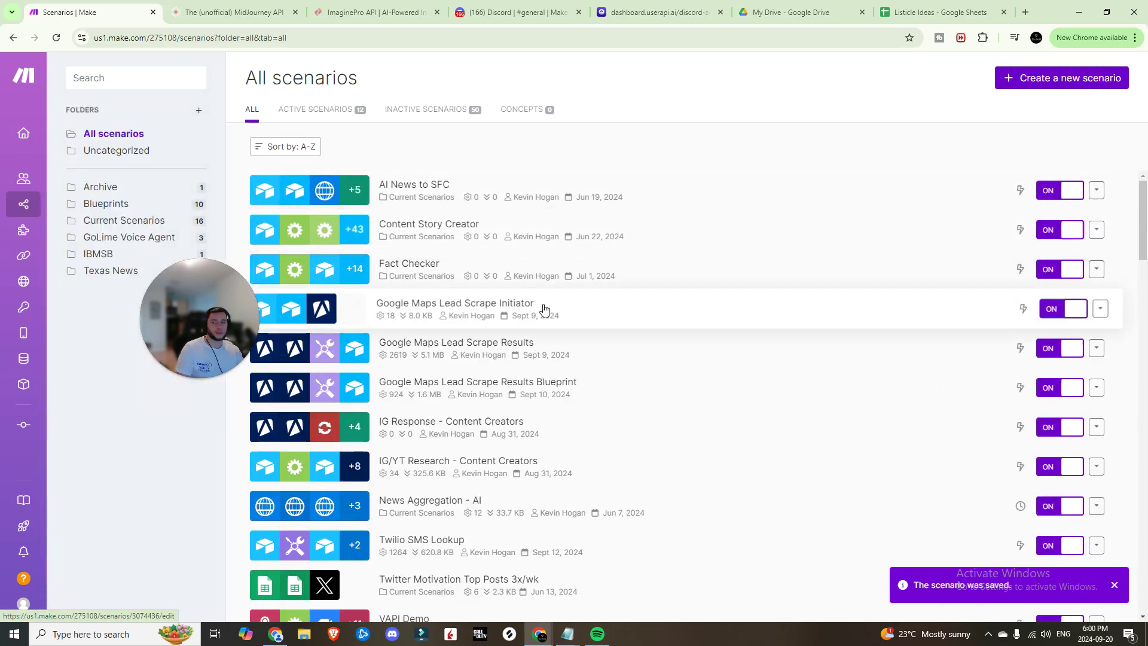
pyautogui.scroll(-2, 474, 295)
pyautogui.hotkey('alt', 'Left')
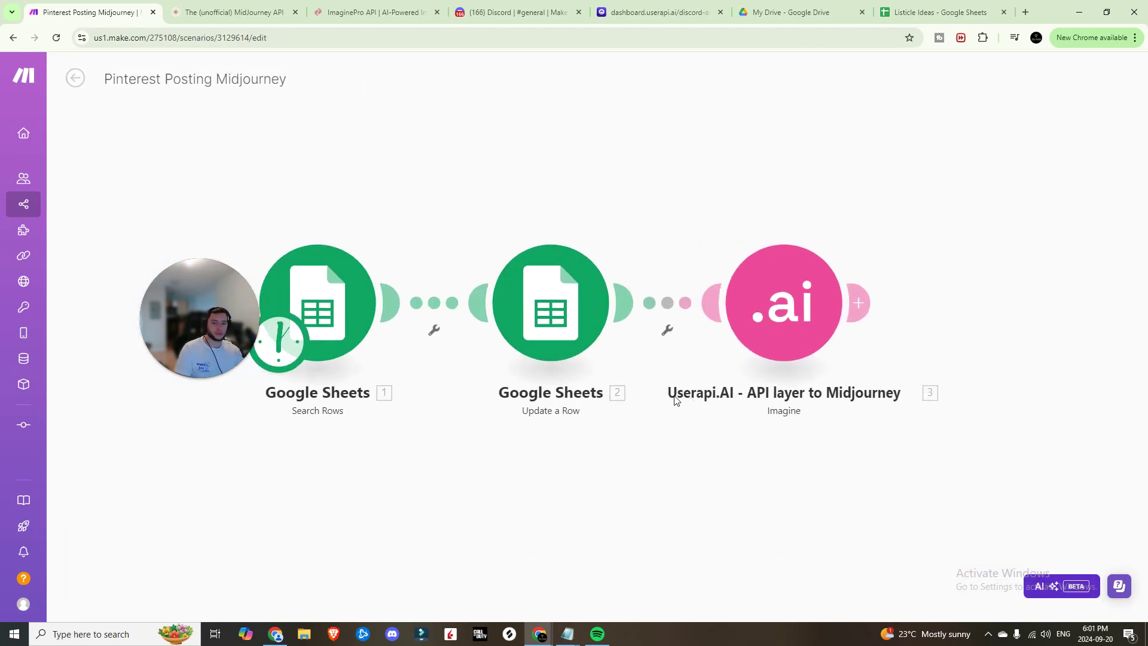
# Paste the Midjourney Imagine webhook address into the Imagine module's Webhook Url.
pyautogui.click(813, 336)
pyautogui.click(948, 263)
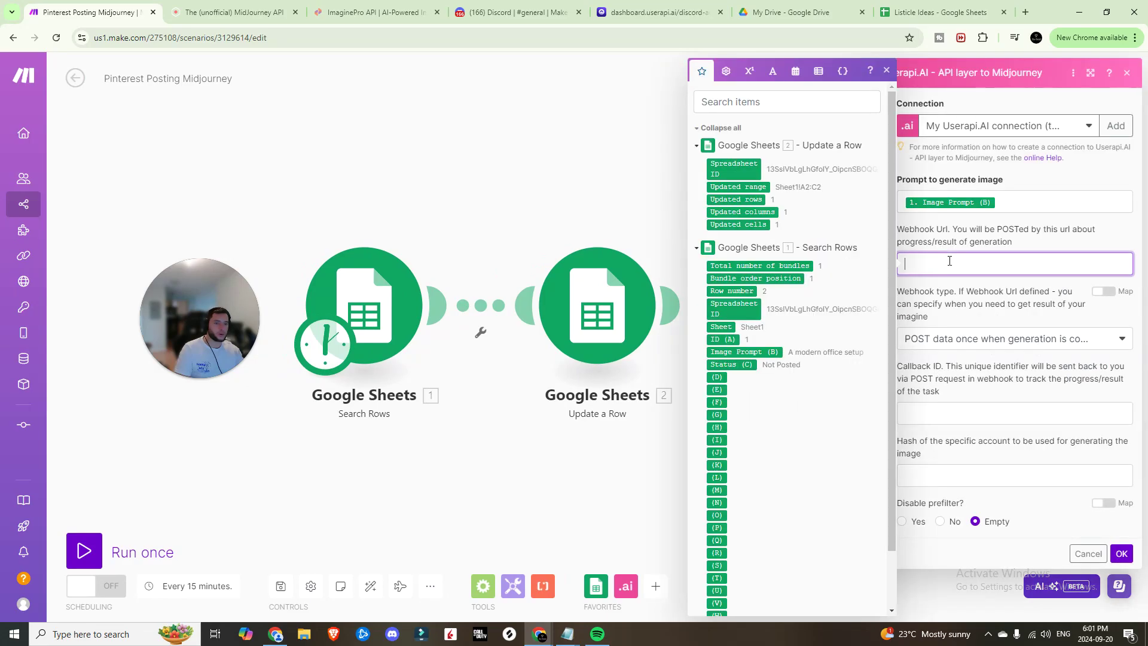
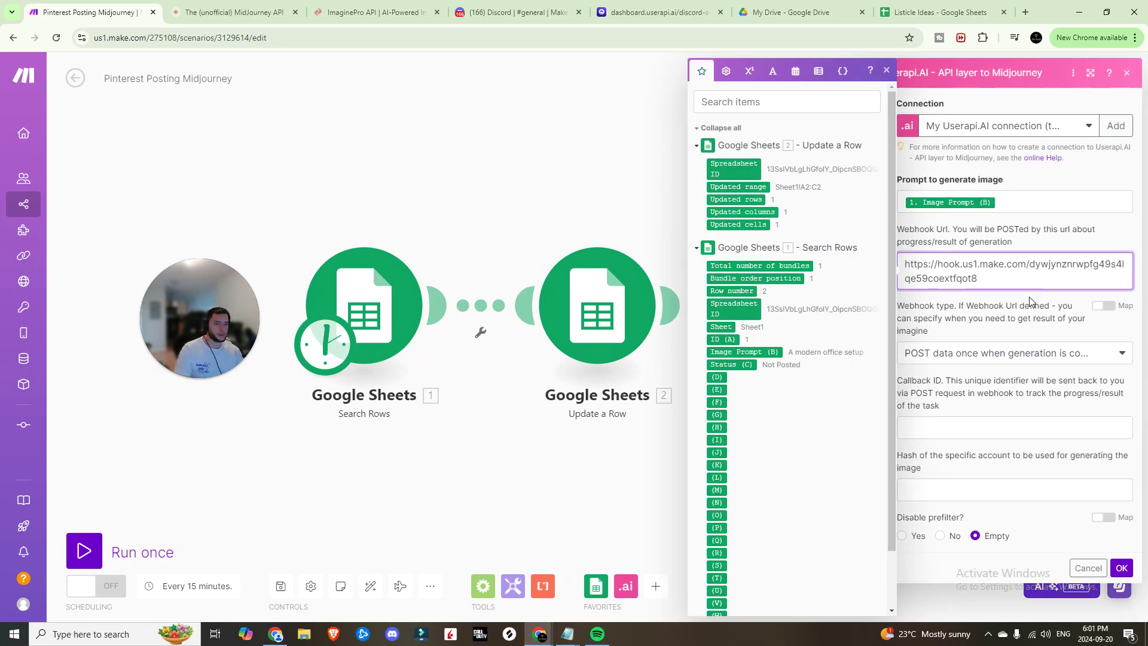
pyautogui.click(1029, 296)
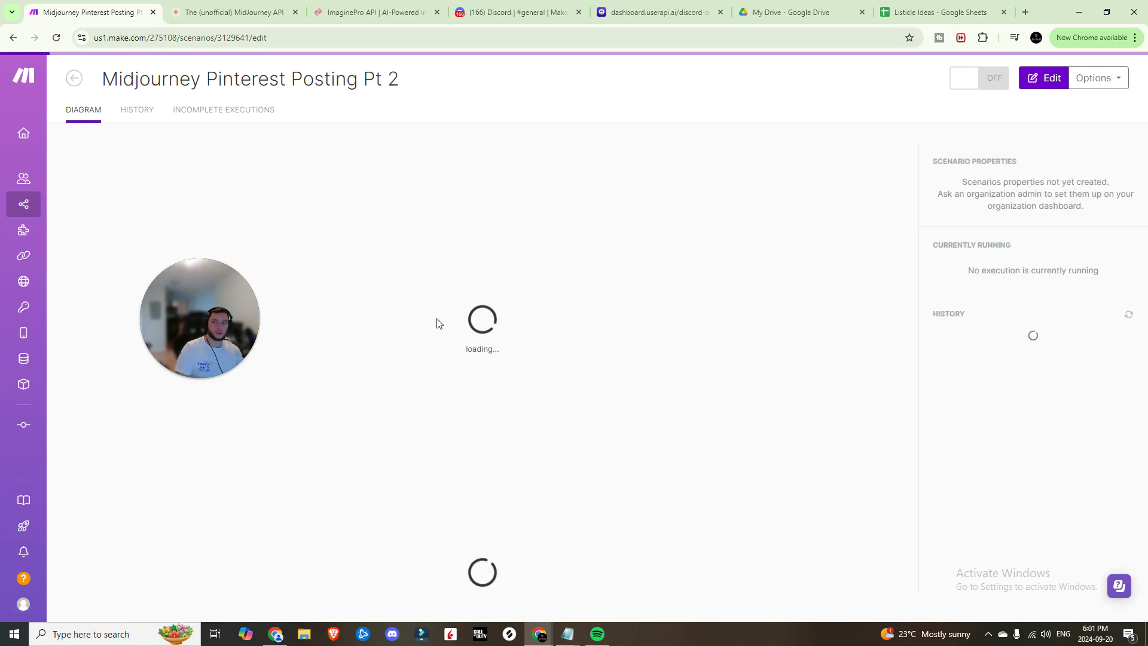
# Add a Userapi.AI Upscale module after the webhook trigger.
pyautogui.click(544, 304)
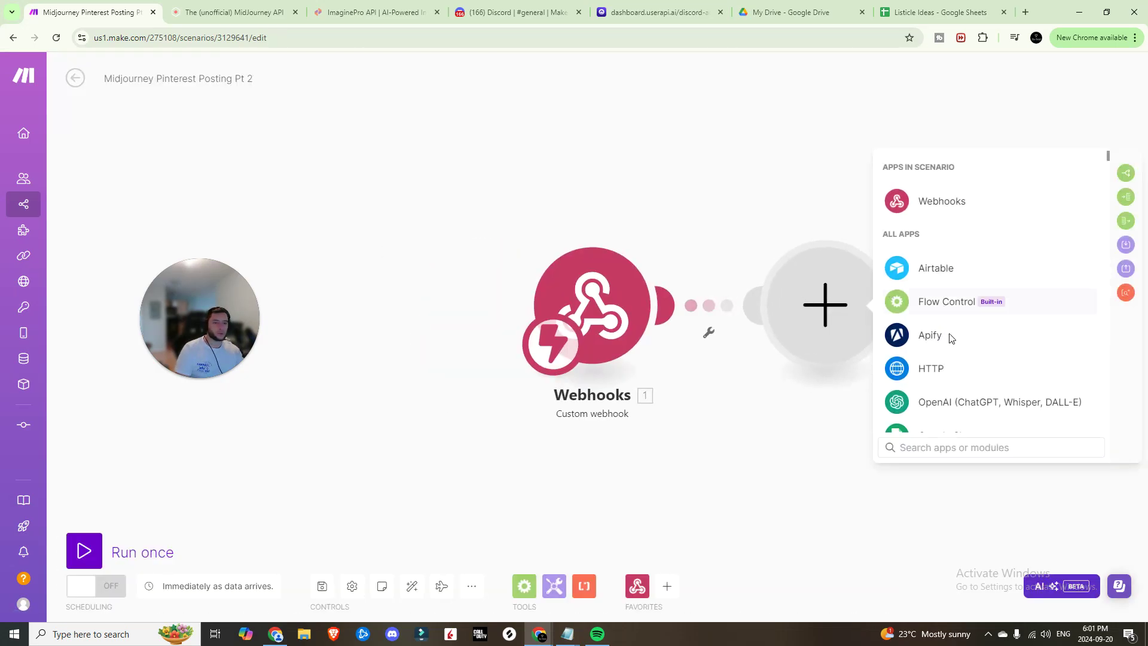
pyautogui.write('usera')
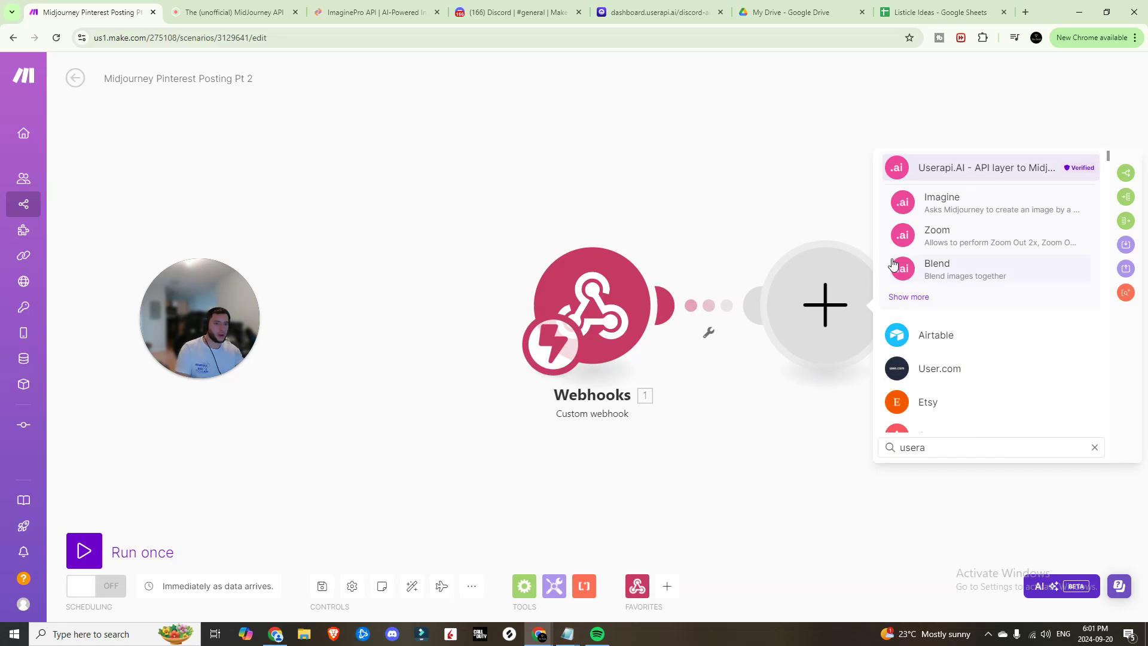
pyautogui.click(909, 297)
pyautogui.scroll(-1, 943, 328)
pyautogui.click(942, 330)
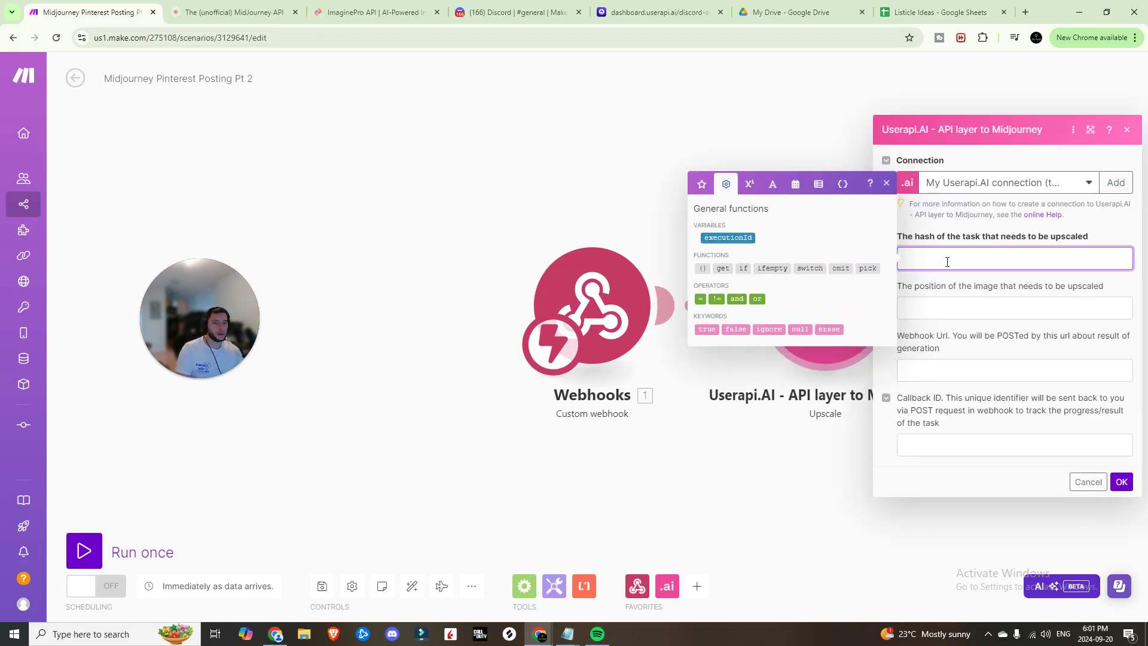
pyautogui.click(847, 492)
# Reopen the Upscale settings, then leave the task hash field empty for now.
pyautogui.click(678, 266)
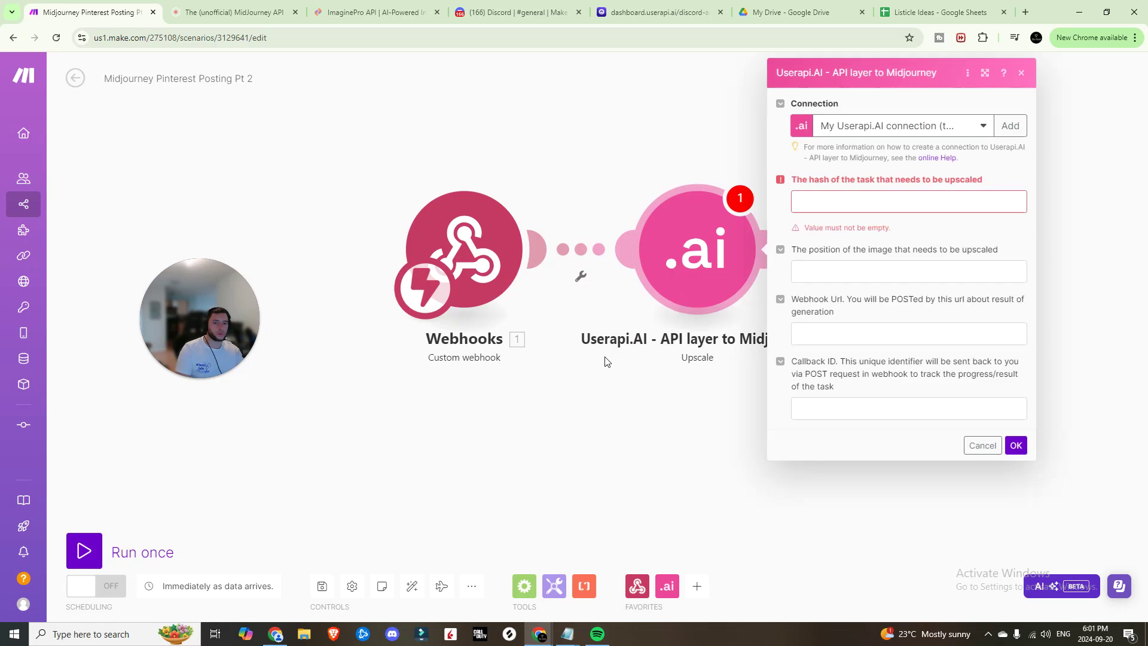
pyautogui.click(940, 201)
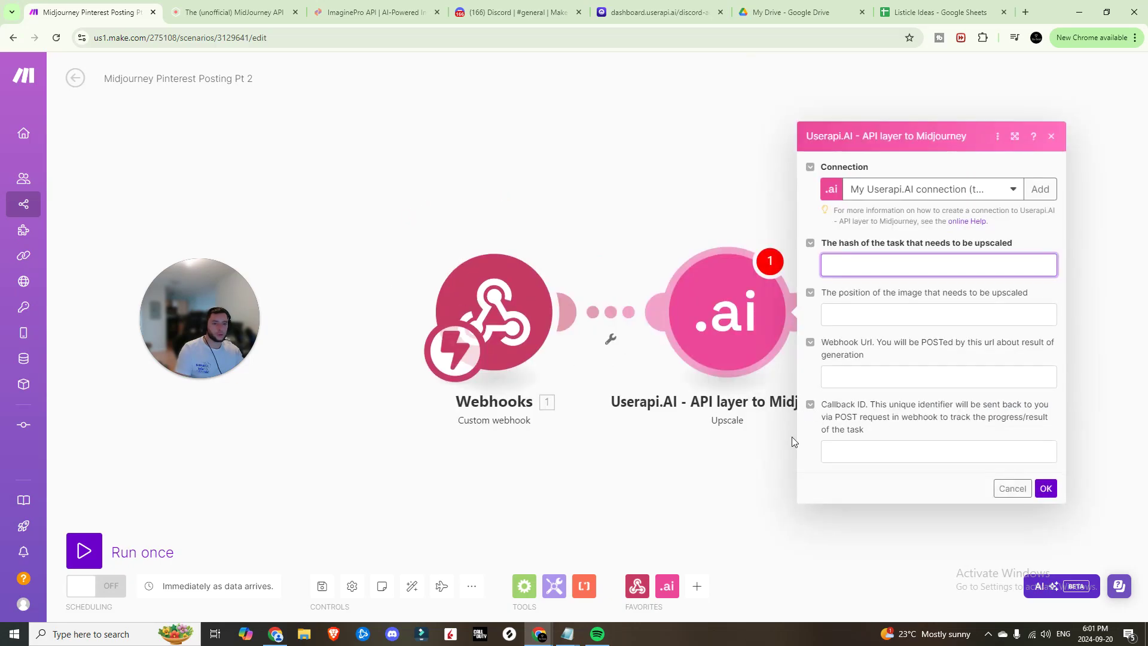
pyautogui.click(1053, 137)
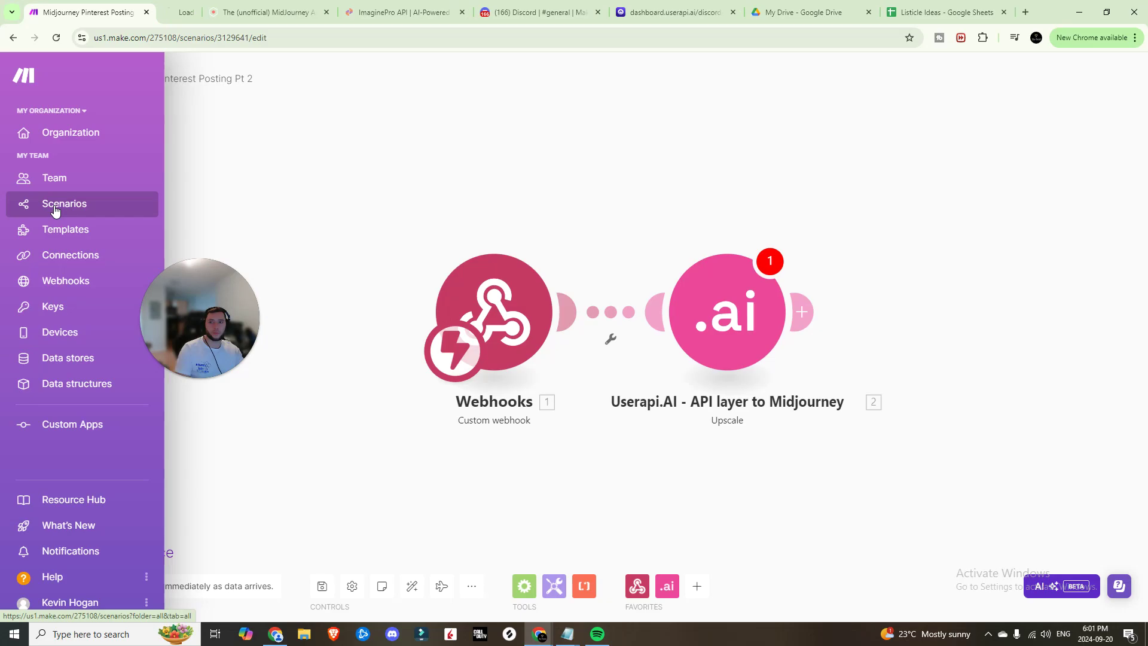
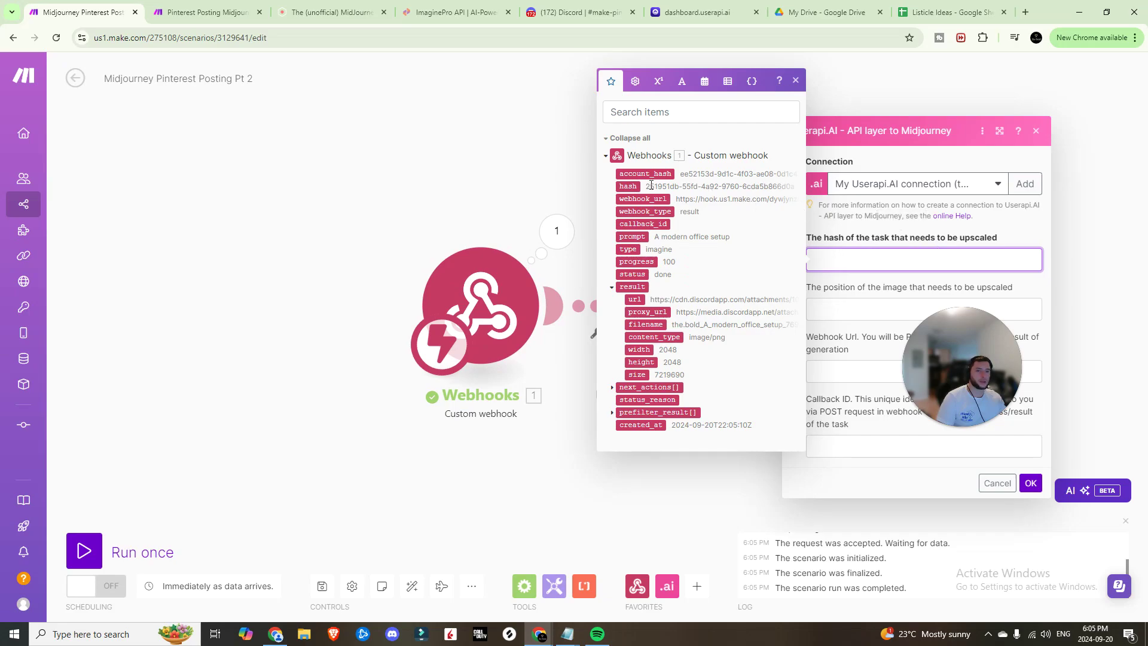
# Map the webhook's 1. hash value into the upscale module's hash field.
pyautogui.click(628, 186)
pyautogui.moveTo(985, 386); pyautogui.dragTo(249, 435)
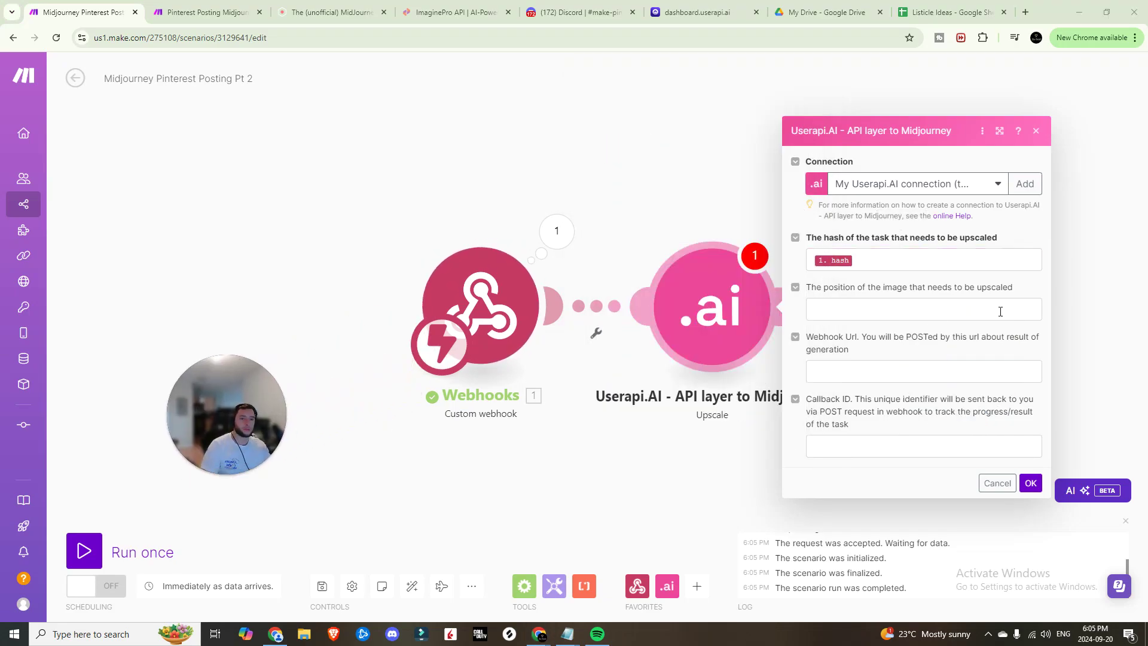
pyautogui.click(907, 315)
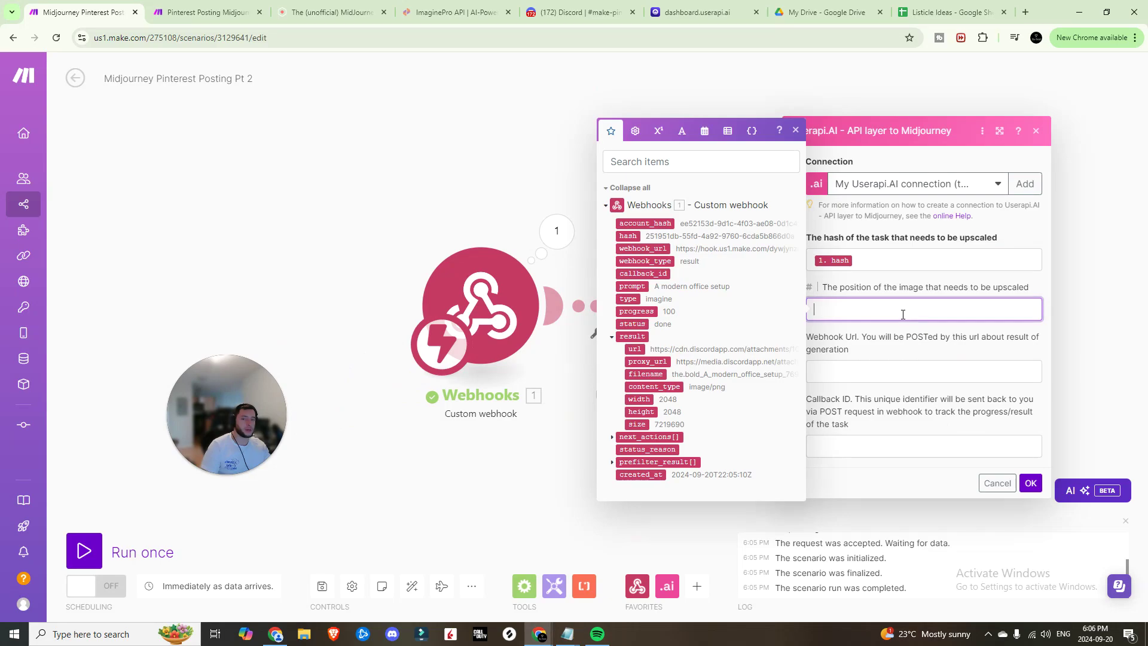
# Copy the result url from the webhook's raw output bundle and open the four-image grid in a new tab.
pyautogui.click(557, 231)
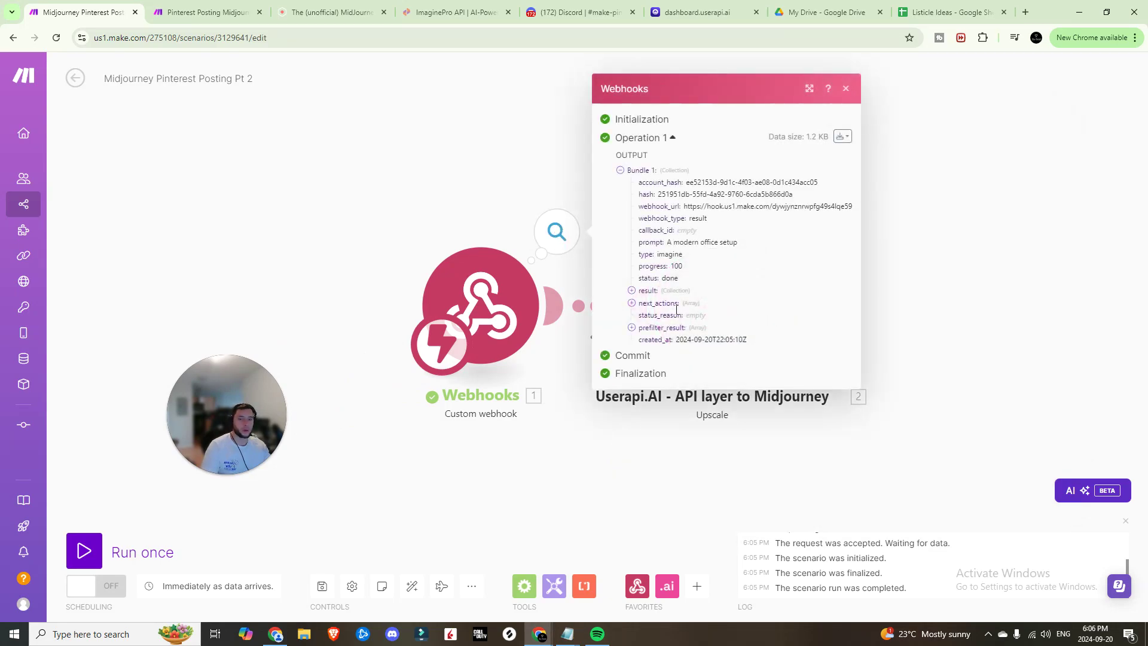
pyautogui.click(632, 292)
pyautogui.moveTo(663, 286); pyautogui.dragTo(777, 299)
pyautogui.click(843, 120)
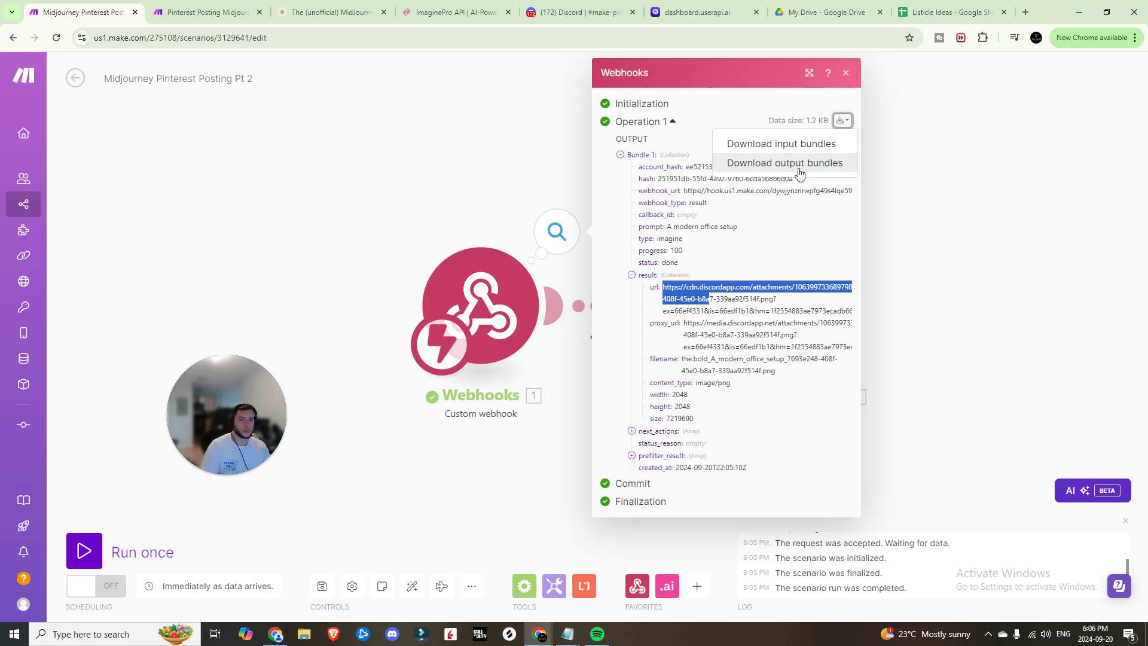
pyautogui.click(789, 163)
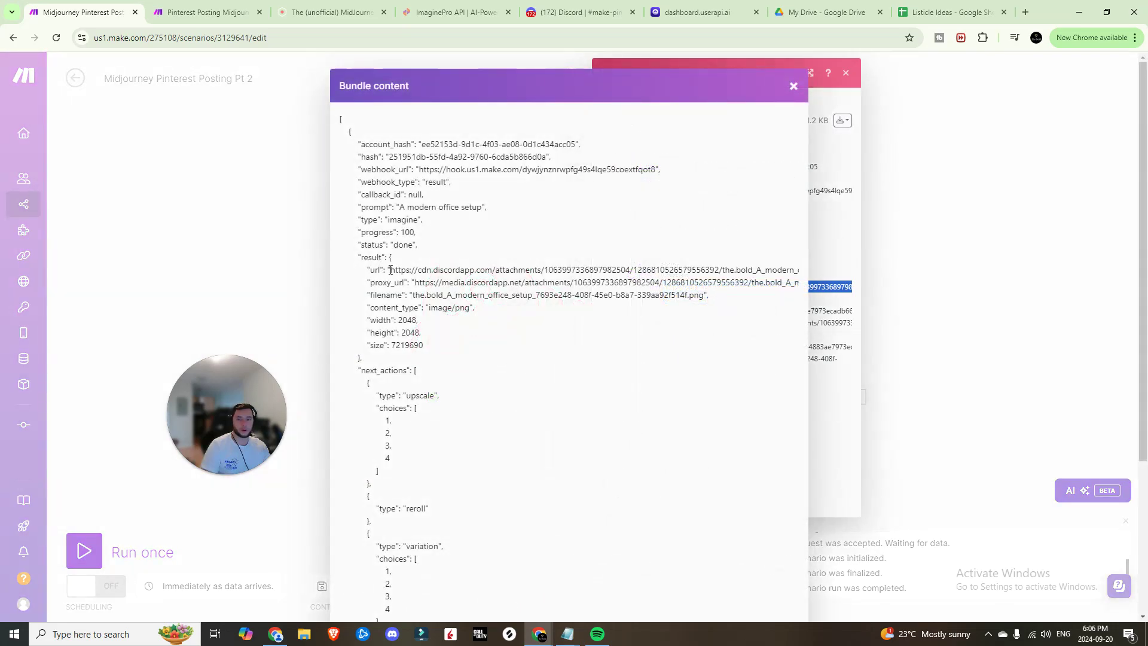
pyautogui.moveTo(390, 270); pyautogui.dragTo(799, 270)
pyautogui.hotkey('ctrl', 'c')
pyautogui.hotkey('ctrl', 't')
pyautogui.hotkey('ctrl', 'v')
pyautogui.press('Return')
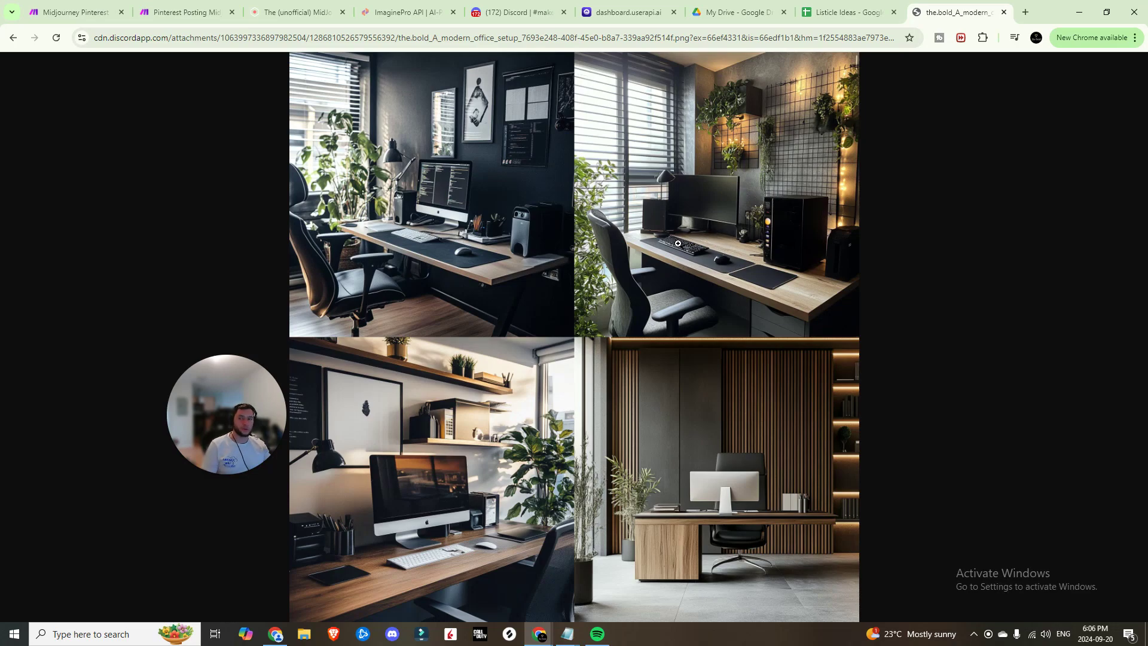
# Close the bundle content and webhook output panels in the Pt 2 scenario.
pyautogui.click(180, 12)
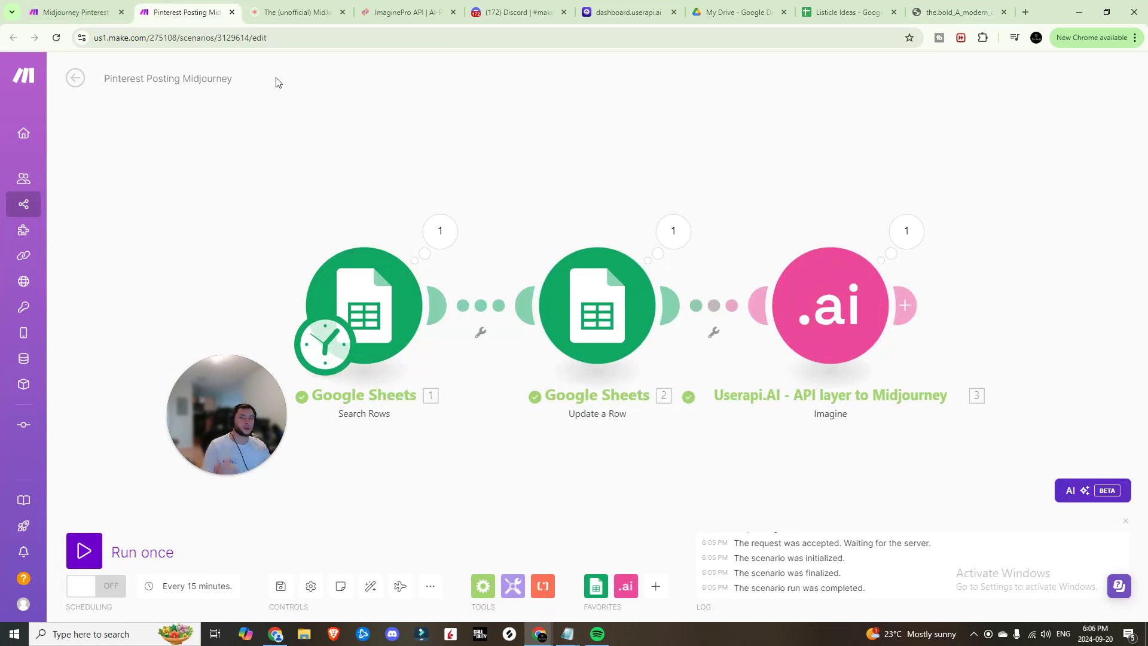
pyautogui.click(68, 12)
pyautogui.click(795, 86)
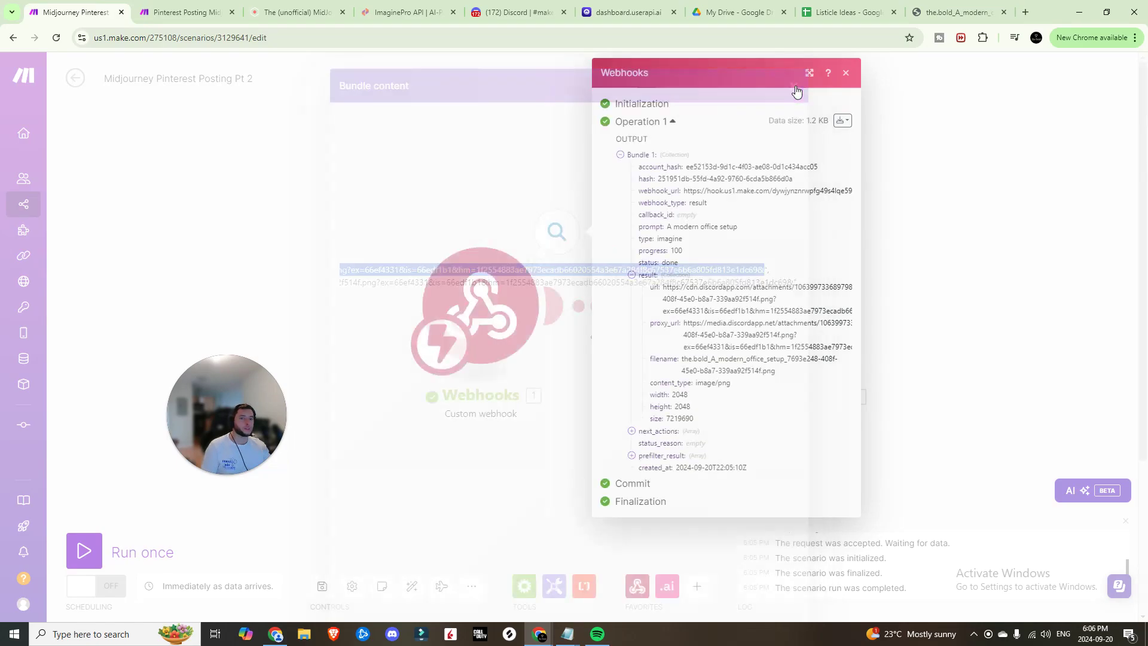
pyautogui.click(845, 73)
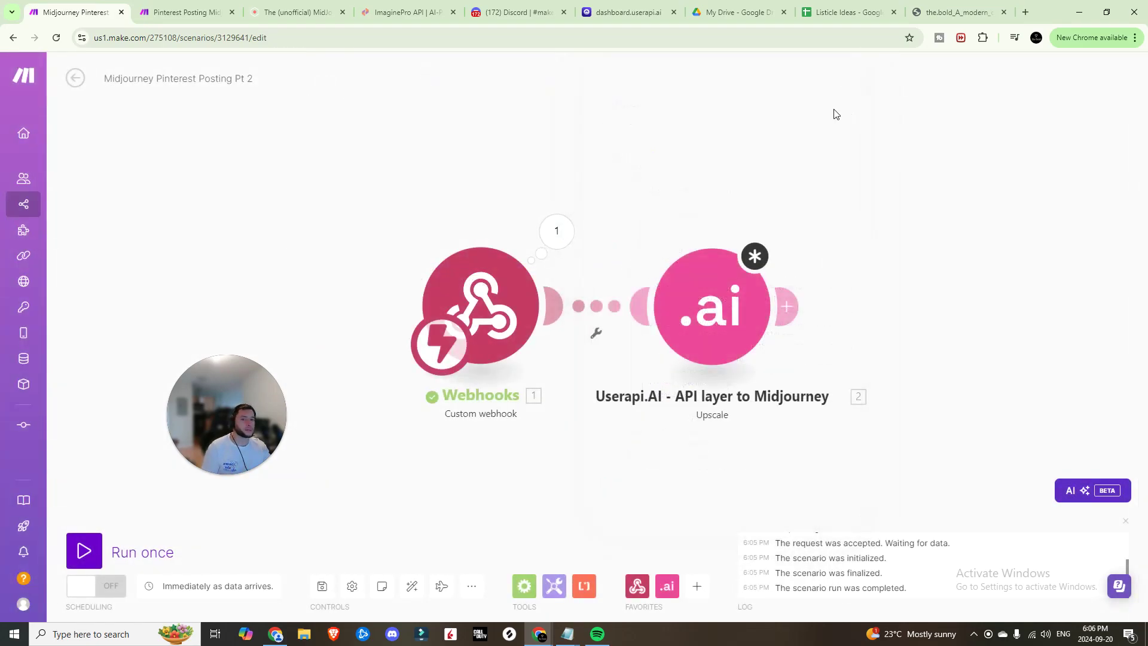
# Set the upscale image position to 2, confirm it, and go to the All scenarios list.
pyautogui.click(735, 305)
pyautogui.click(818, 312)
pyautogui.write('2')
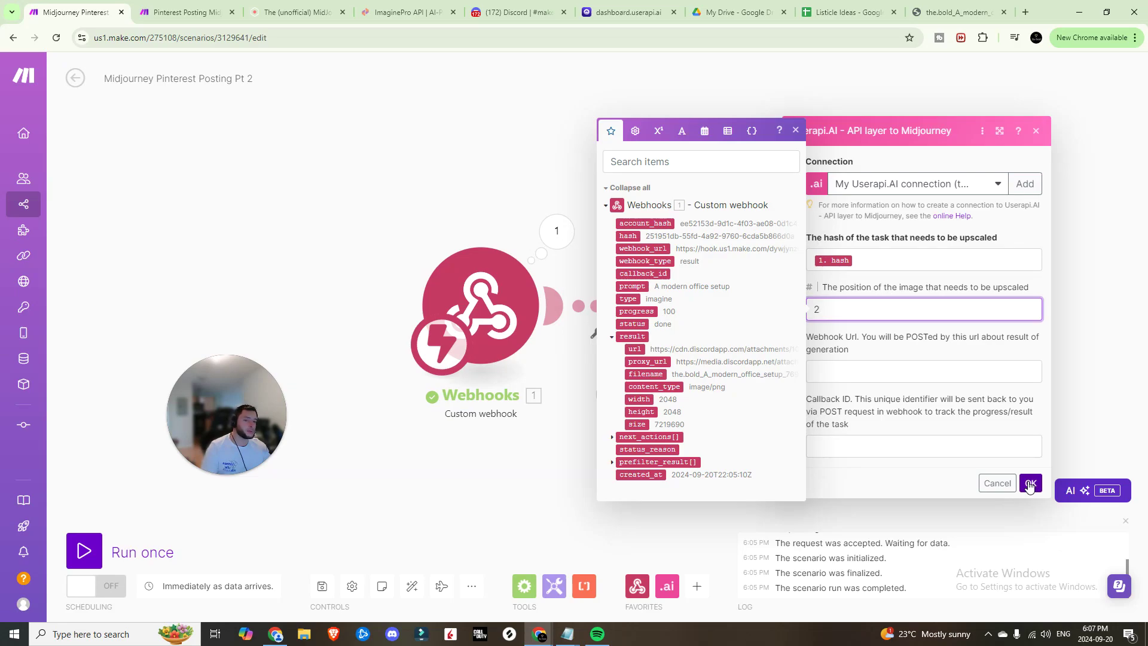
pyautogui.click(1030, 484)
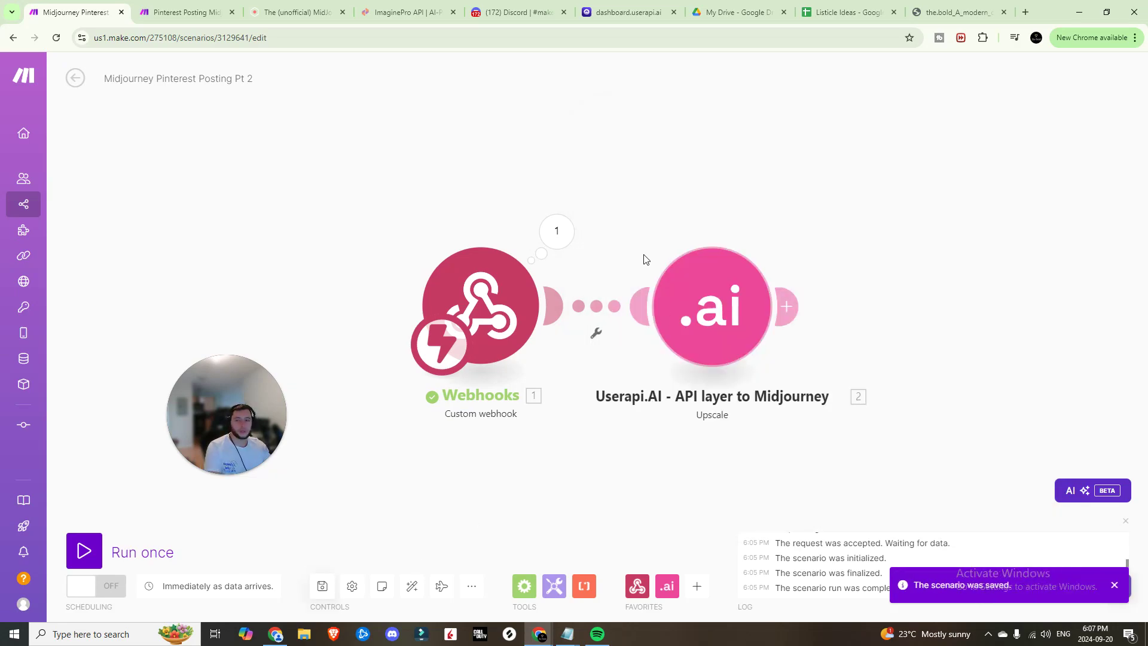
pyautogui.click(721, 314)
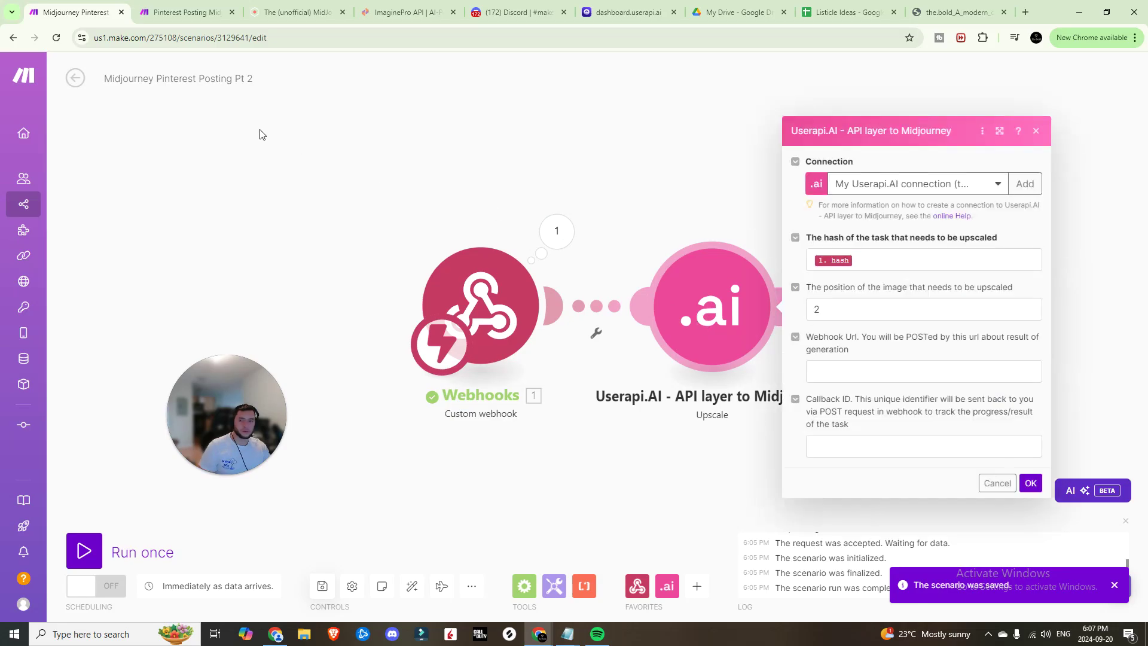
pyautogui.press('Escape')
pyautogui.moveTo(42, 209)
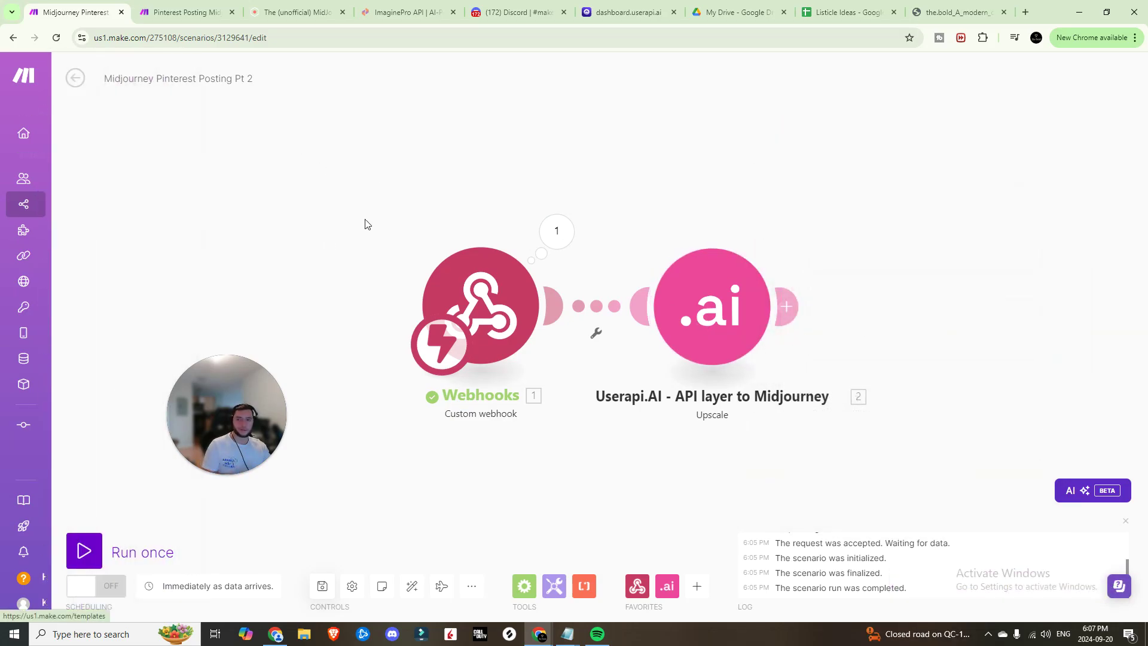
pyautogui.click(61, 201)
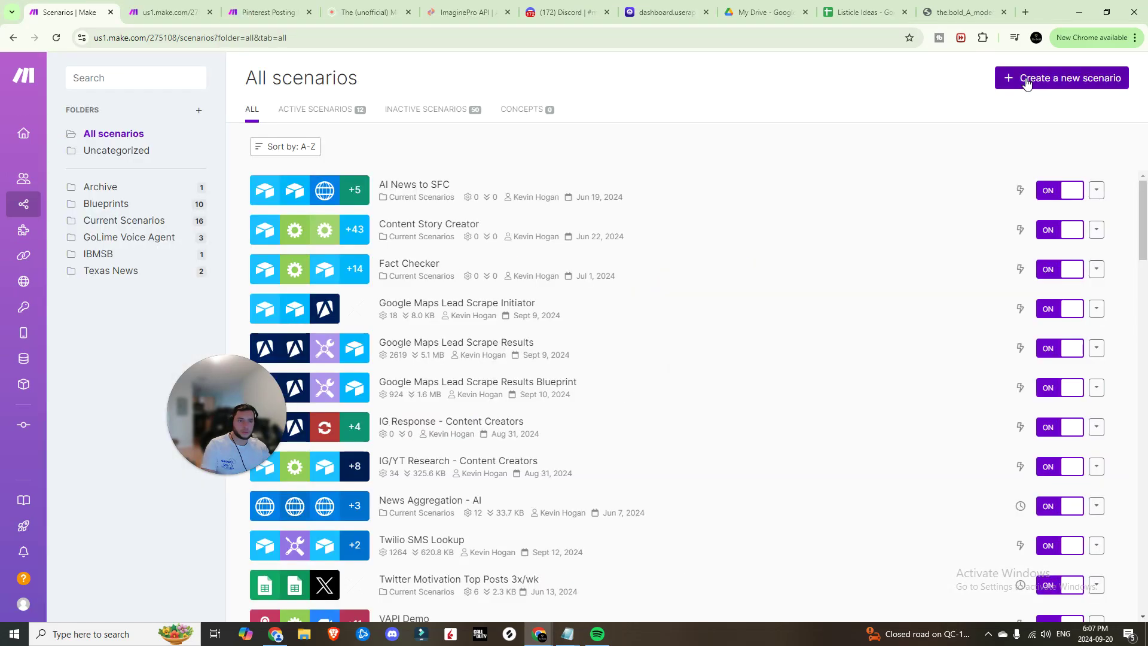
# Create a new scenario titled 'Midjourney Pinterest Pt 3'.
pyautogui.click(1025, 79)
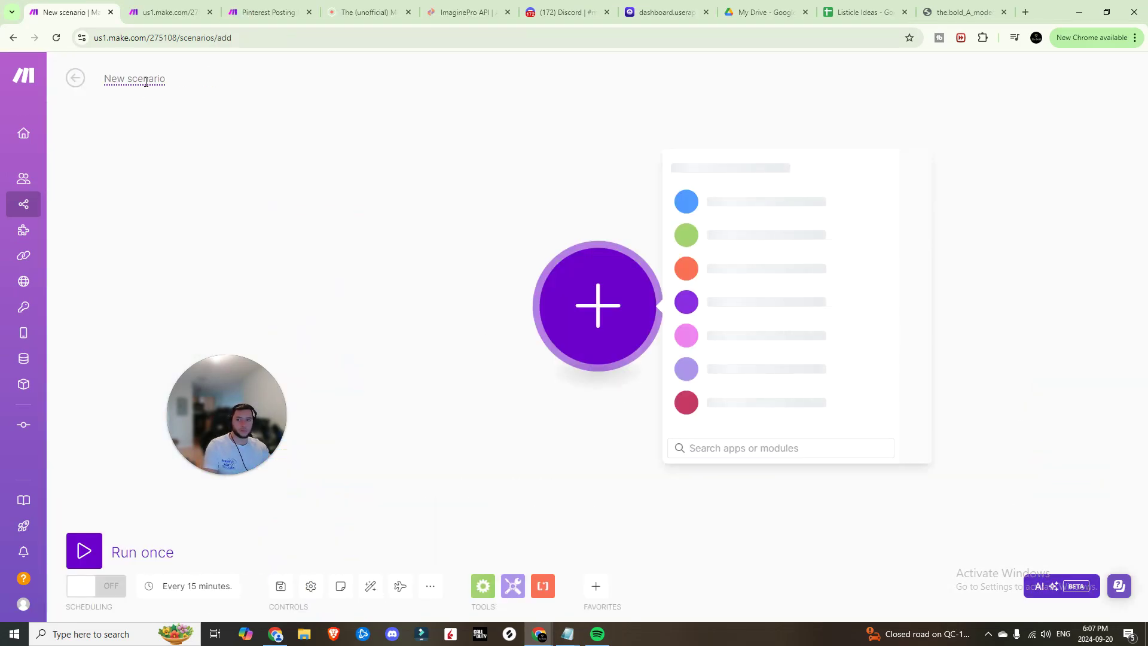
pyautogui.click(143, 79)
pyautogui.write('Midj')
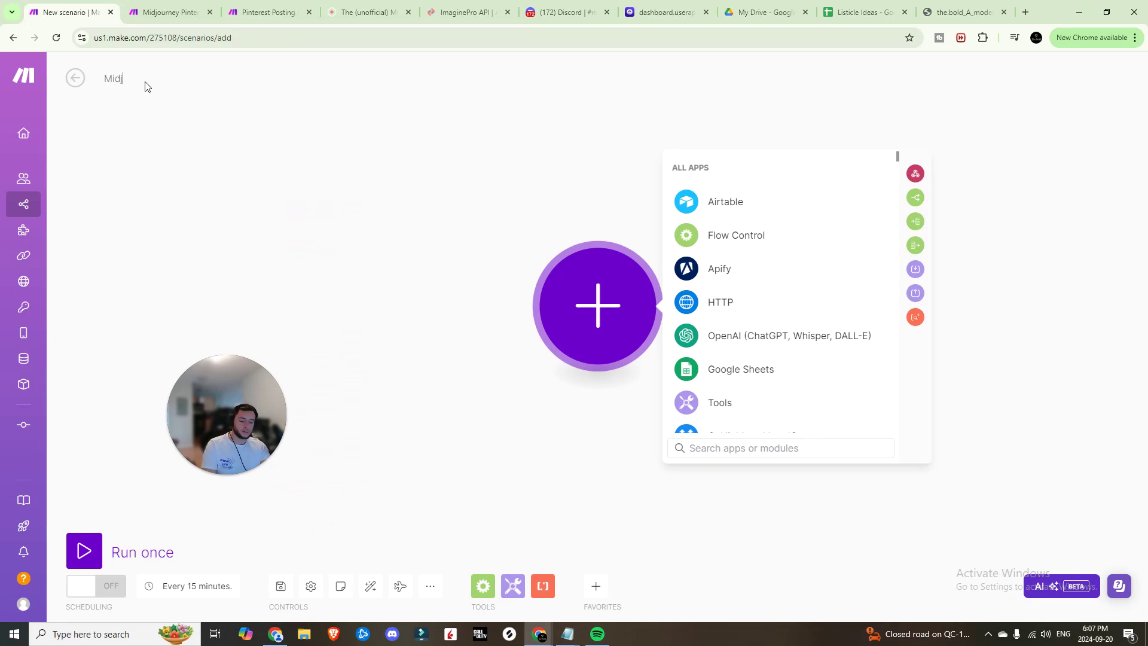
pyautogui.write('ourney Pinterest Pt 3')
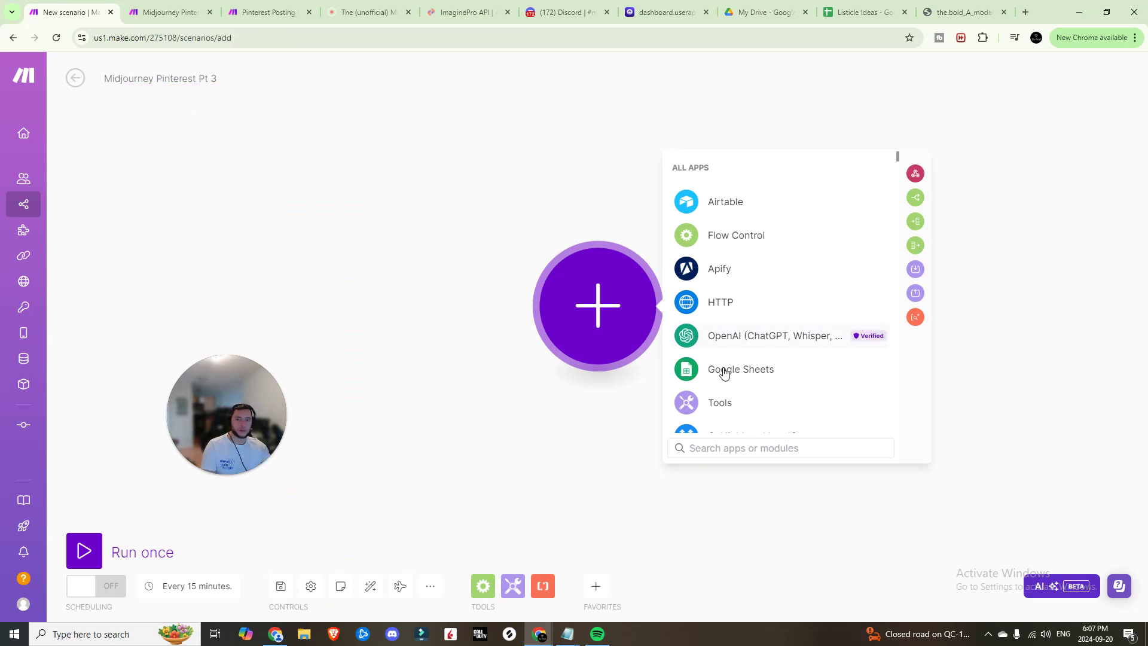
pyautogui.click(730, 445)
# Add a Custom webhook trigger with a new webhook named 'Midjourney Upscale'.
pyautogui.write('webho')
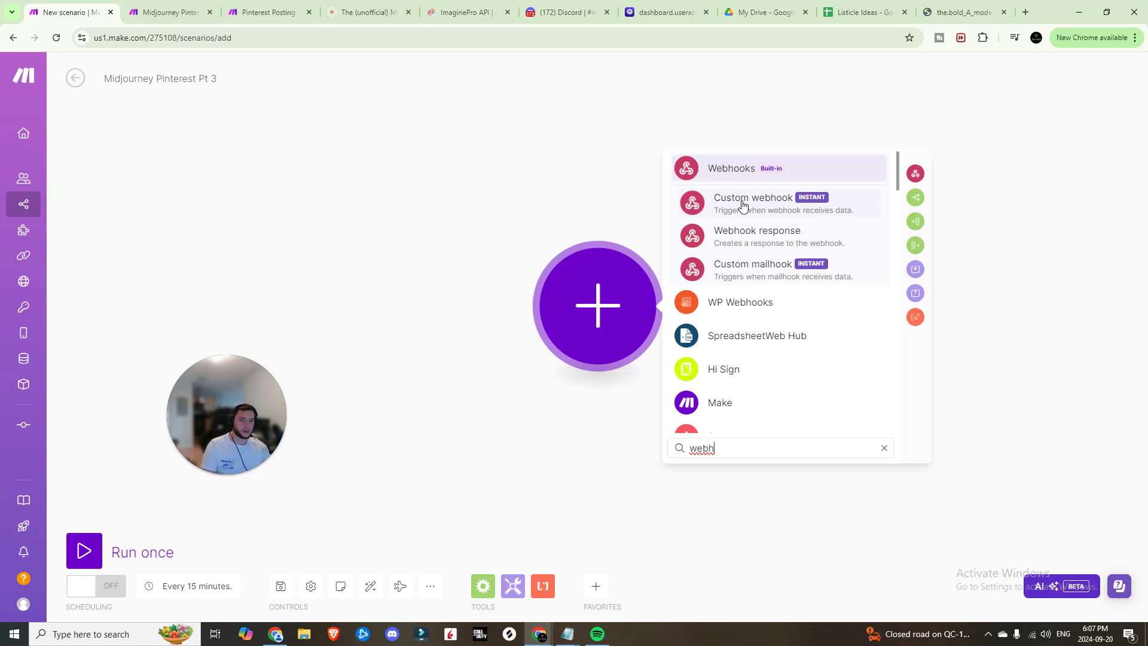
pyautogui.click(752, 203)
pyautogui.click(911, 302)
pyautogui.click(760, 253)
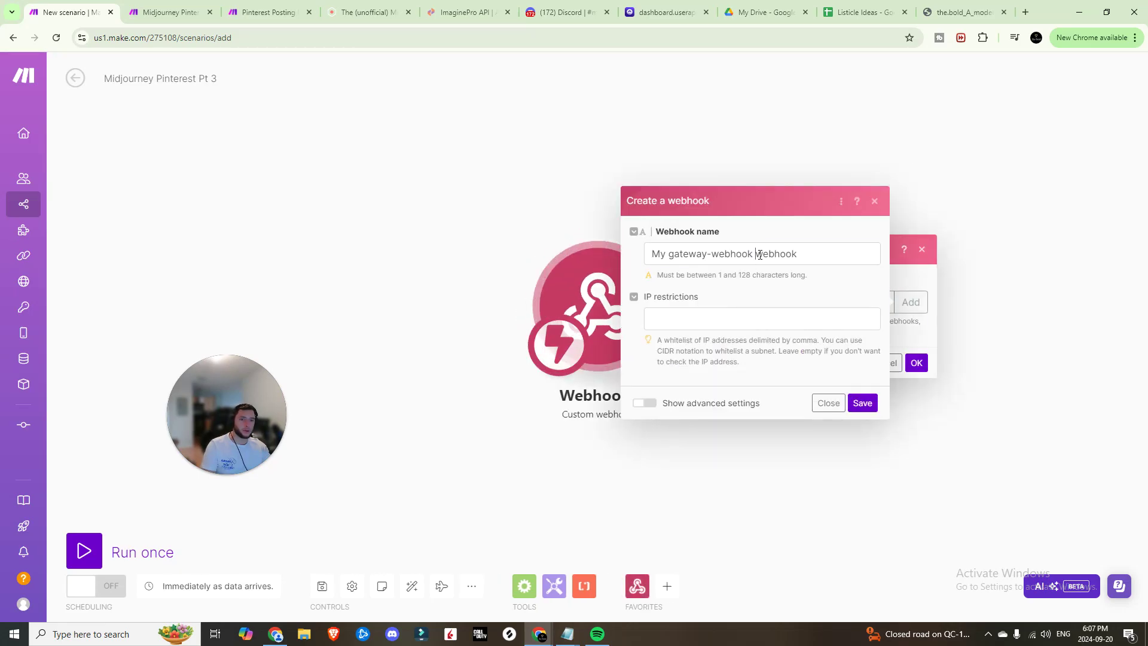
pyautogui.hotkey('ctrl', 'a')
pyautogui.write('Midjourney Upscale')
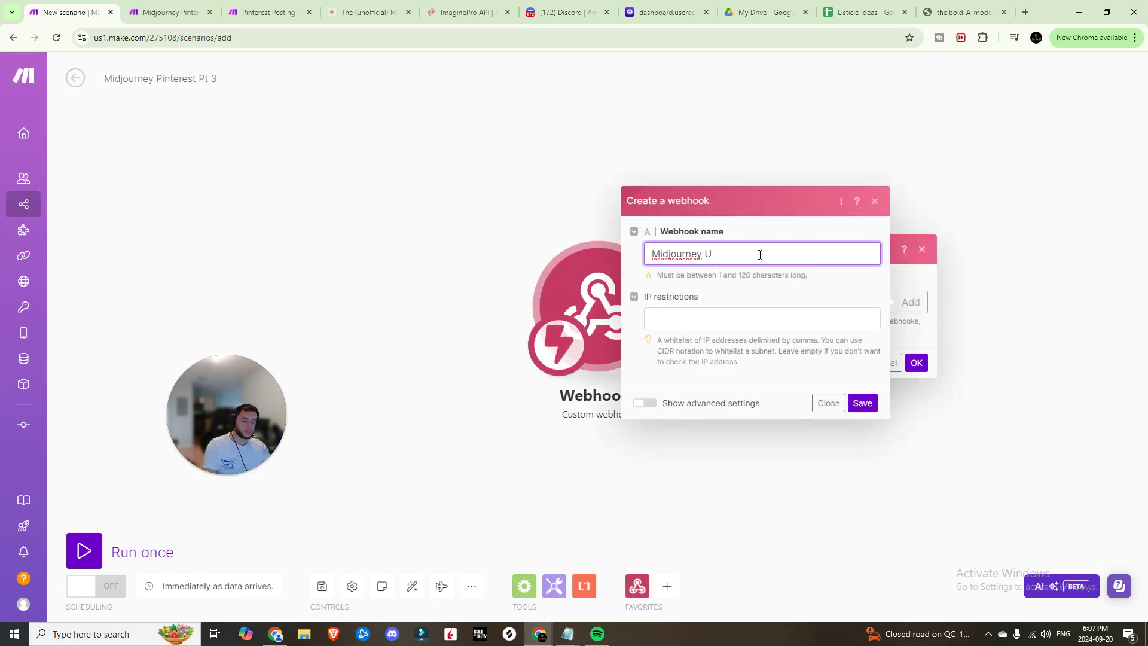
pyautogui.click(862, 403)
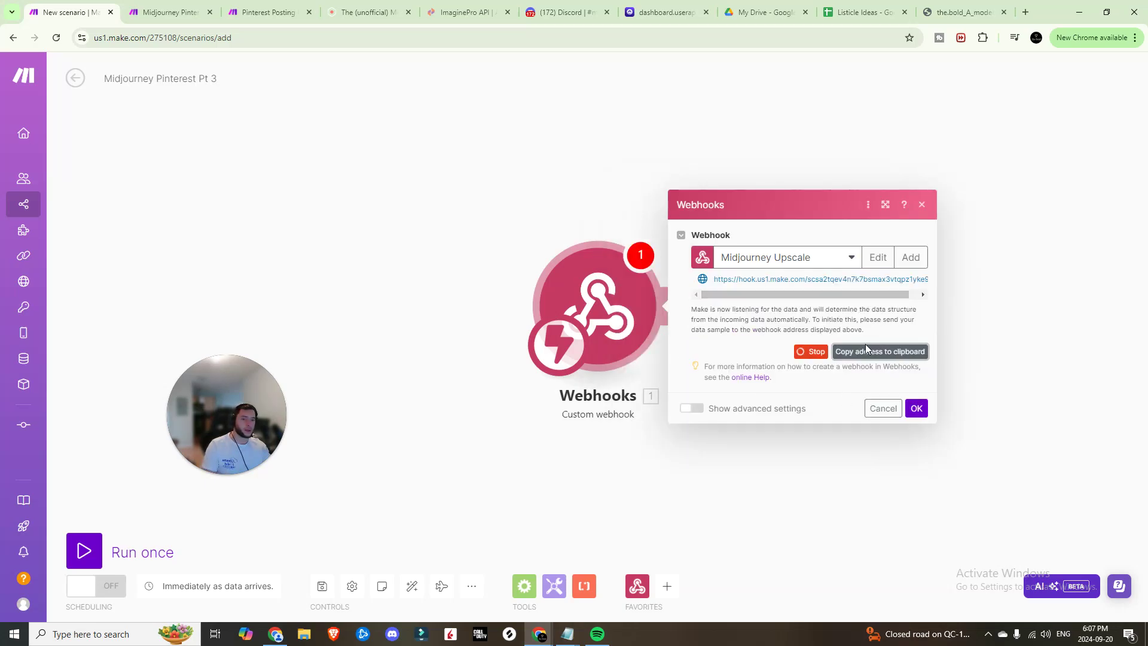
# Paste the new webhook address into Pt 2's upscale Webhook Url, then confirm the Pt 3 trigger.
pyautogui.click(179, 12)
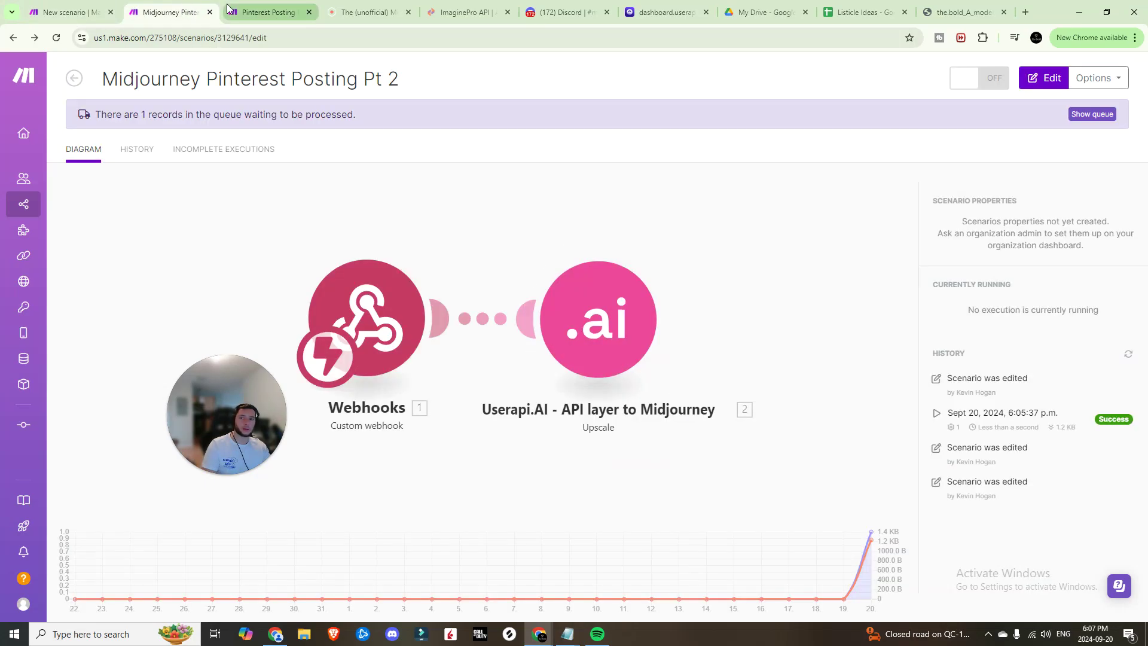
pyautogui.click(666, 307)
pyautogui.click(937, 369)
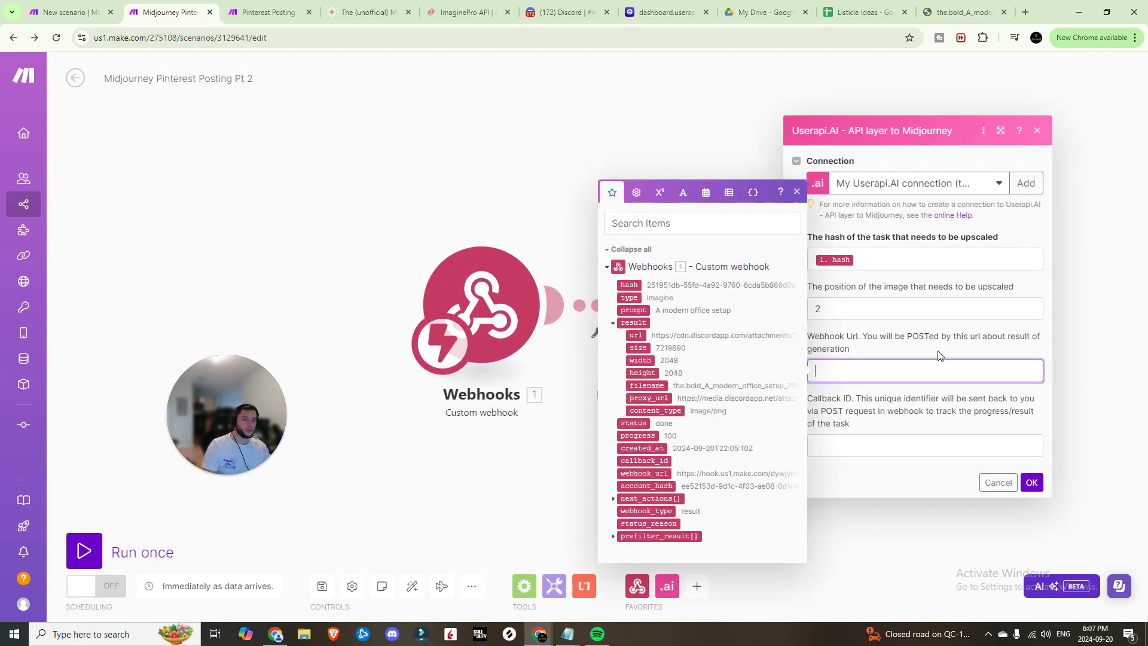
pyautogui.hotkey('ctrl', 'v')
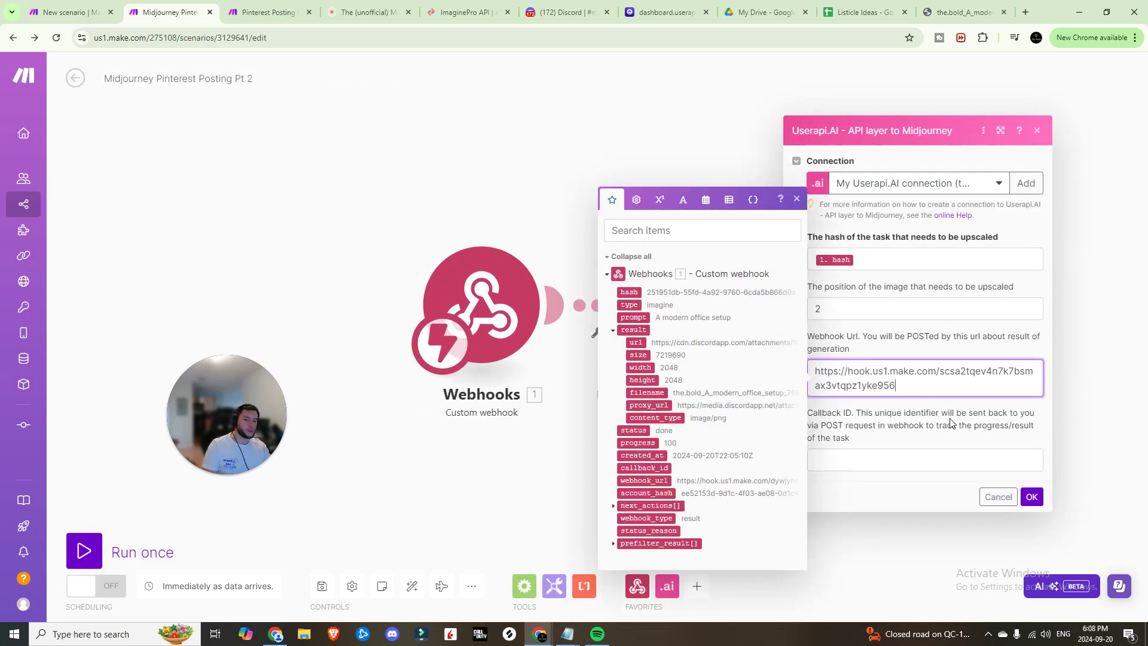
pyautogui.click(1031, 497)
pyautogui.hotkey('ctrl', 'shift', 'Tab')
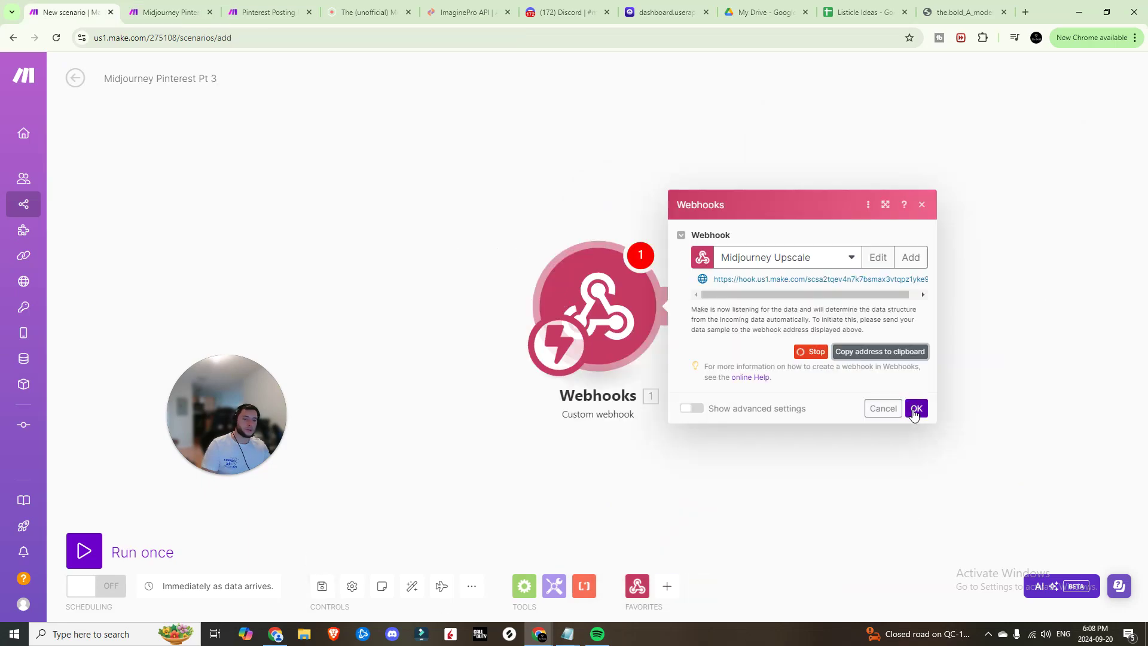
pyautogui.click(913, 407)
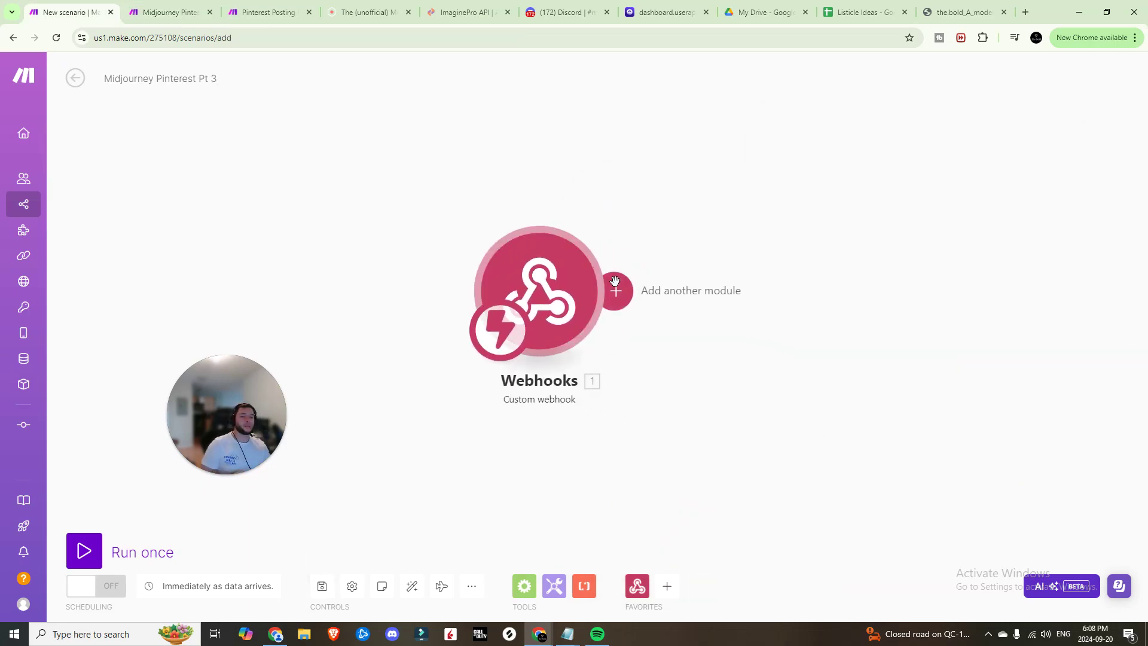
# Attach a Pinterest Get a Board module set to Board 1 after the webhook, plus an empty module slot.
pyautogui.click(622, 292)
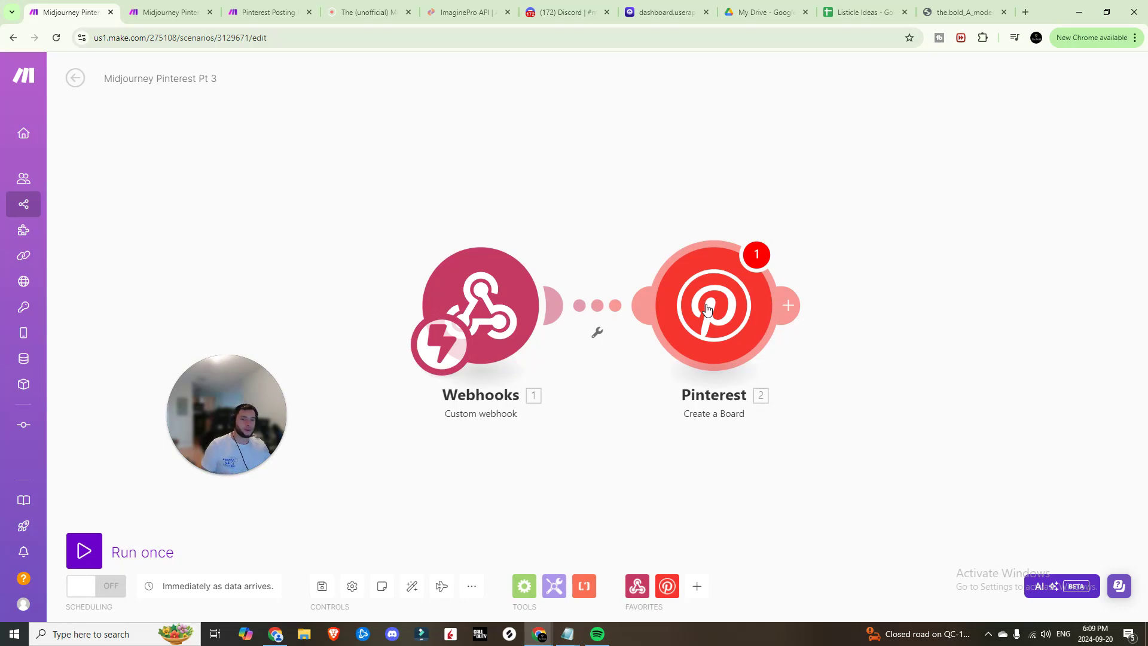
pyautogui.click(707, 308)
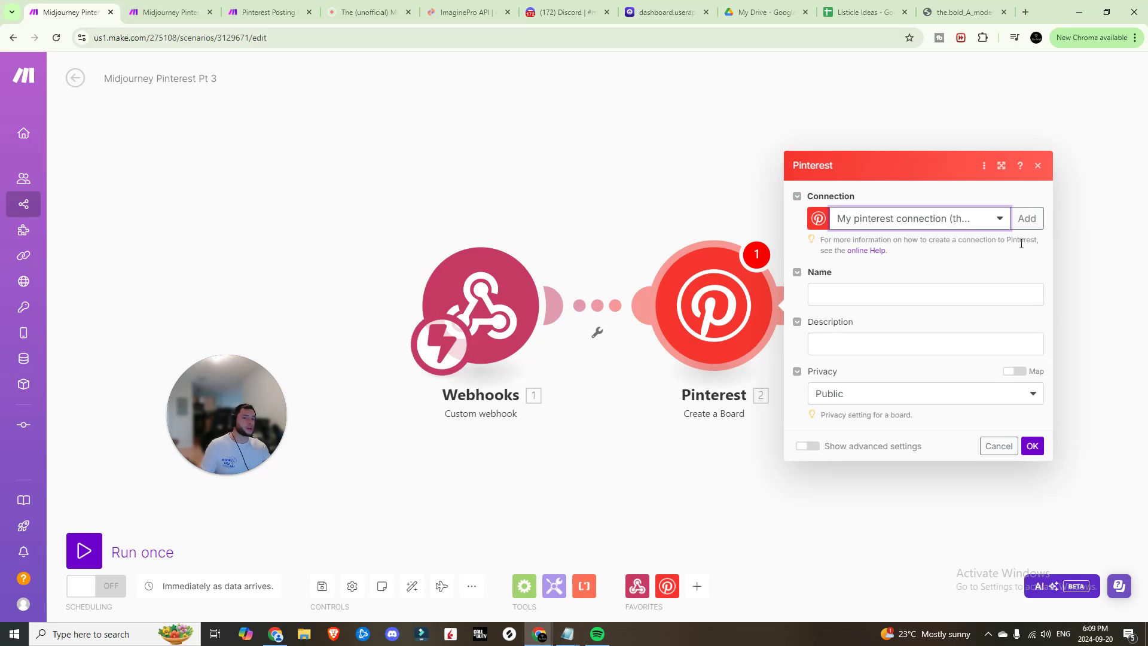
pyautogui.click(815, 233)
pyautogui.scroll(-3, 884, 387)
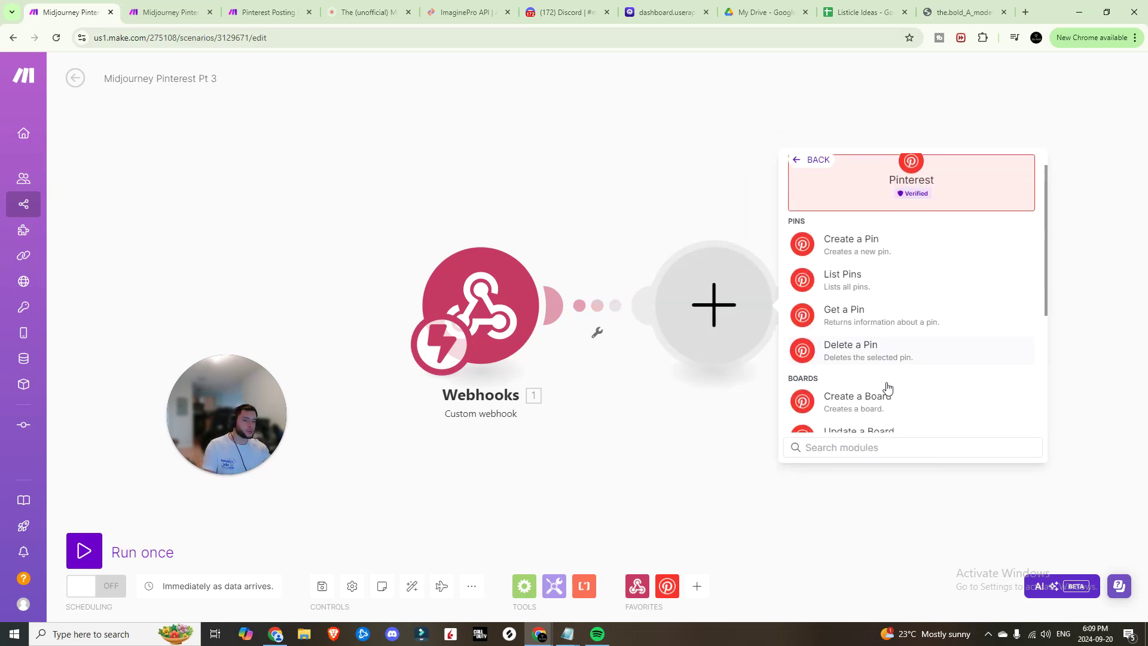
pyautogui.click(881, 364)
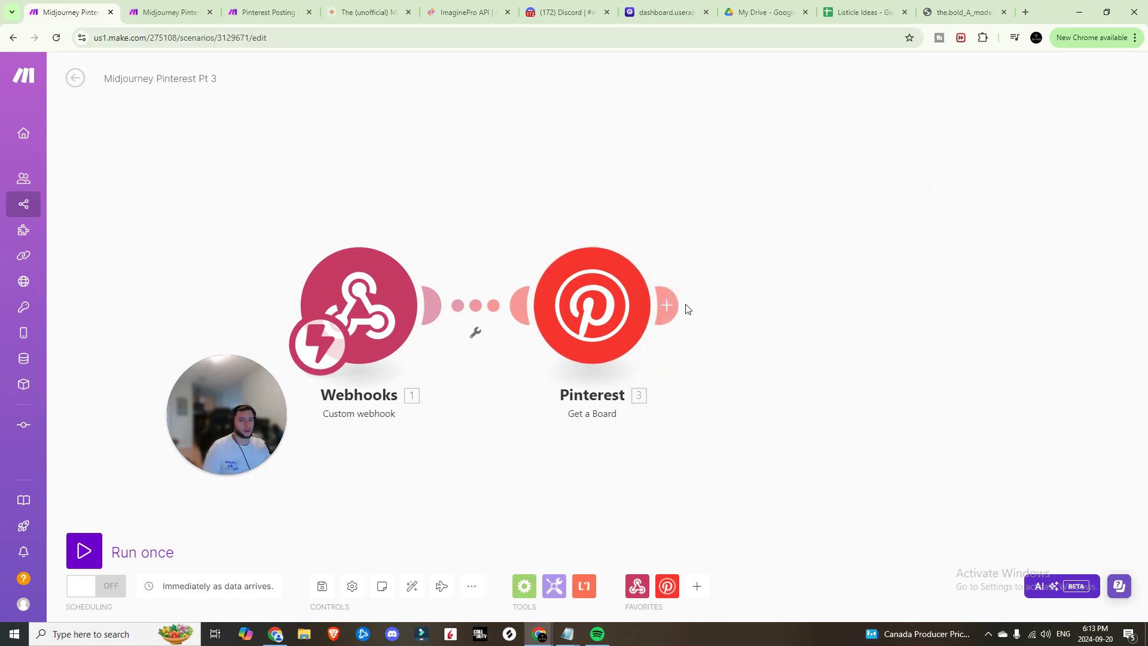
pyautogui.click(676, 307)
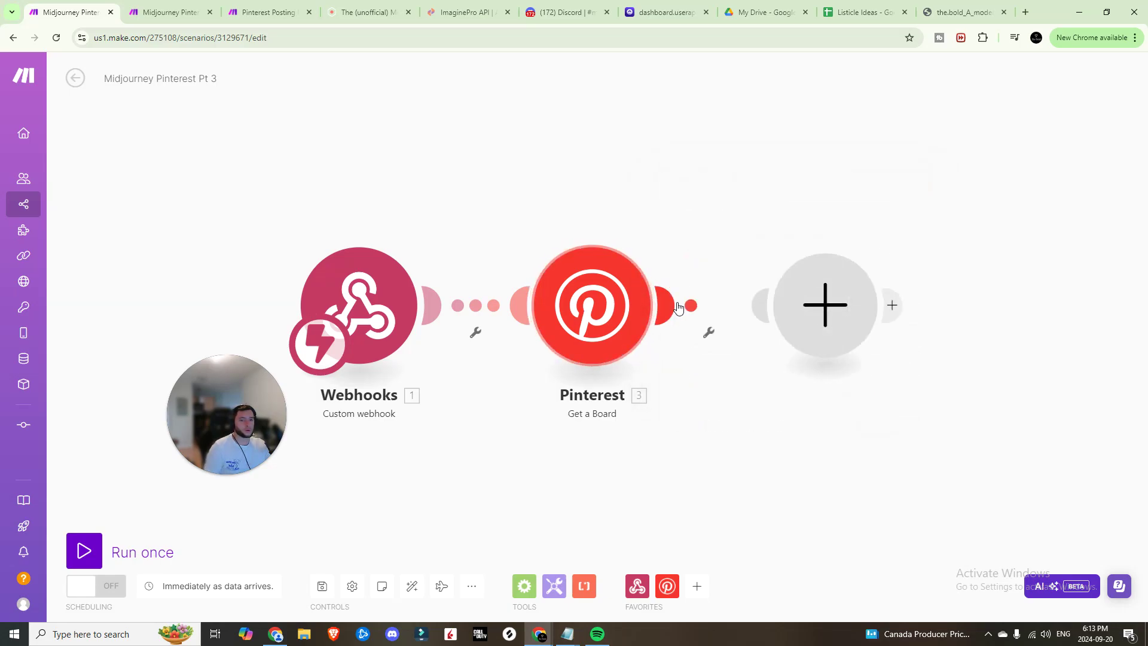
# Configure Pinterest Create a Pin with Board mapped to 3. ID, title 'Beautiful Office Space' and a description.
pyautogui.click(924, 235)
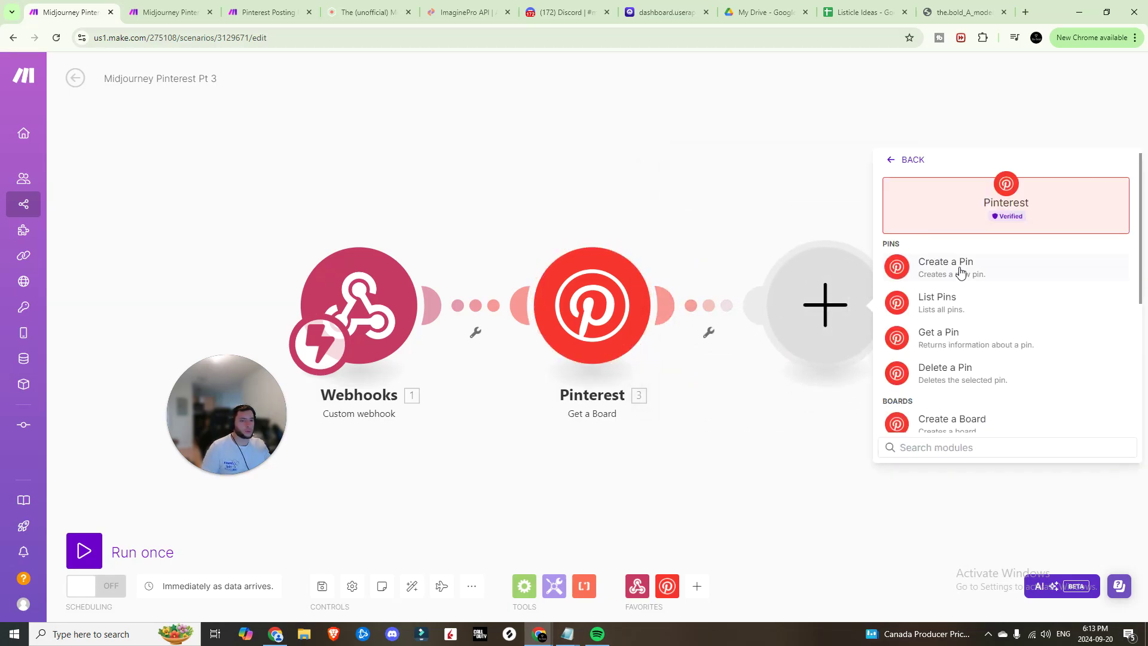
pyautogui.click(959, 268)
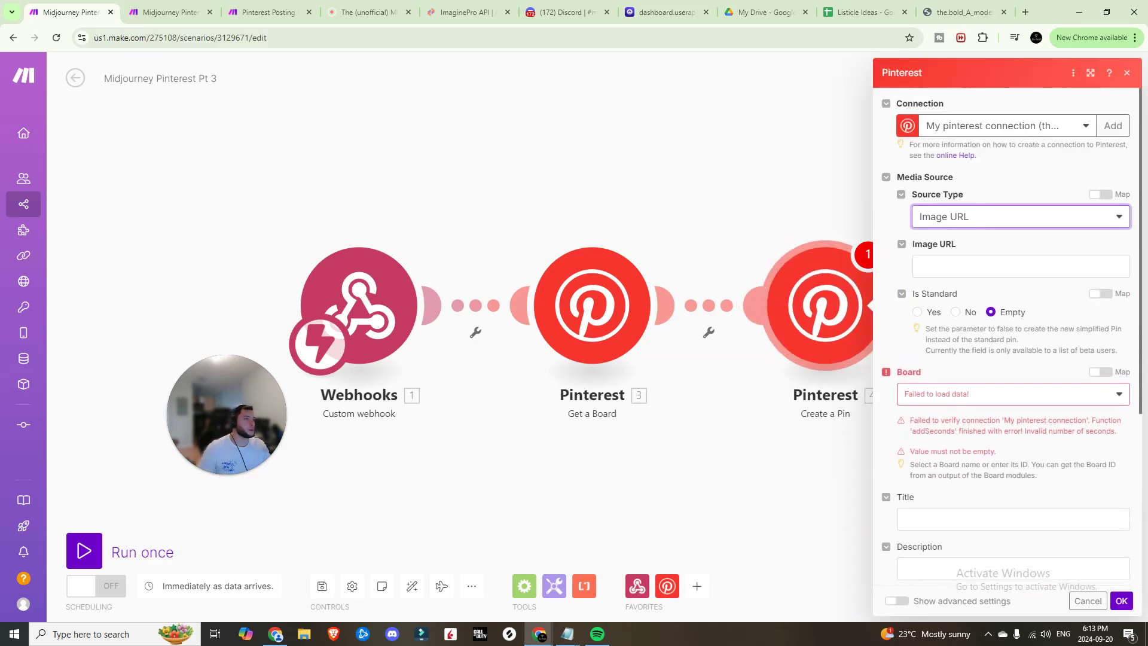
pyautogui.click(933, 266)
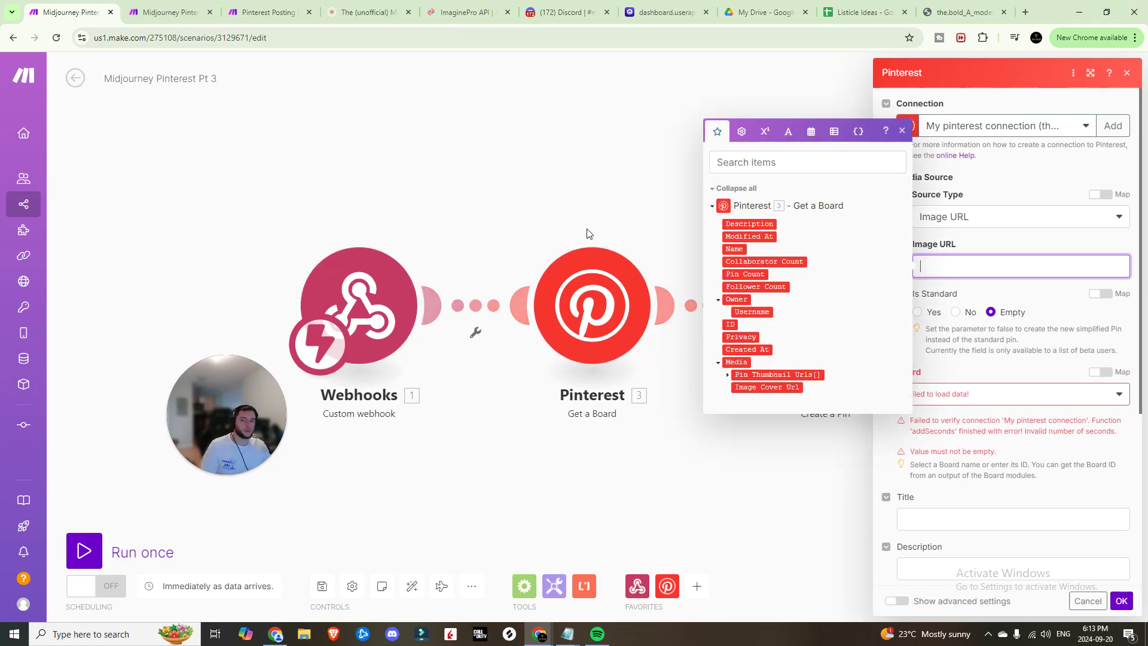
pyautogui.scroll(-1, 1016, 299)
pyautogui.click(975, 354)
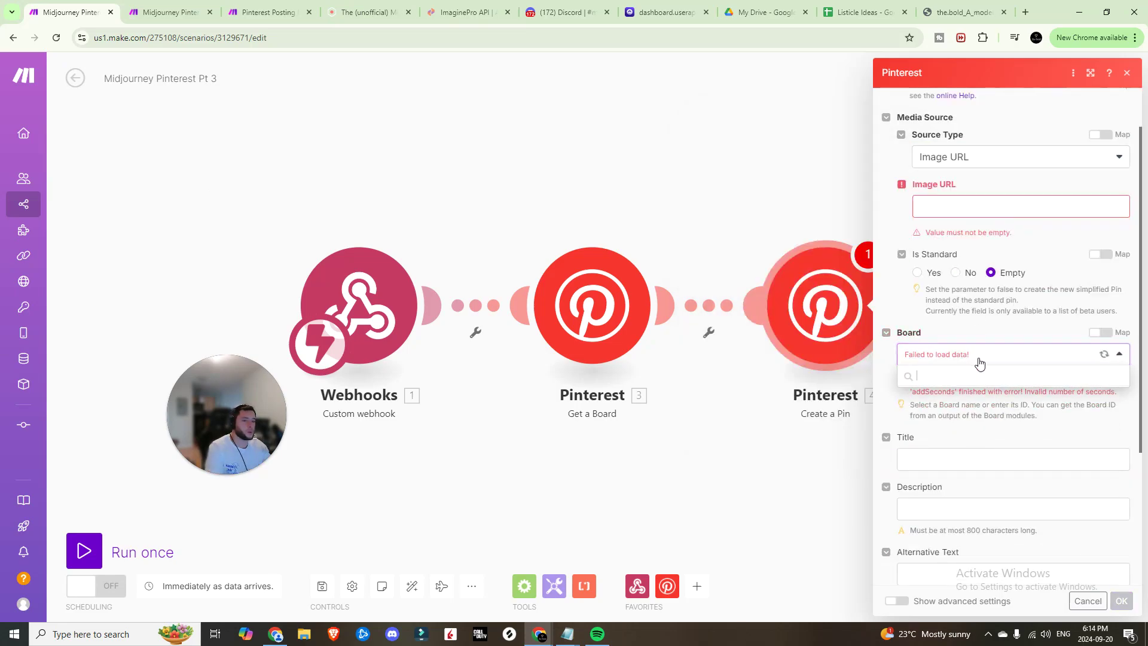
pyautogui.click(1100, 333)
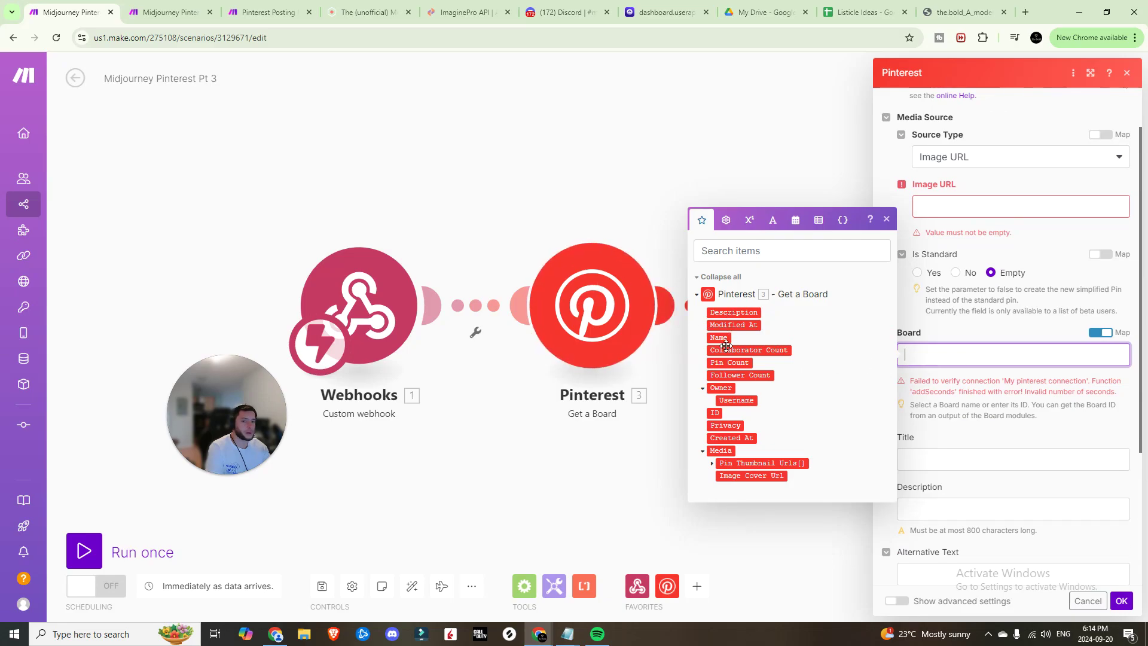
pyautogui.click(716, 415)
pyautogui.scroll(-2, 888, 390)
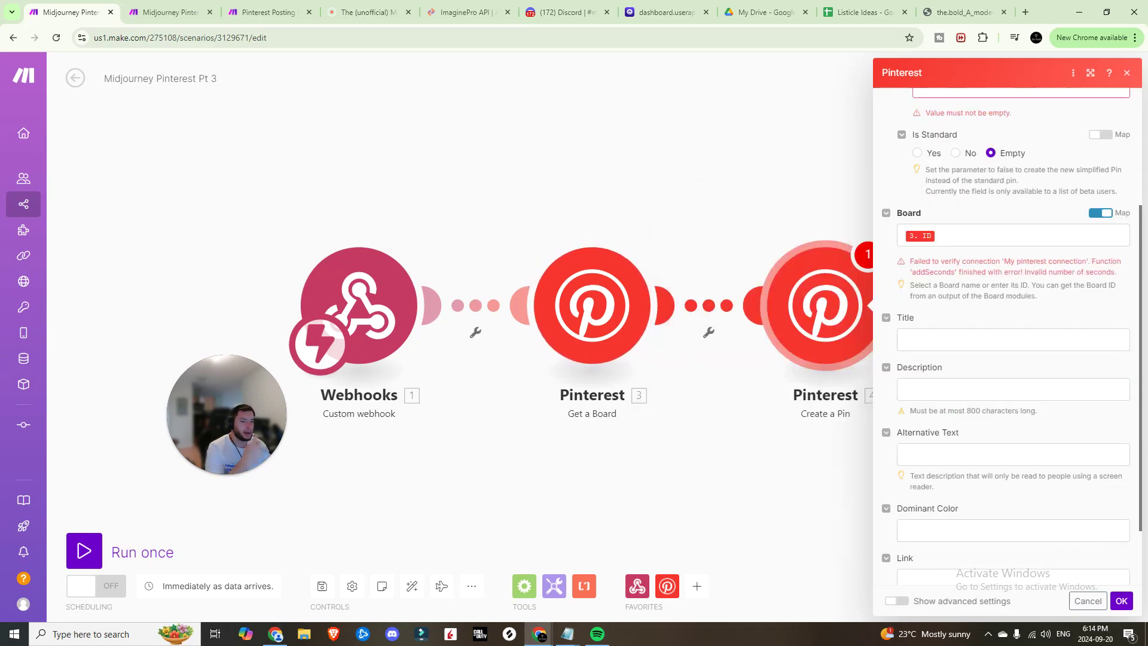
pyautogui.scroll(-1, 940, 399)
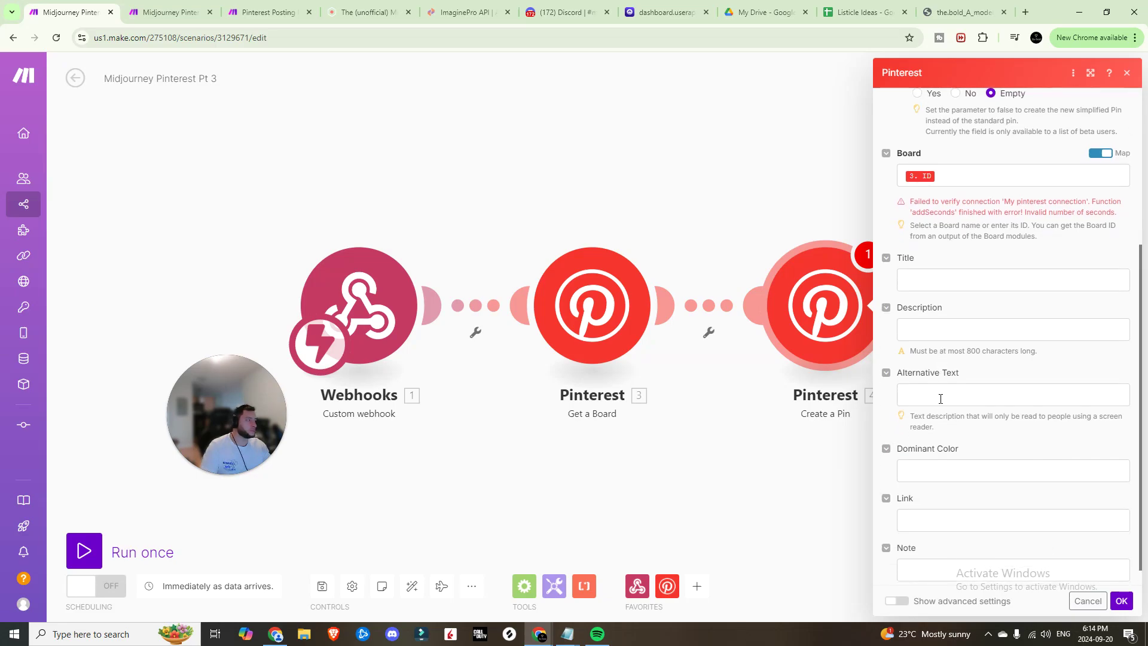
pyautogui.click(940, 280)
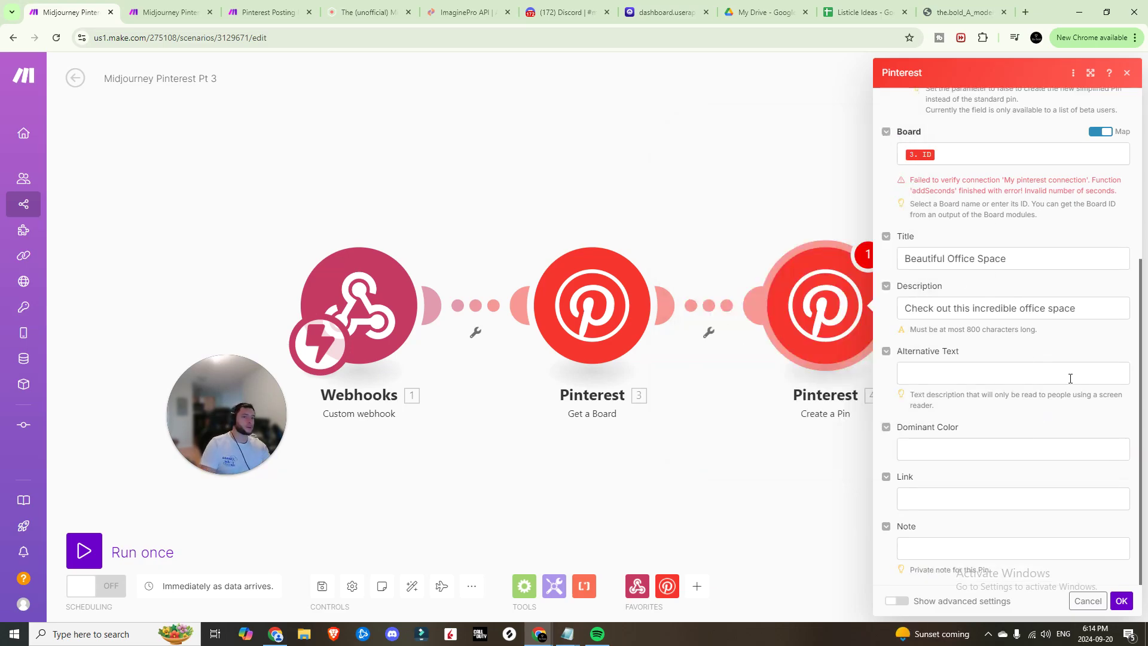
pyautogui.click(1122, 599)
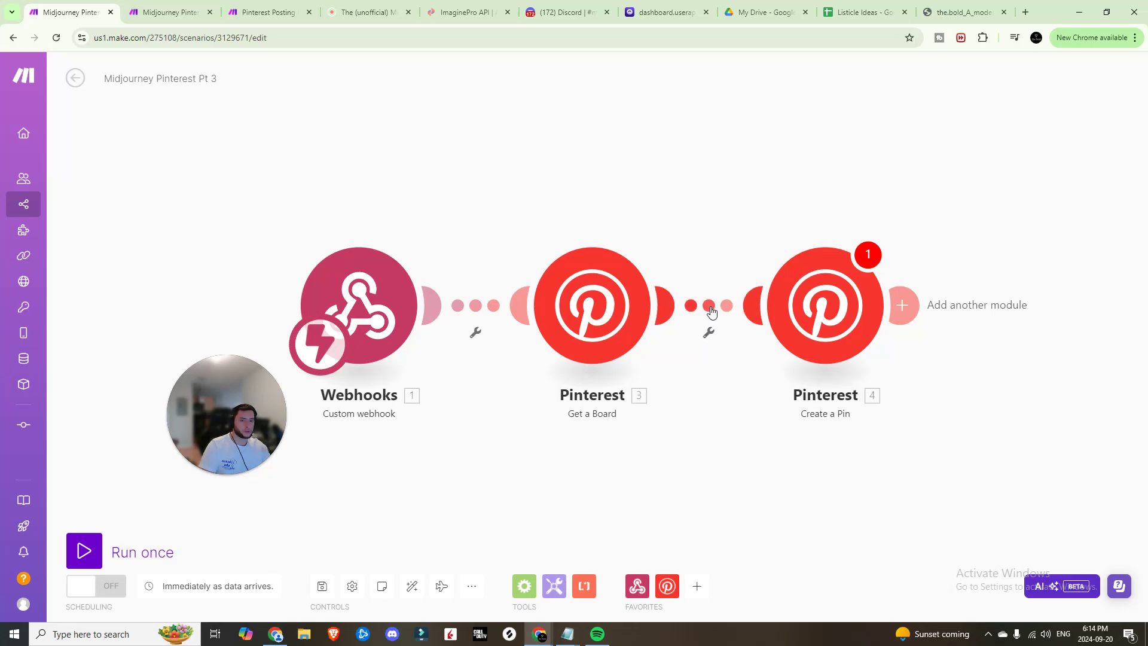
# Unlink Create a Pin from Get a Board and save the Pt 3 scenario.
pyautogui.click(709, 332)
pyautogui.click(738, 337)
pyautogui.scroll(-1, 448, 538)
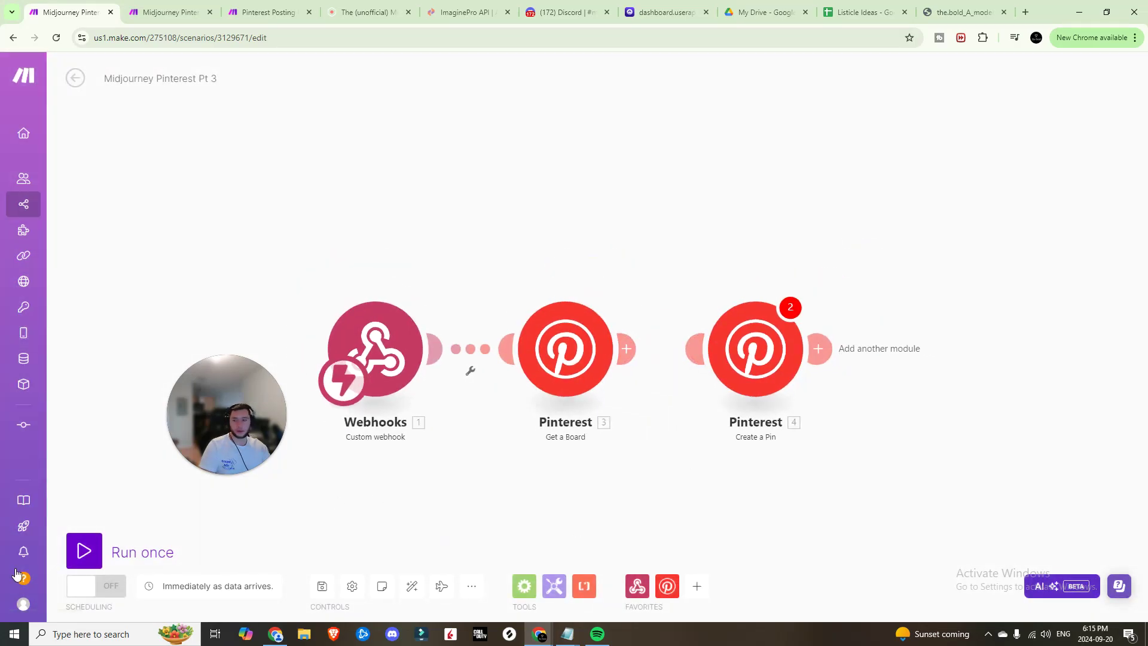
pyautogui.hotkey('ctrl', 's')
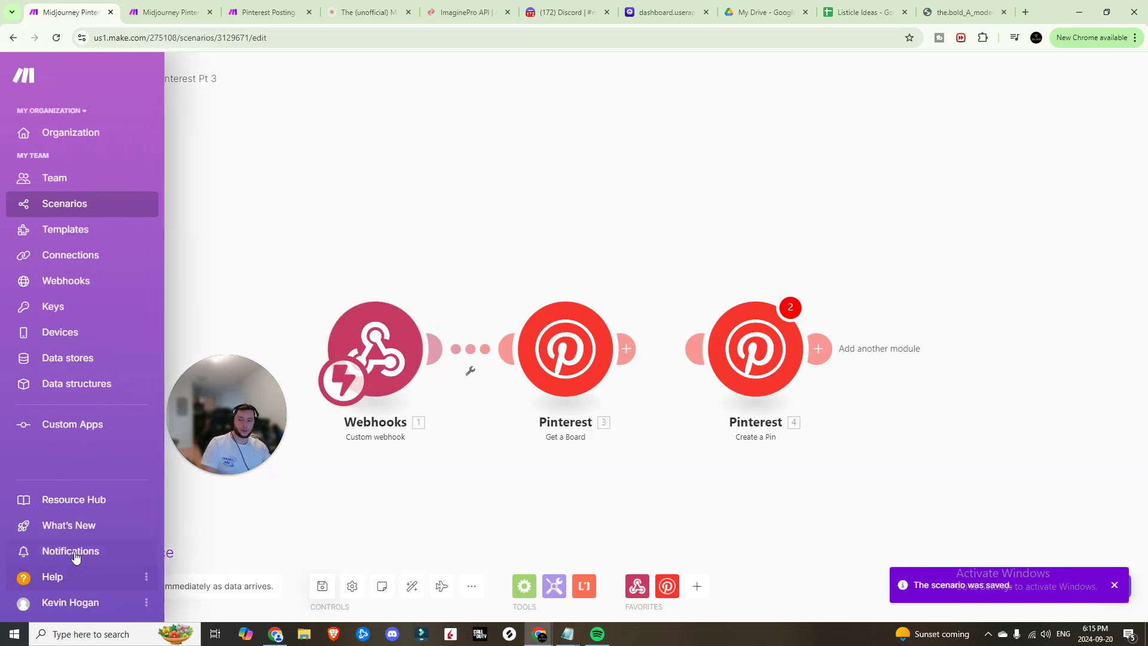
# Run Pt 2 once waiting for new data, then view the upscale result received by Pt 3's webhook.
pyautogui.click(168, 8)
pyautogui.click(83, 550)
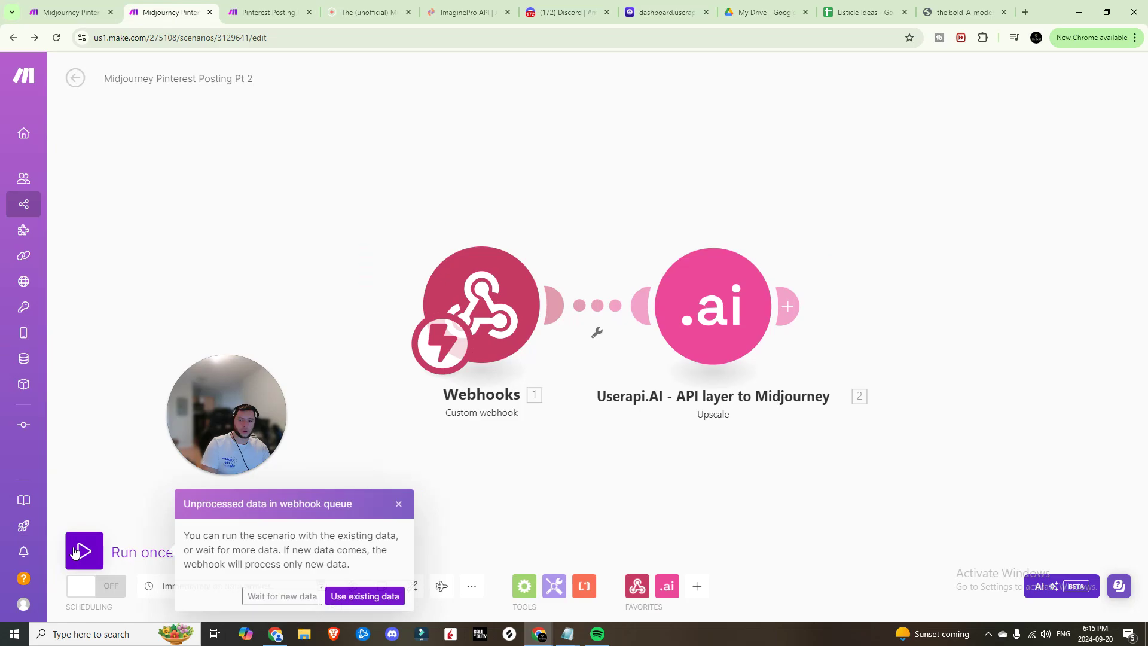
pyautogui.click(310, 603)
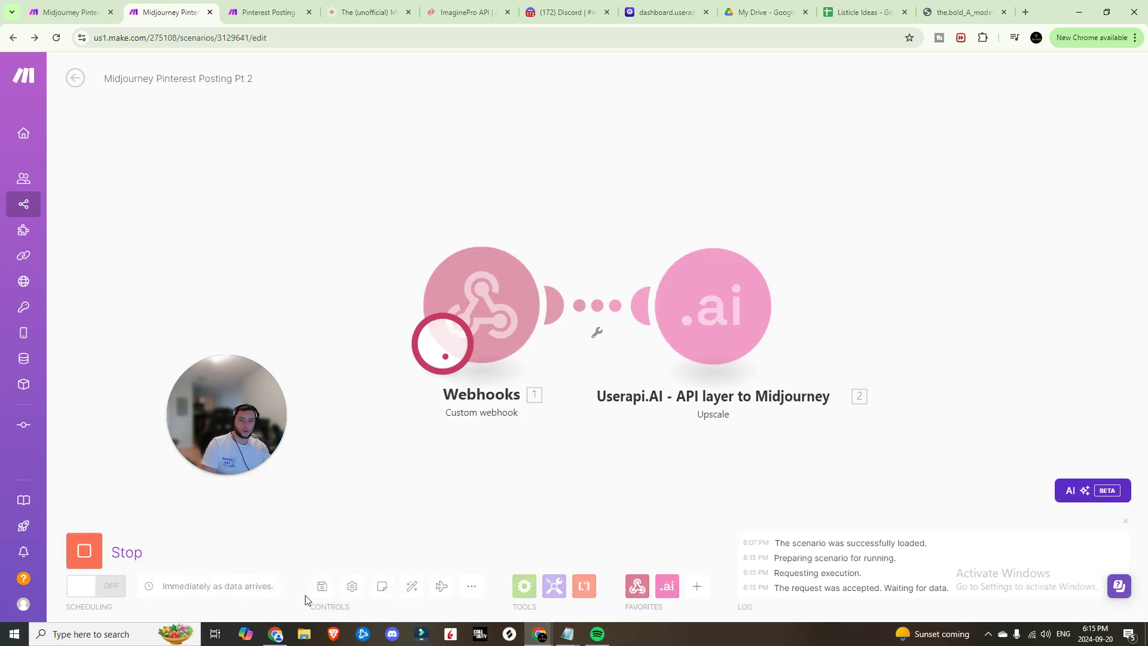
pyautogui.click(269, 12)
pyautogui.click(890, 7)
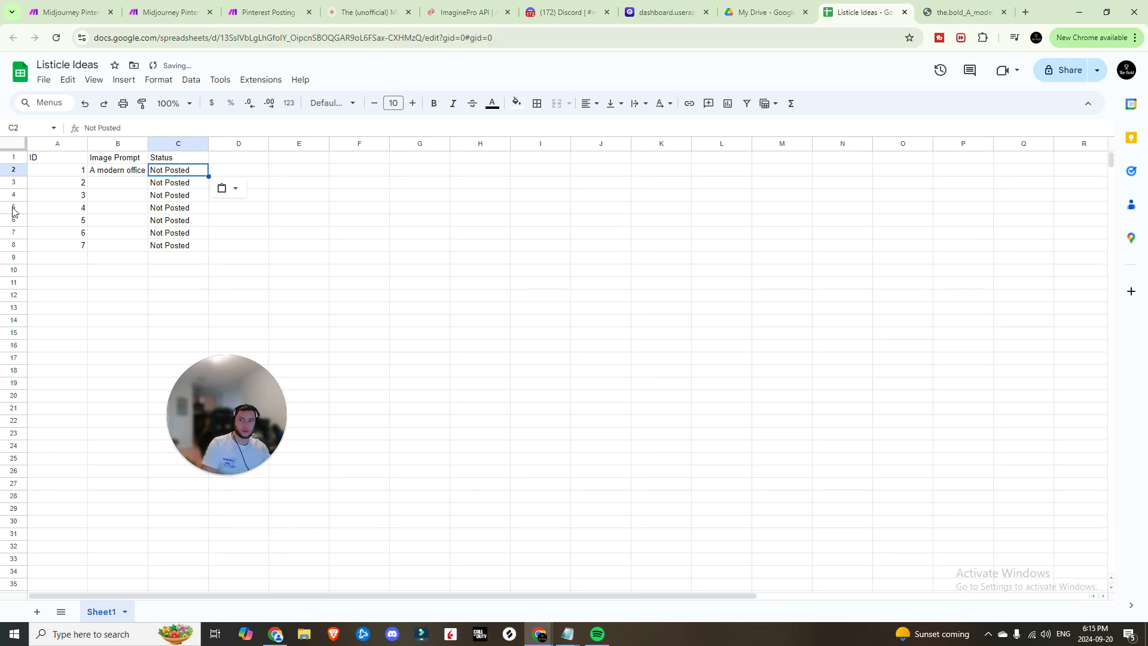
pyautogui.click(269, 12)
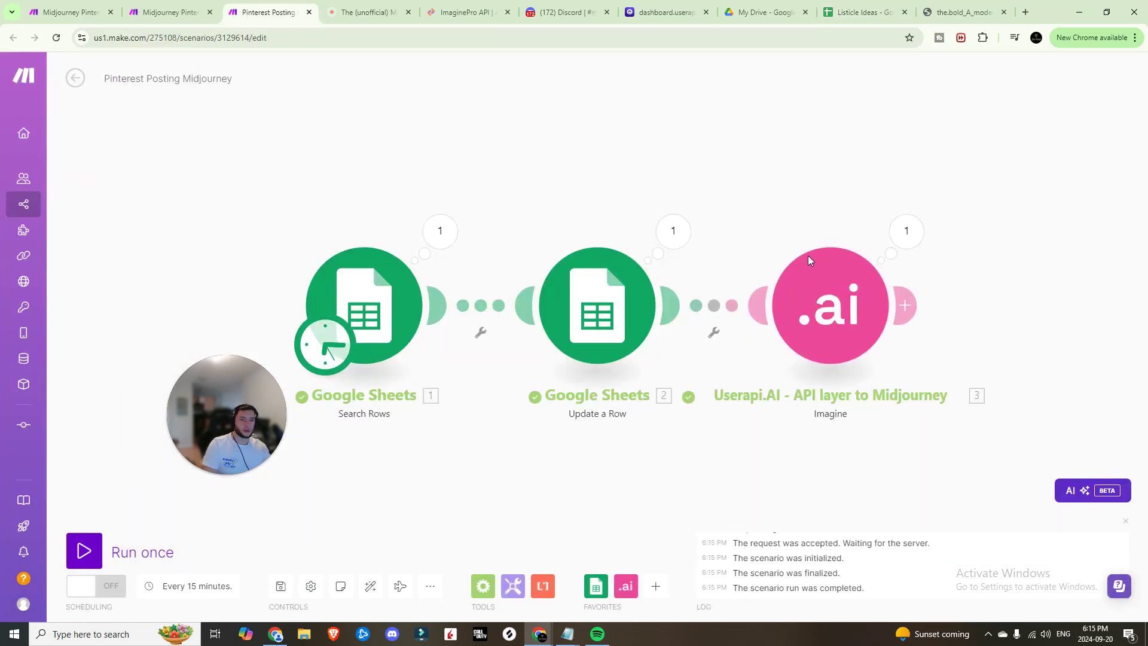
pyautogui.hotkey('ctrl', '7')
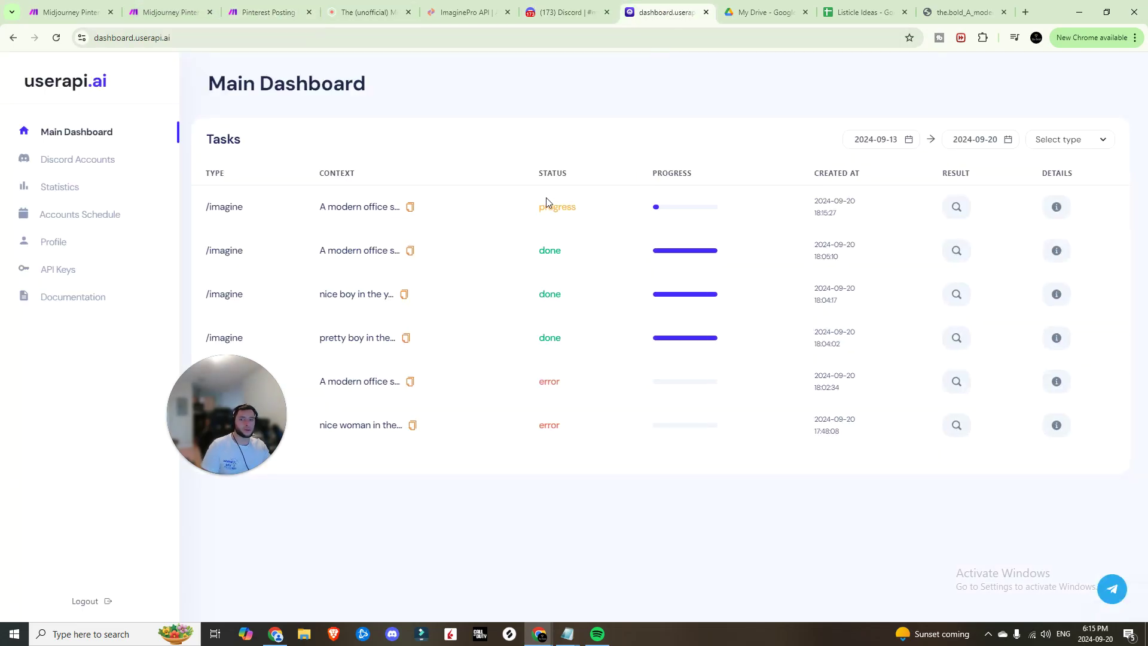
pyautogui.click(171, 12)
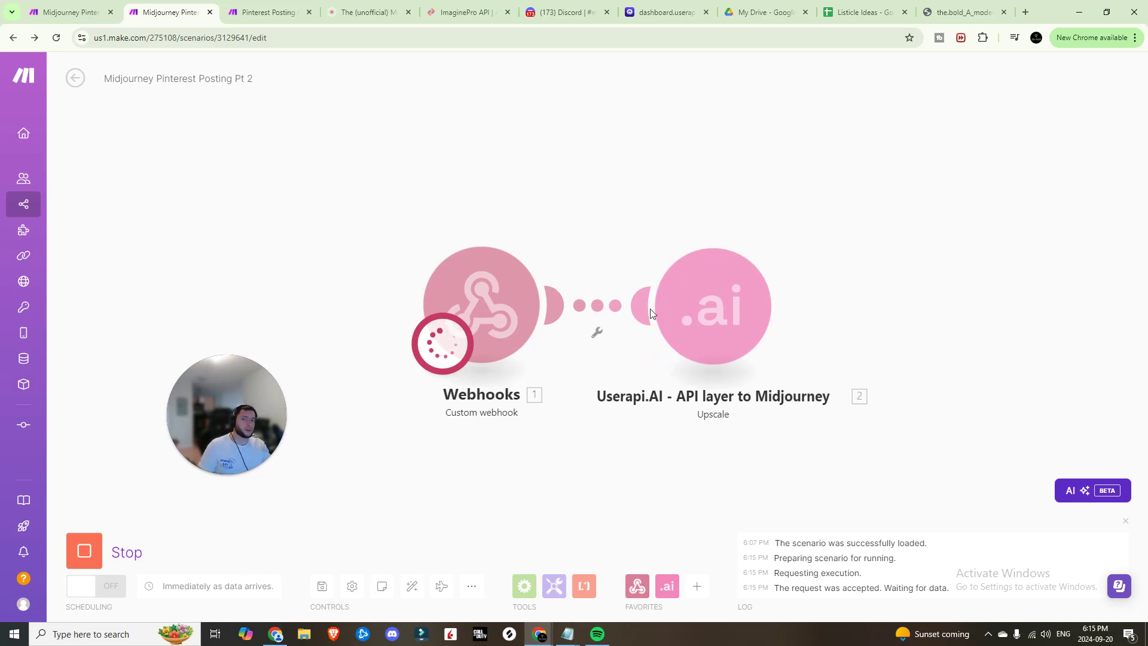
pyautogui.click(91, 8)
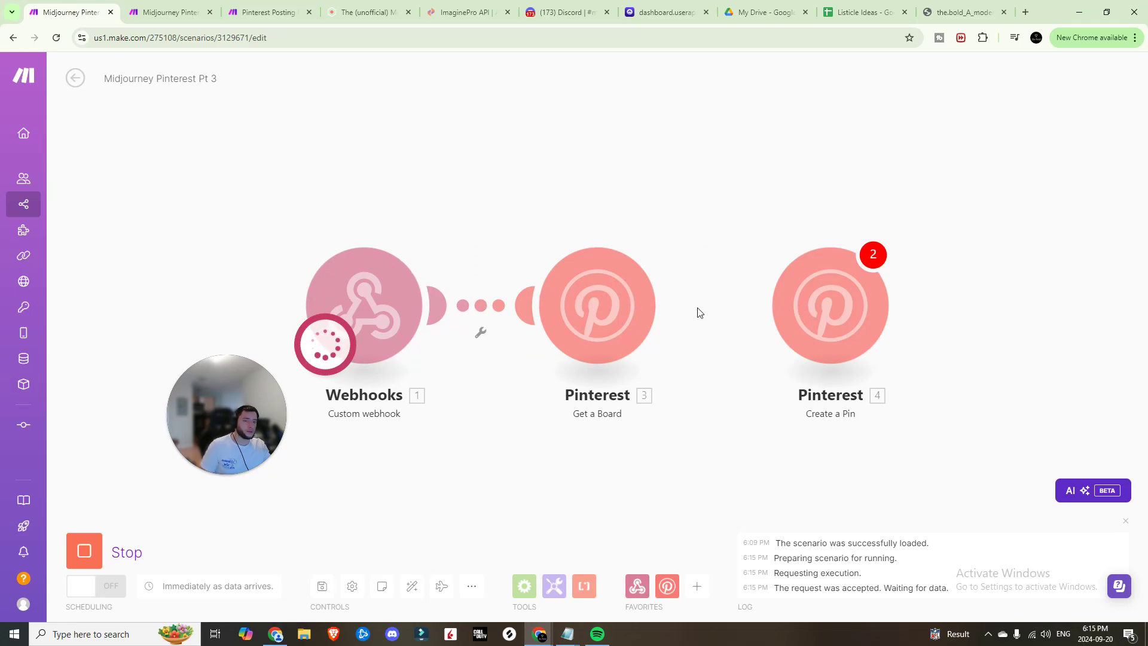
pyautogui.click(440, 246)
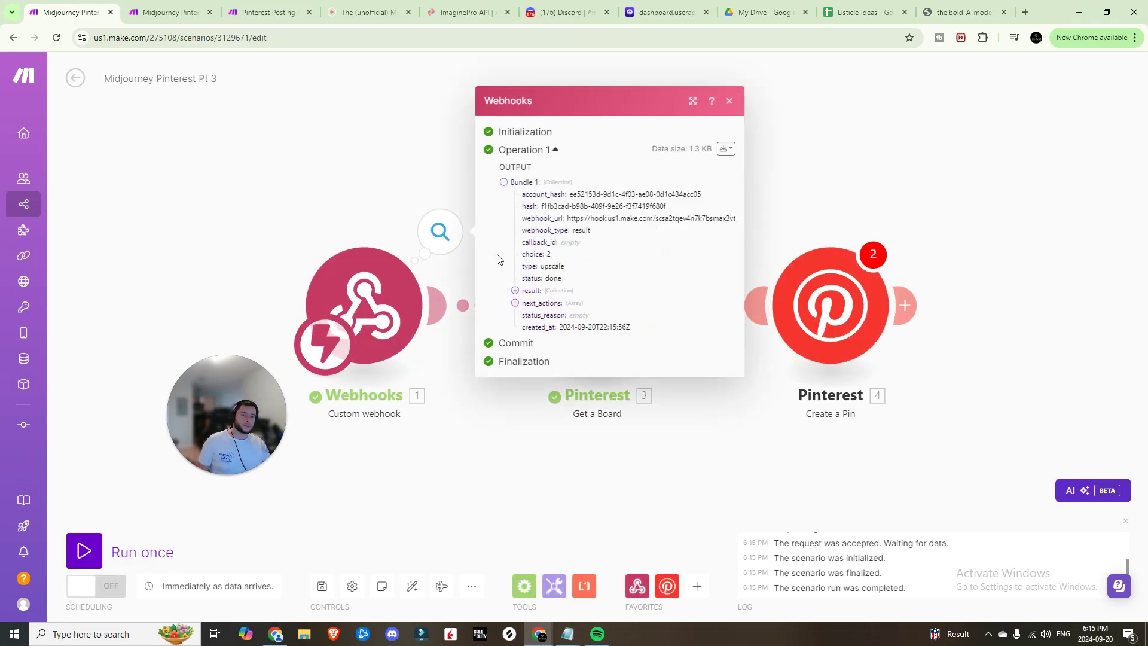
# Give Create a Pin the first Pinterest connection and Image URL as its source type.
pyautogui.click(524, 292)
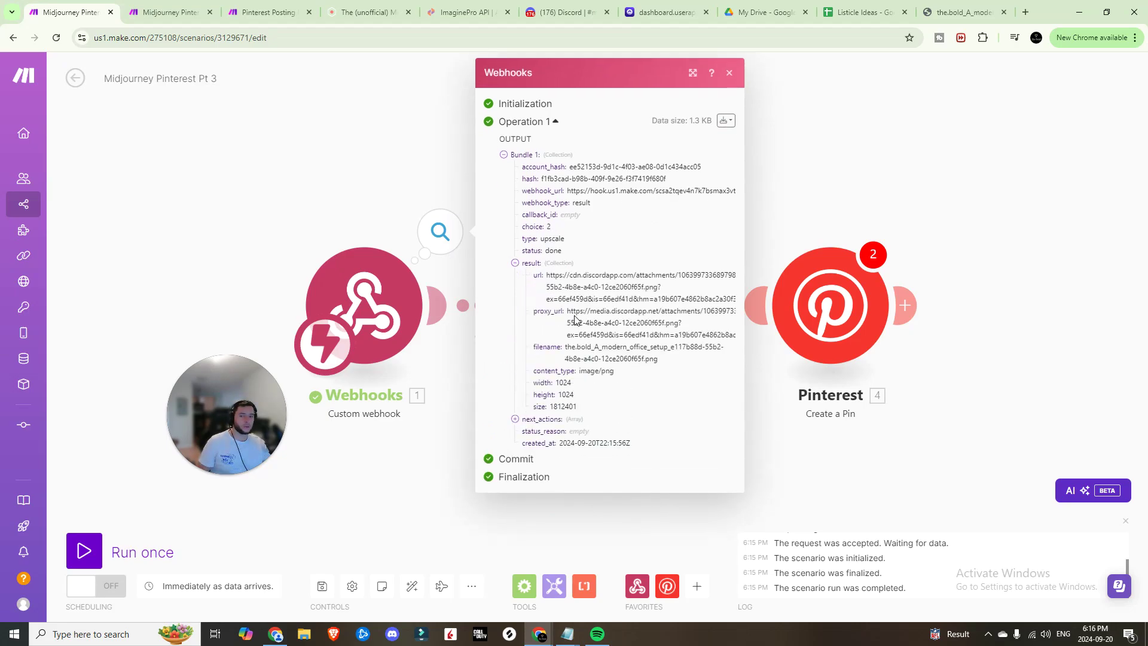
pyautogui.click(730, 72)
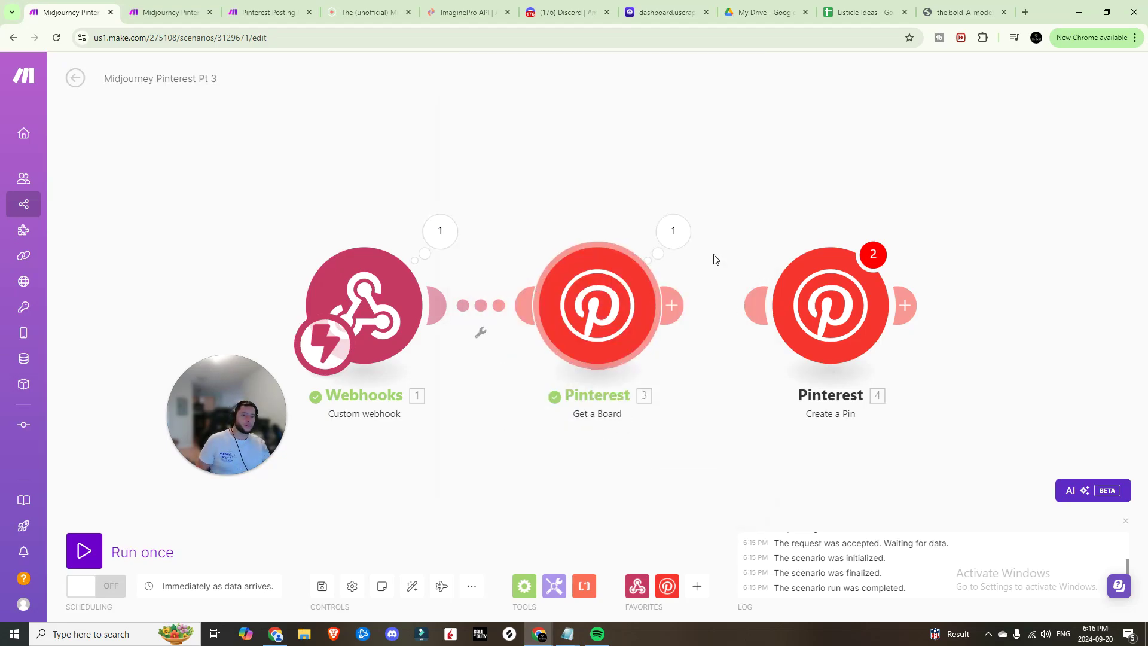
pyautogui.click(836, 287)
pyautogui.click(1019, 296)
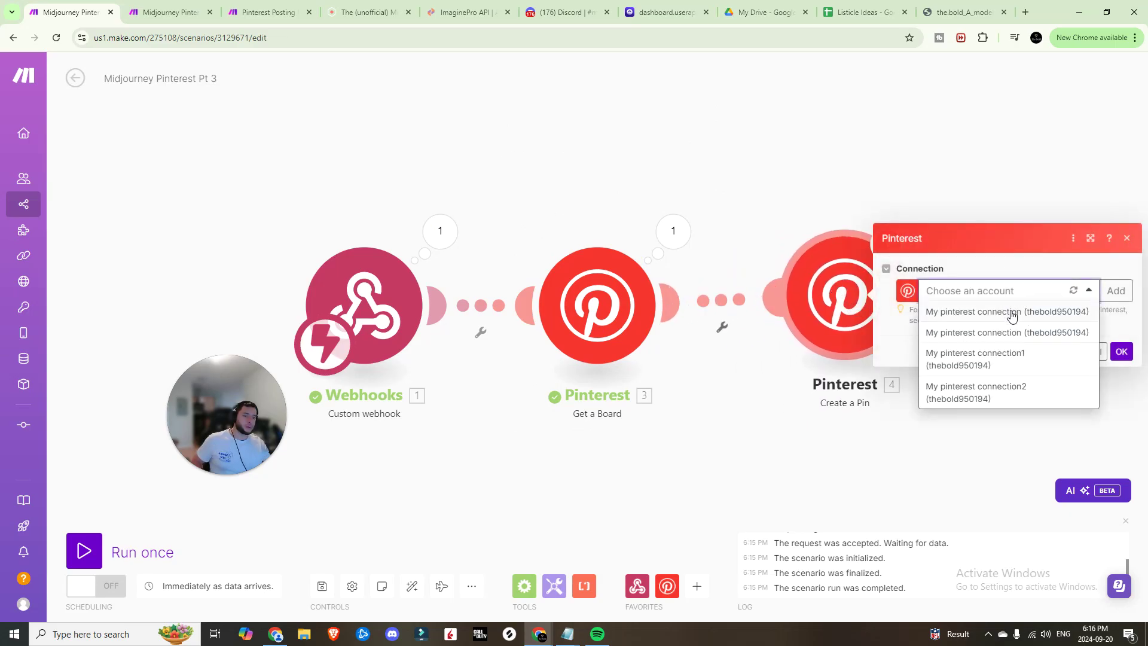
pyautogui.click(1012, 312)
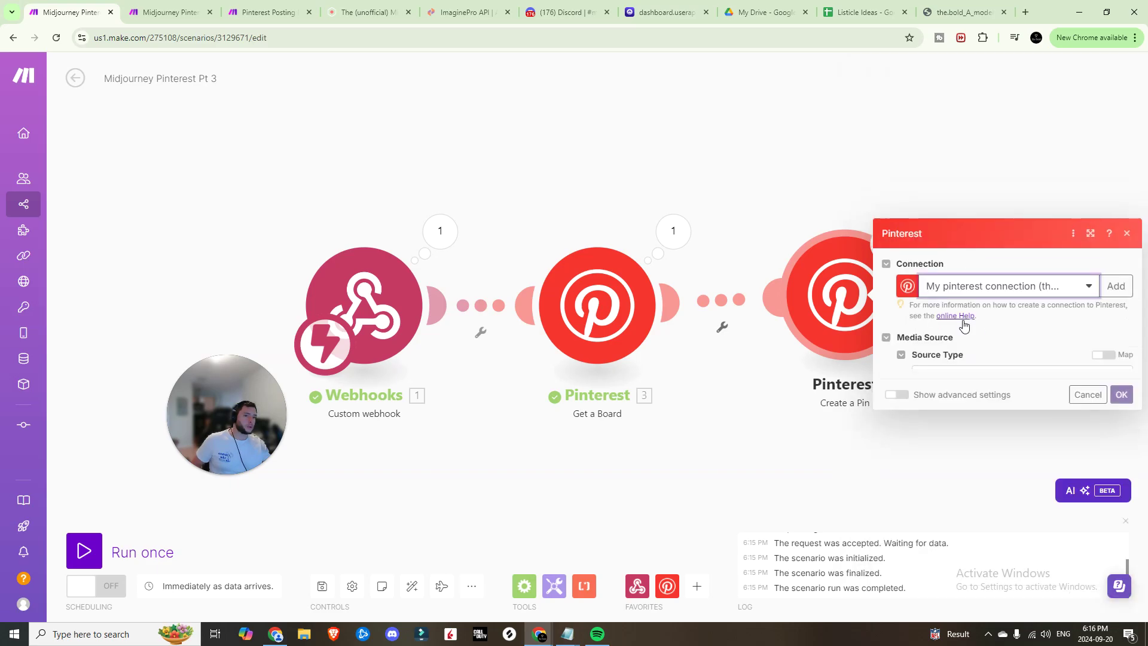
pyautogui.click(940, 257)
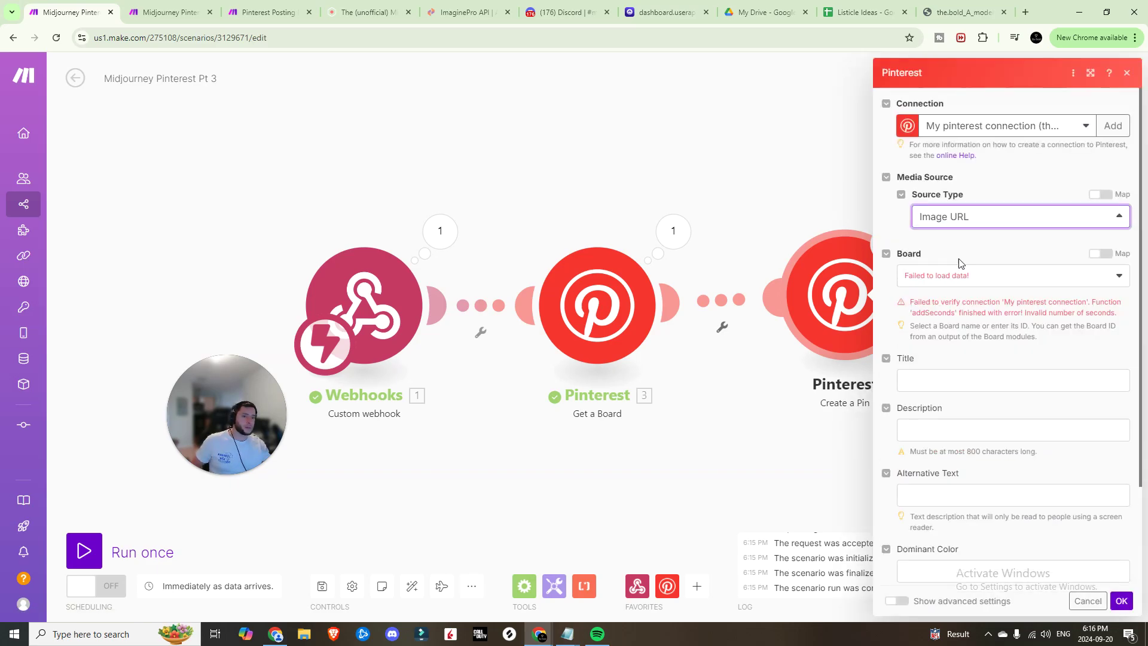
pyautogui.click(960, 265)
# Map the upscale result url and Board ID, title the pin 'Beautiful Home Office', save and run once.
pyautogui.scroll(-1, 784, 429)
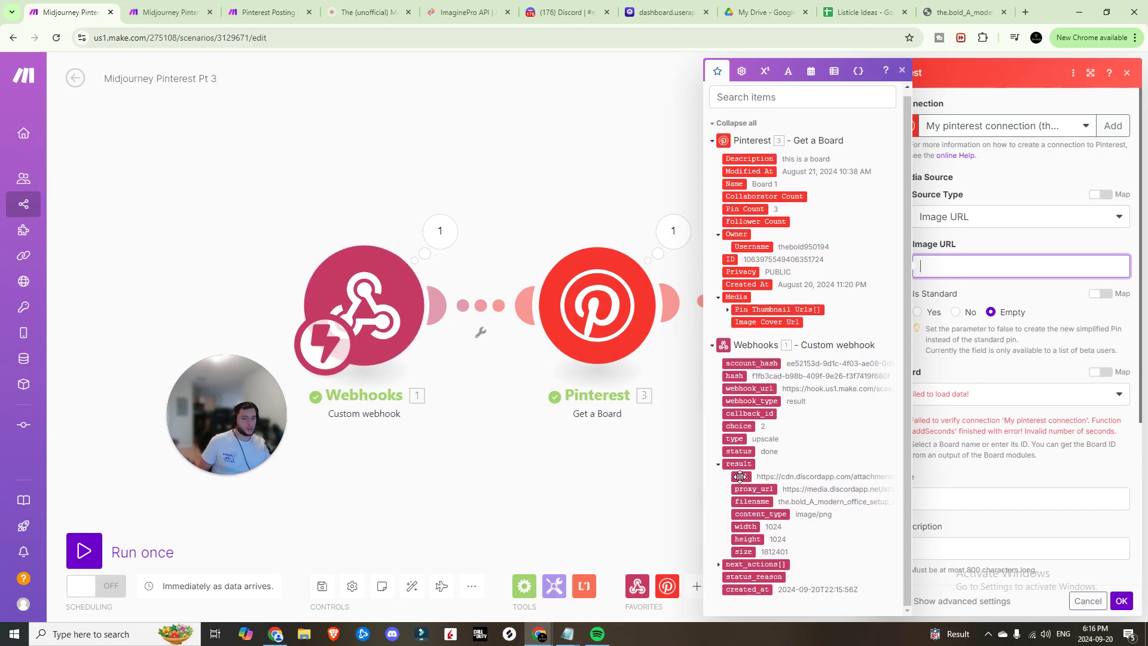
pyautogui.moveTo(739, 476); pyautogui.dragTo(953, 267)
pyautogui.click(971, 394)
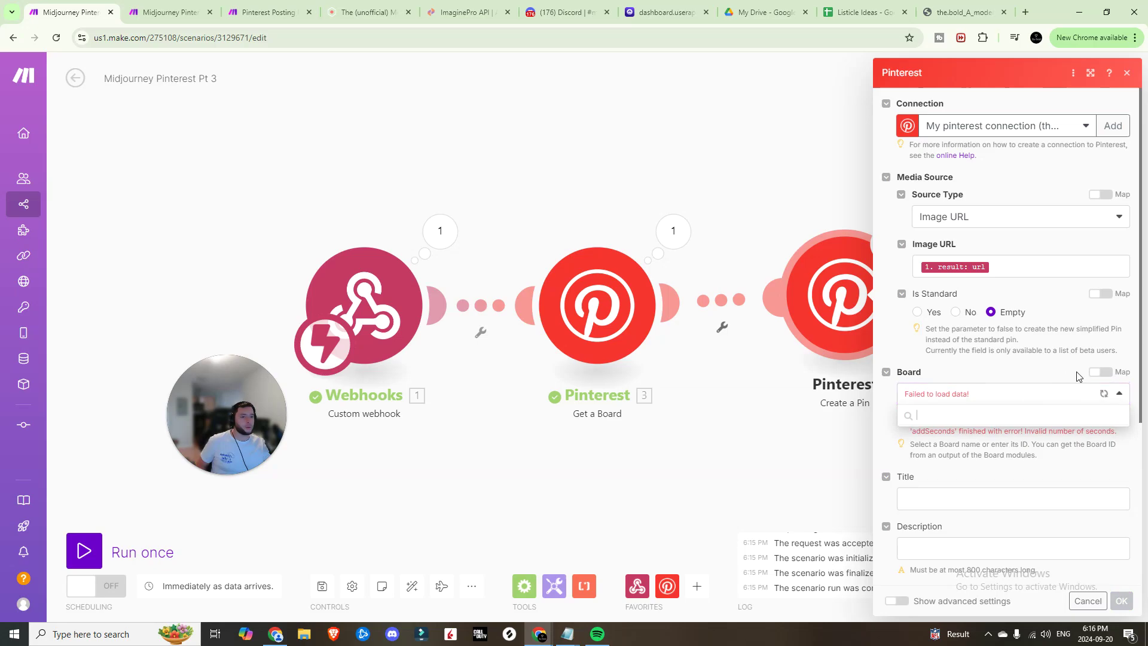
pyautogui.click(1101, 372)
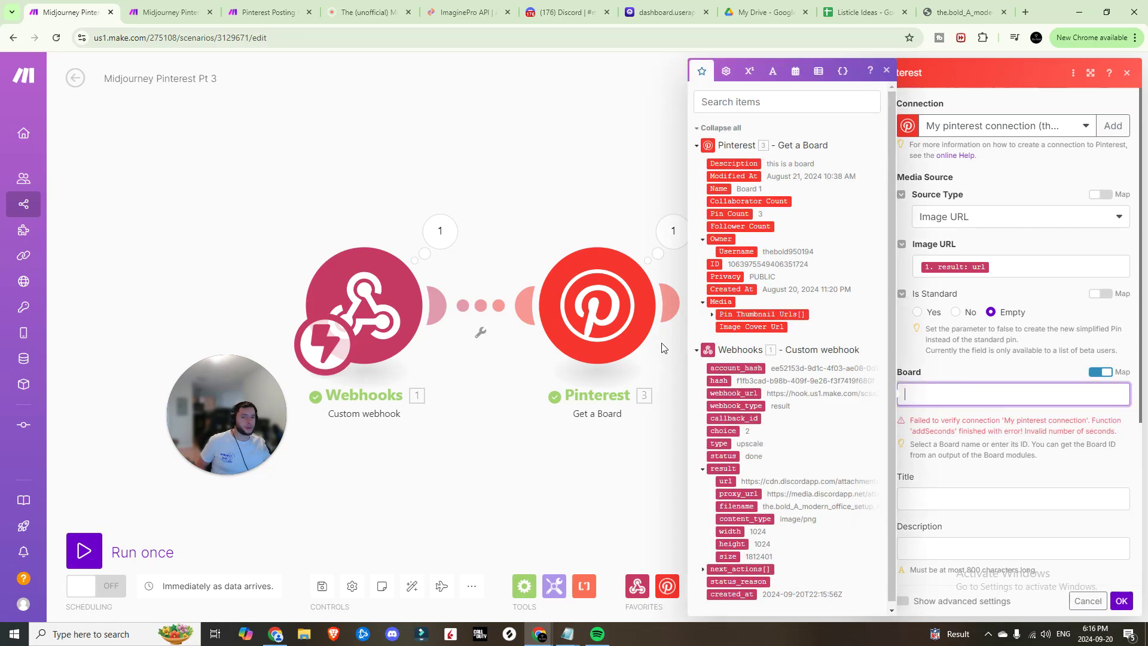
pyautogui.moveTo(709, 271); pyautogui.dragTo(956, 395)
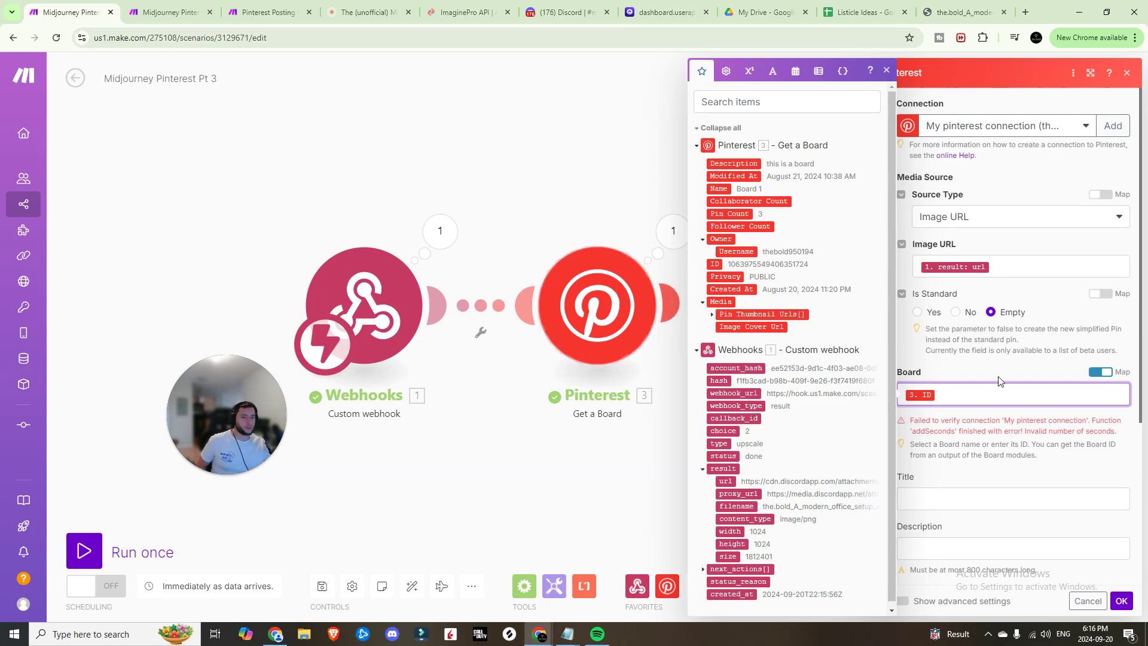
pyautogui.scroll(-3, 925, 357)
pyautogui.click(924, 323)
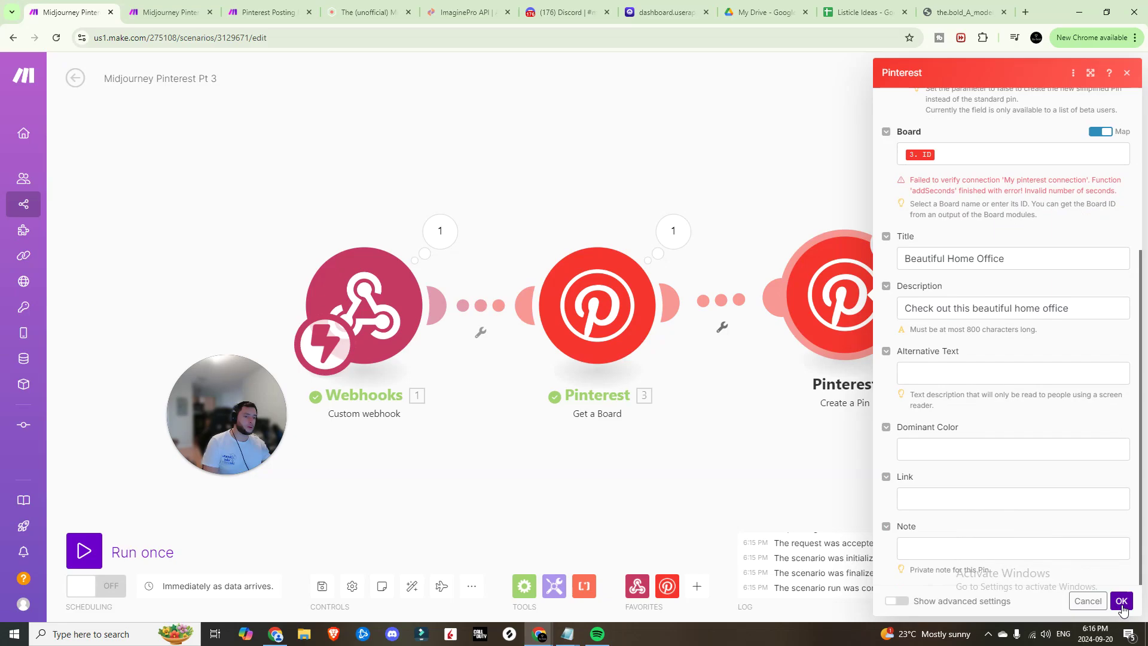
pyautogui.click(1121, 600)
pyautogui.click(323, 588)
pyautogui.click(85, 551)
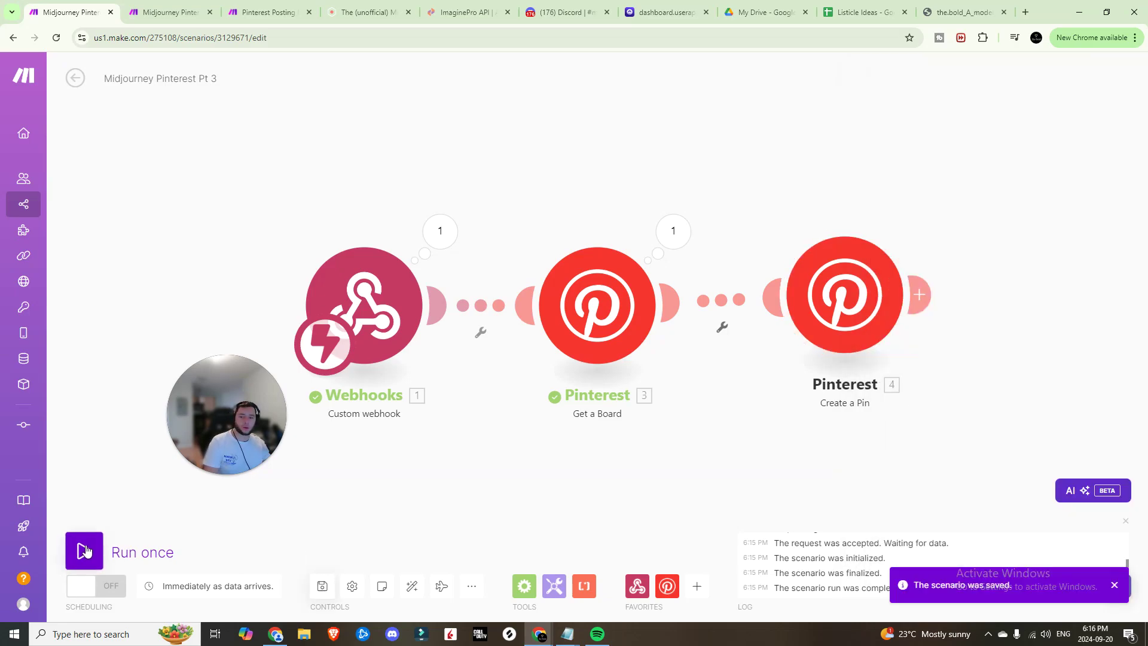
# Start the Pt 3 and Pt 2 scenarios waiting for new webhook data.
pyautogui.click(283, 593)
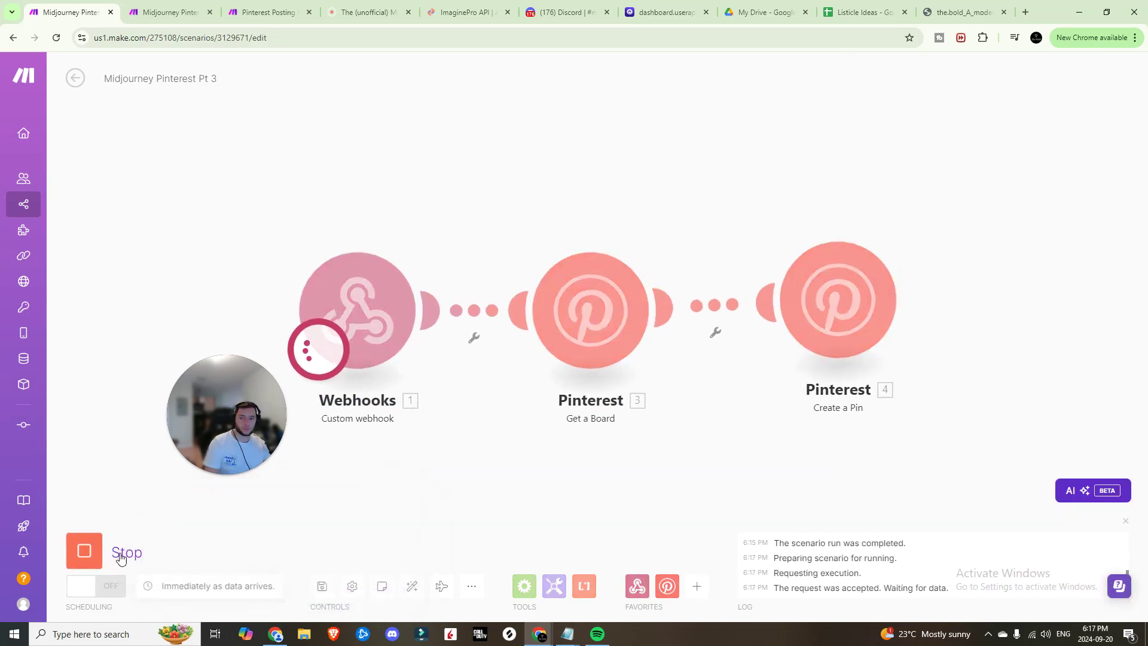
pyautogui.click(170, 12)
pyautogui.click(85, 551)
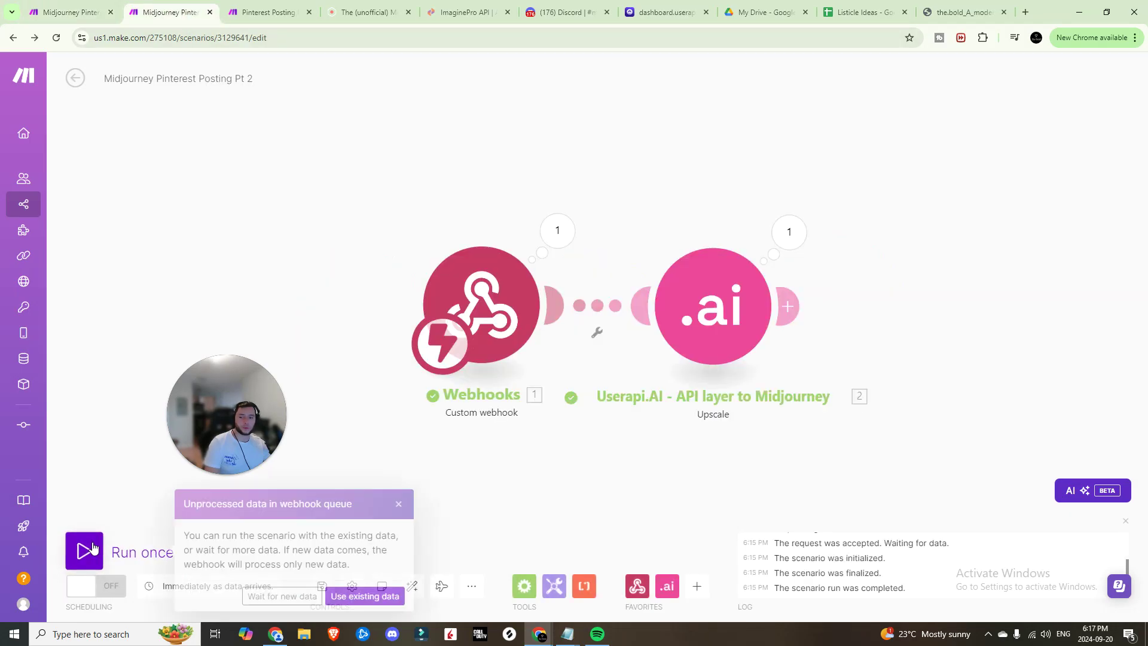
pyautogui.click(283, 592)
# Reset the first prompt's status in cell C2 to Not Posted and run the Pinterest Posting scenario once.
pyautogui.click(269, 12)
pyautogui.click(861, 12)
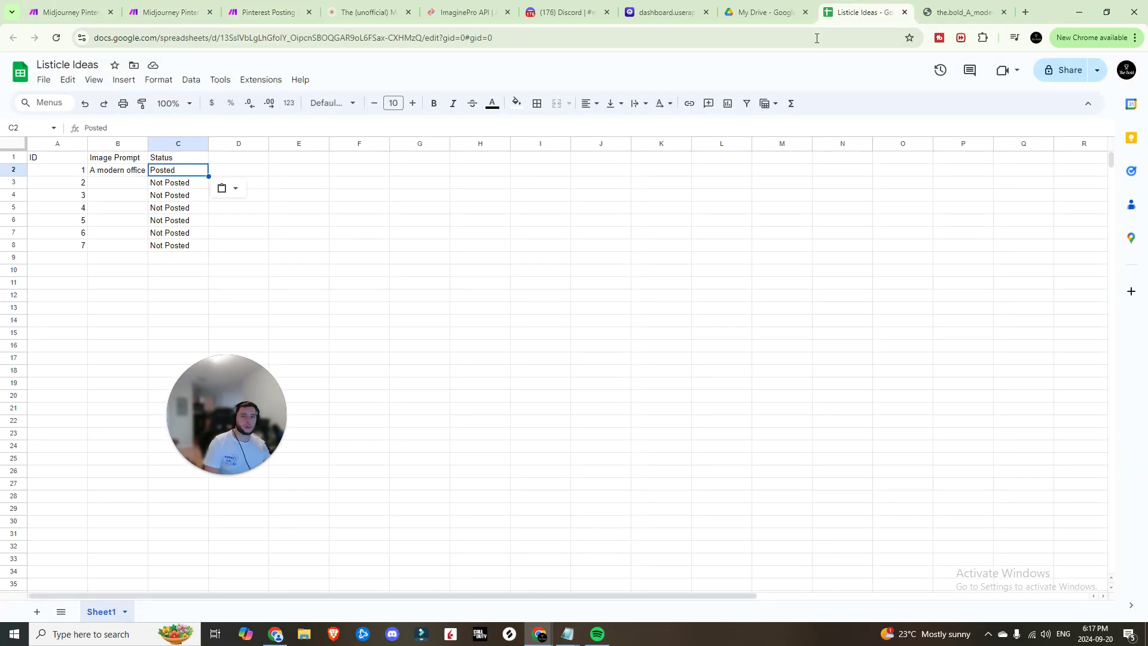
pyautogui.write('Not Posted')
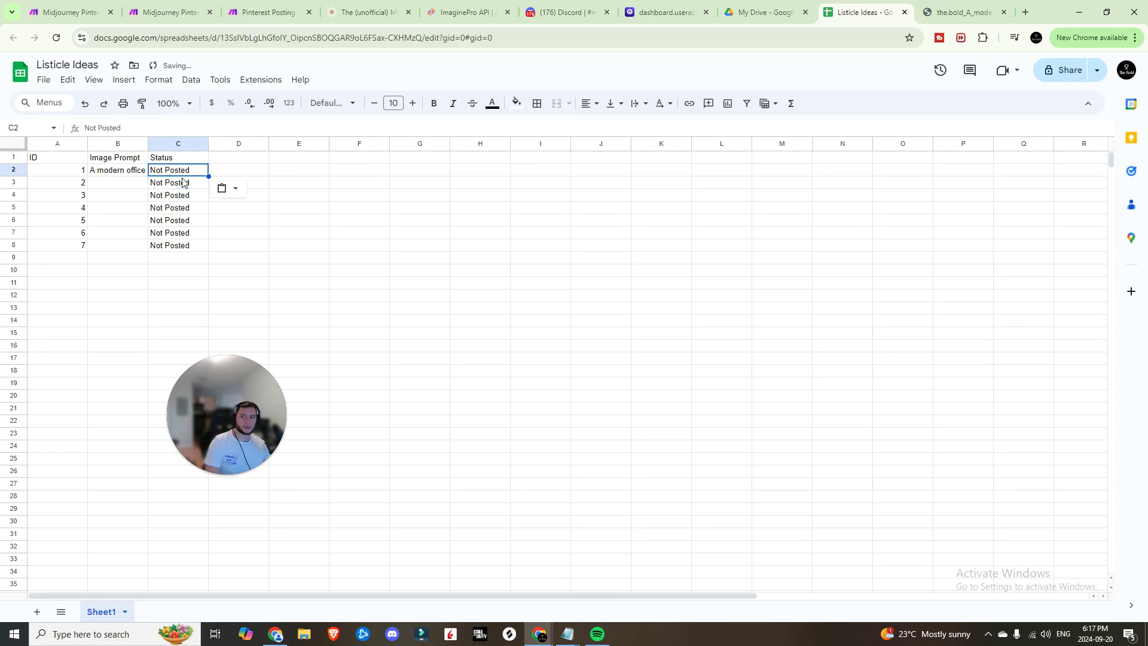
pyautogui.click(269, 12)
pyautogui.click(85, 551)
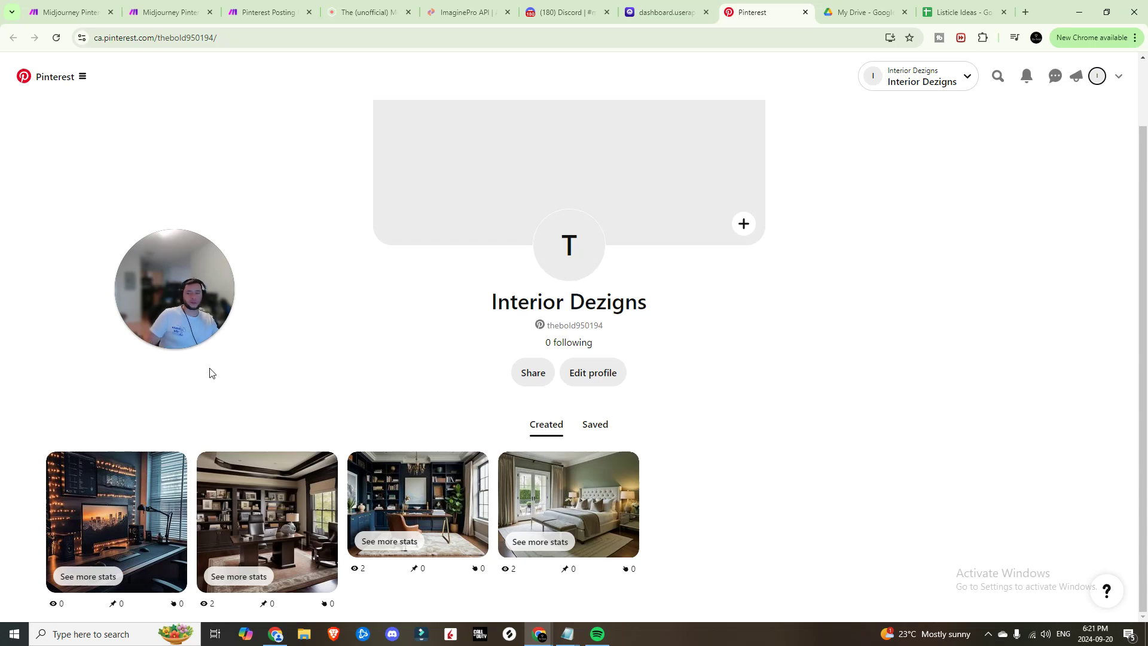
# Open the new Beautiful Home Office pin and check its full-size image.
pyautogui.click(105, 532)
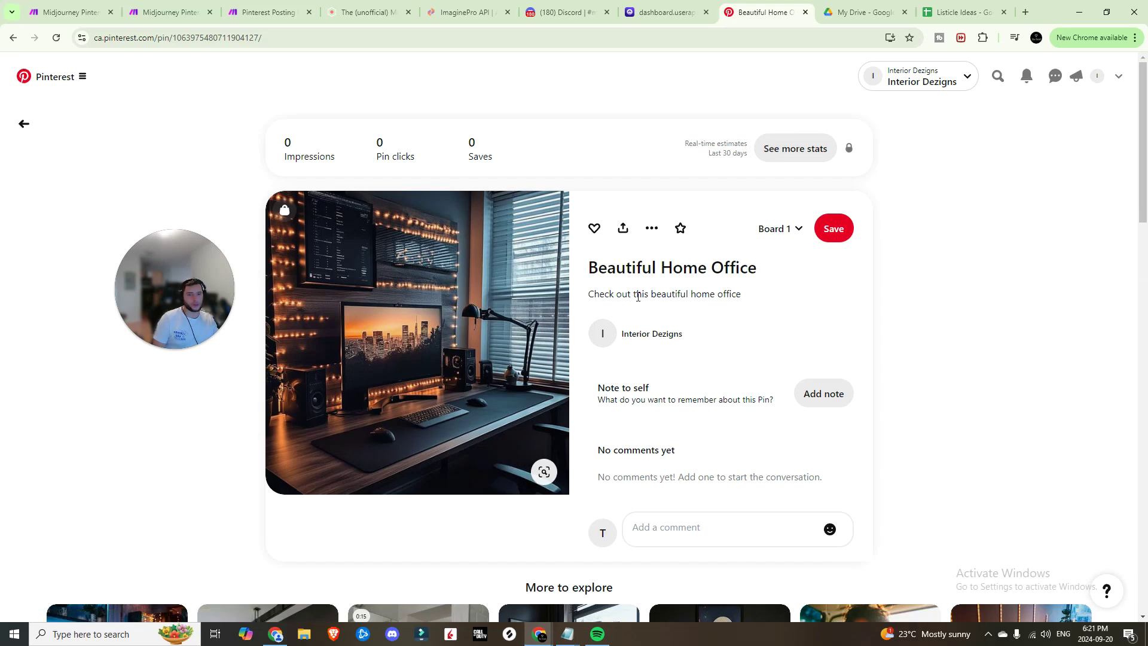
pyautogui.click(347, 466)
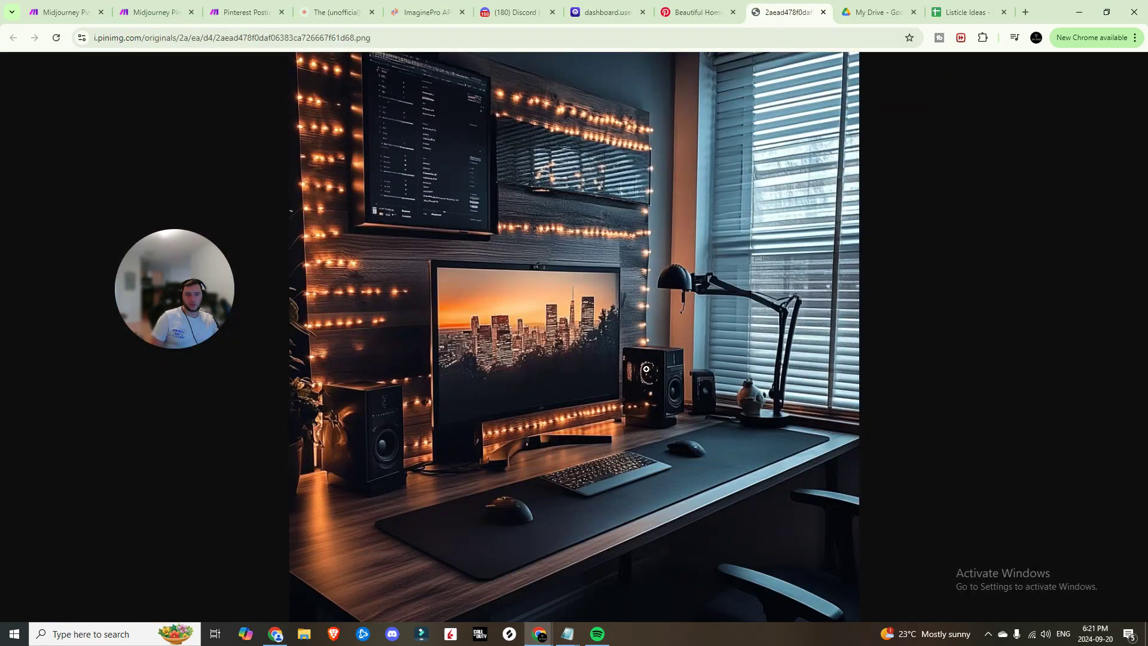
pyautogui.click(823, 12)
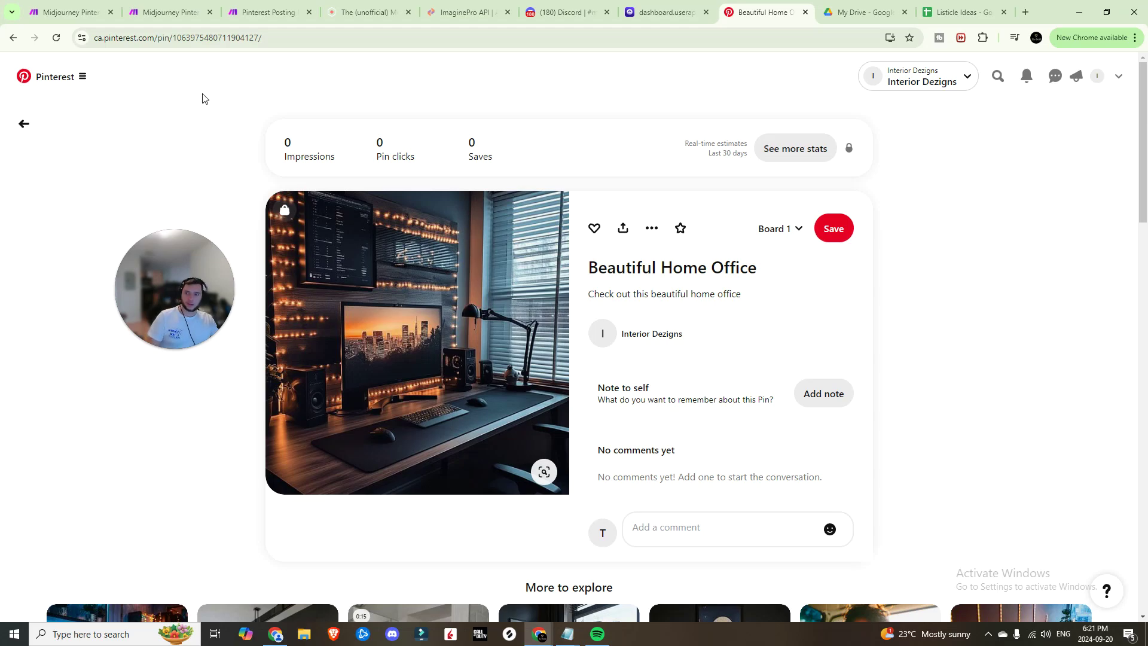
# Save the Midjourney Pinterest Posting Pt 2 scenario in Make.
pyautogui.click(179, 12)
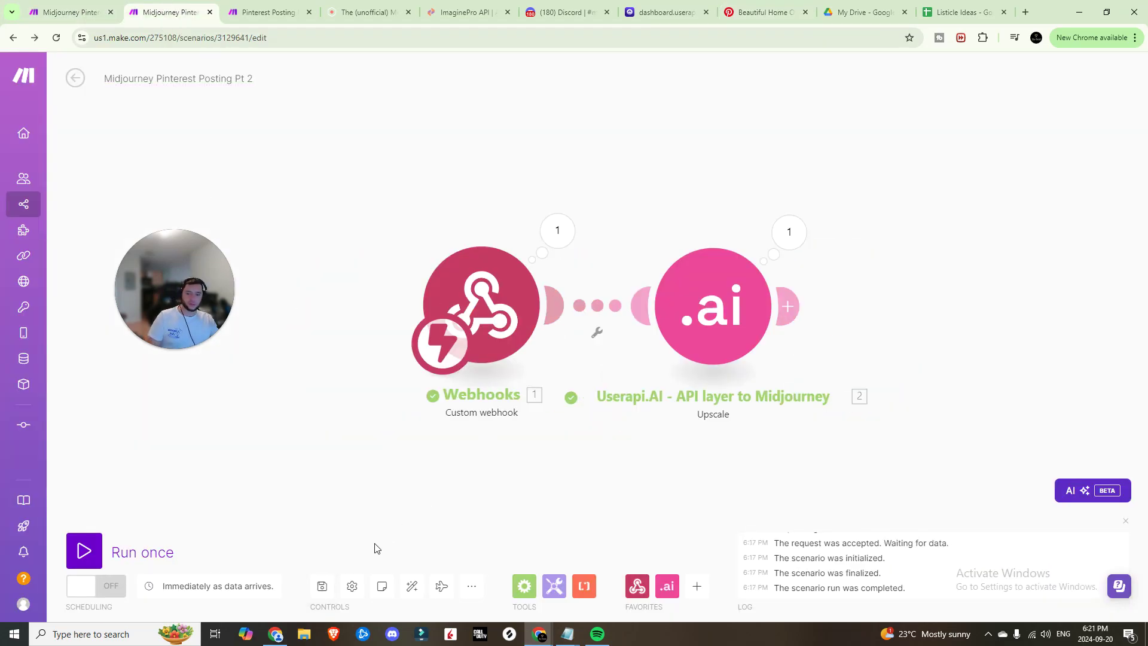
pyautogui.click(322, 586)
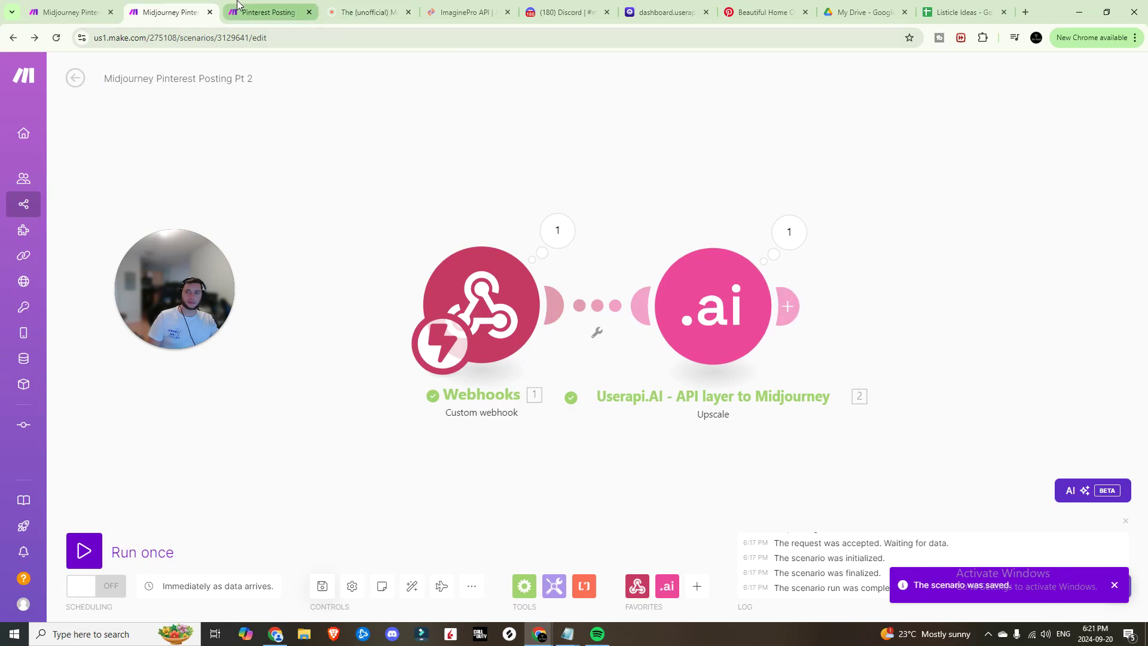
pyautogui.click(263, 12)
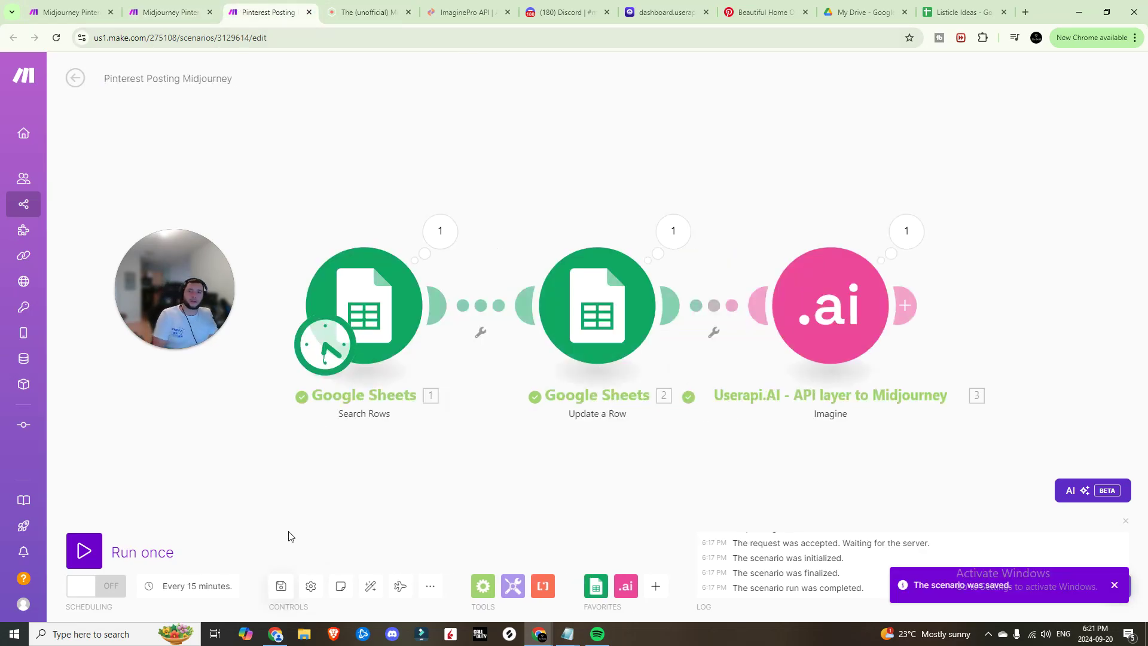